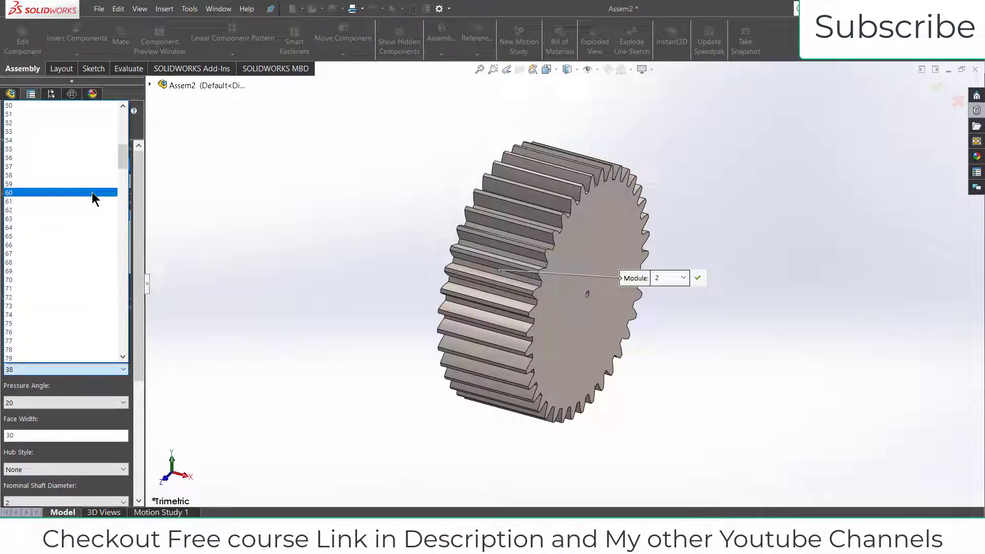
Step: Choose 70 in the spur gear's Number of Teeth list
{"action": "left_click", "coordinate": [79, 279]}
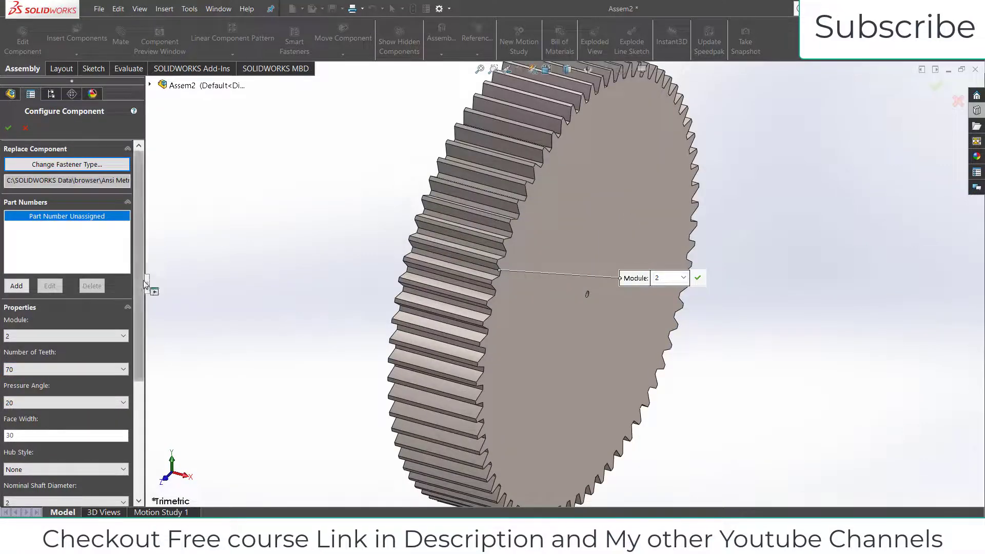
Step: Pick 130 as the gear's Nominal Shaft Diameter so it becomes a thin 70-tooth ring
{"action": "left_click_drag", "start_coordinate": [140, 281], "coordinate": [127, 358]}
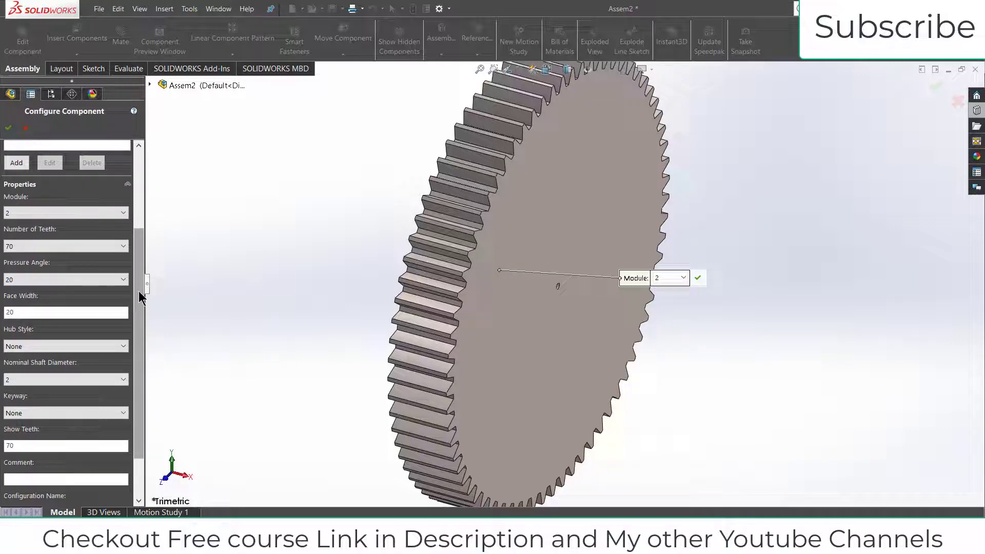
{"action": "left_click", "coordinate": [69, 380]}
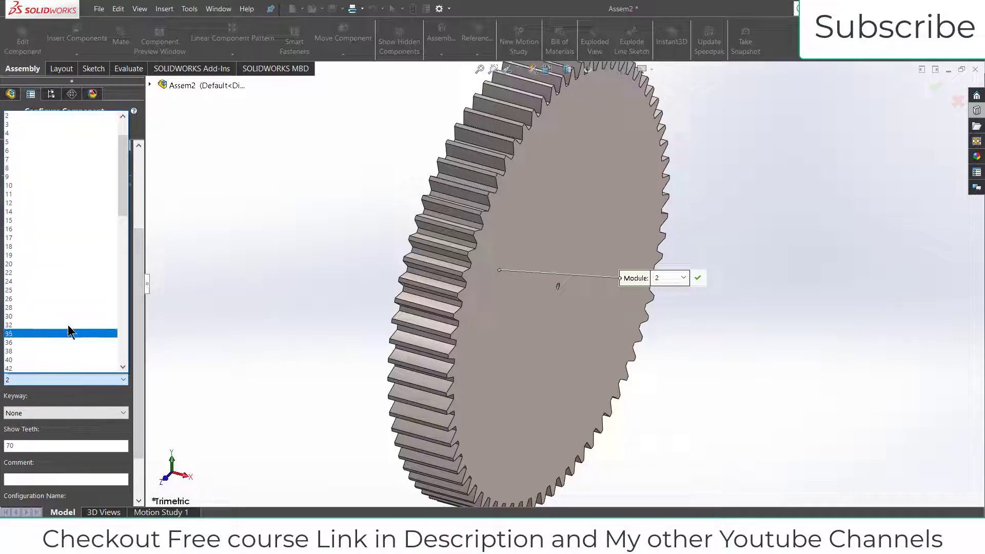
{"action": "scroll", "coordinate": [69, 318], "scroll_direction": "down", "scroll_amount": 3}
{"action": "scroll", "coordinate": [39, 177], "scroll_direction": "down", "scroll_amount": 6}
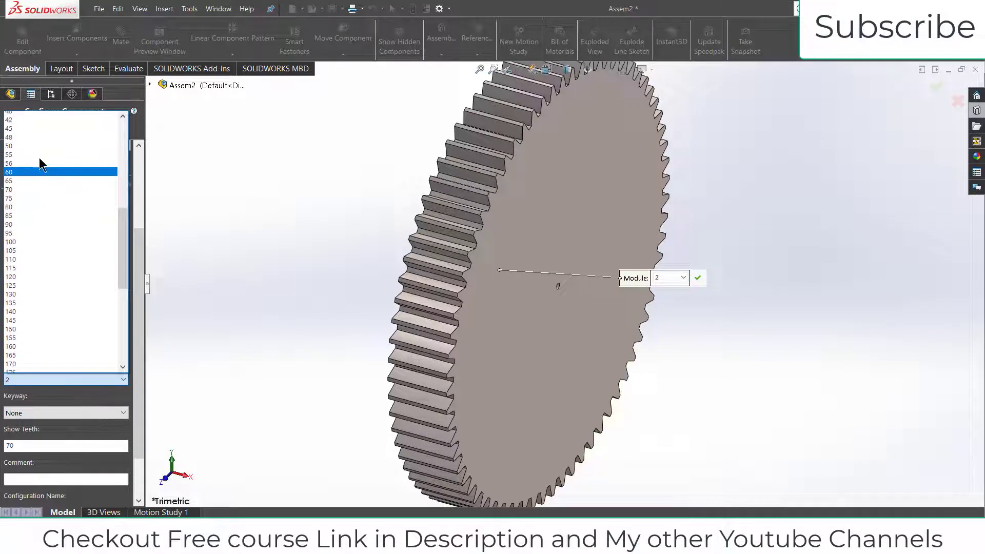
{"action": "scroll", "coordinate": [41, 174], "scroll_direction": "down", "scroll_amount": 1}
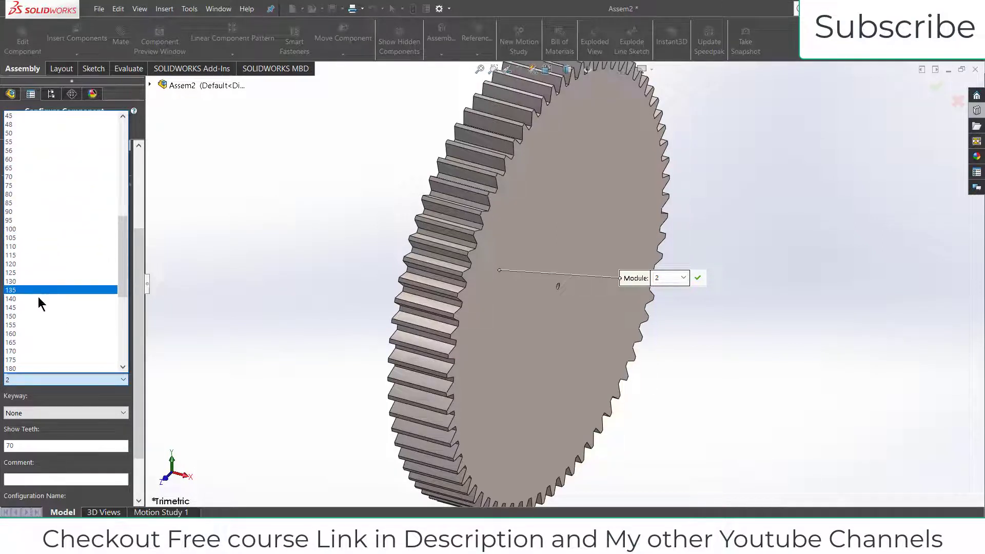
{"action": "left_click", "coordinate": [35, 280]}
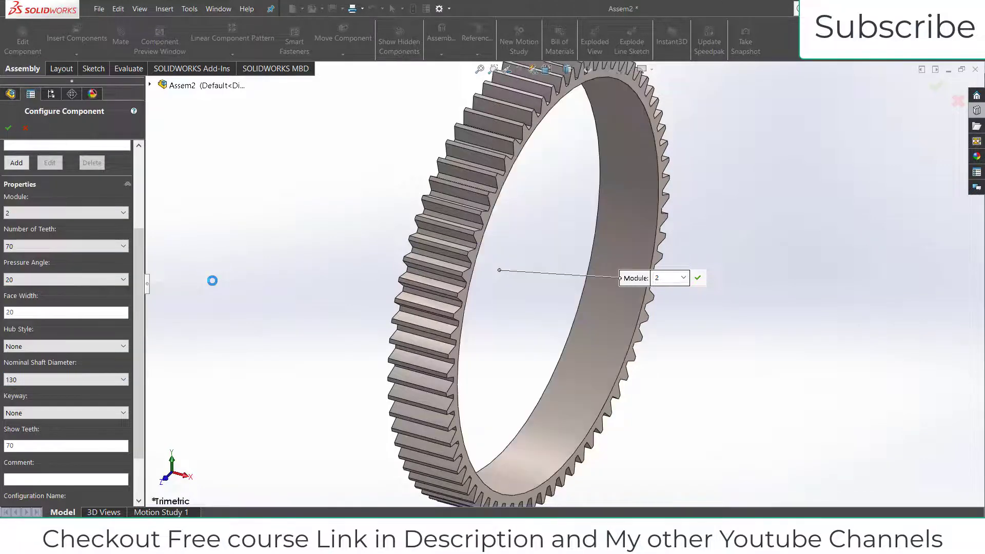
{"action": "middle_click_drag", "start_coordinate": [217, 256], "coordinate": [220, 212]}
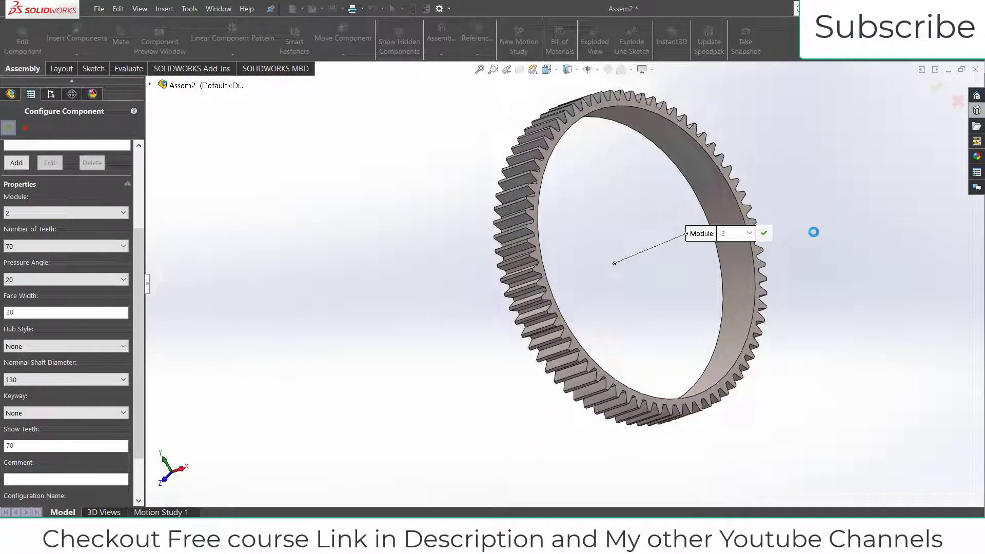
Step: Insert a single copy of the 70-tooth gear and show its temporary axes
{"action": "key", "text": "Return"}
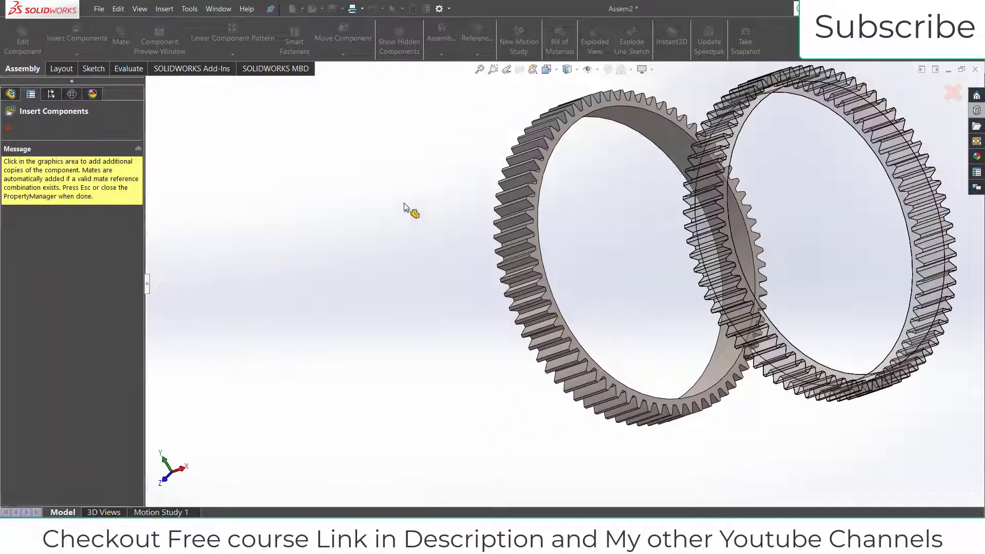
{"action": "left_click", "coordinate": [10, 129]}
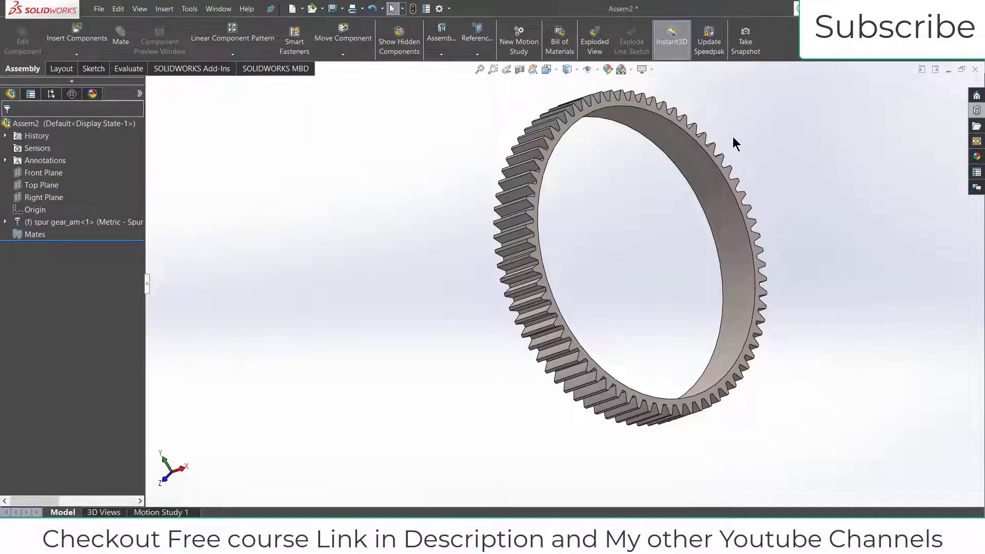
{"action": "scroll", "coordinate": [358, 200], "scroll_direction": "up", "scroll_amount": 4}
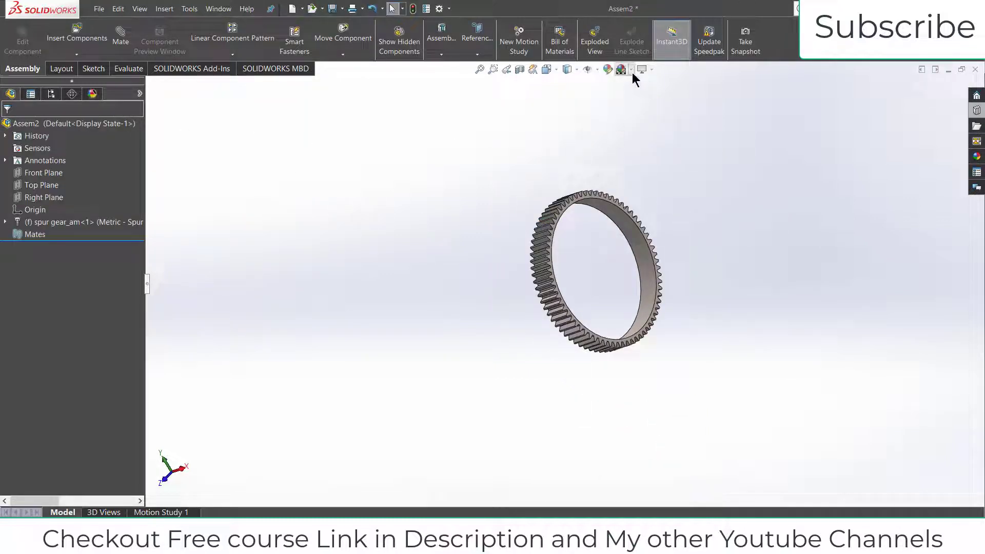
{"action": "left_click", "coordinate": [589, 69]}
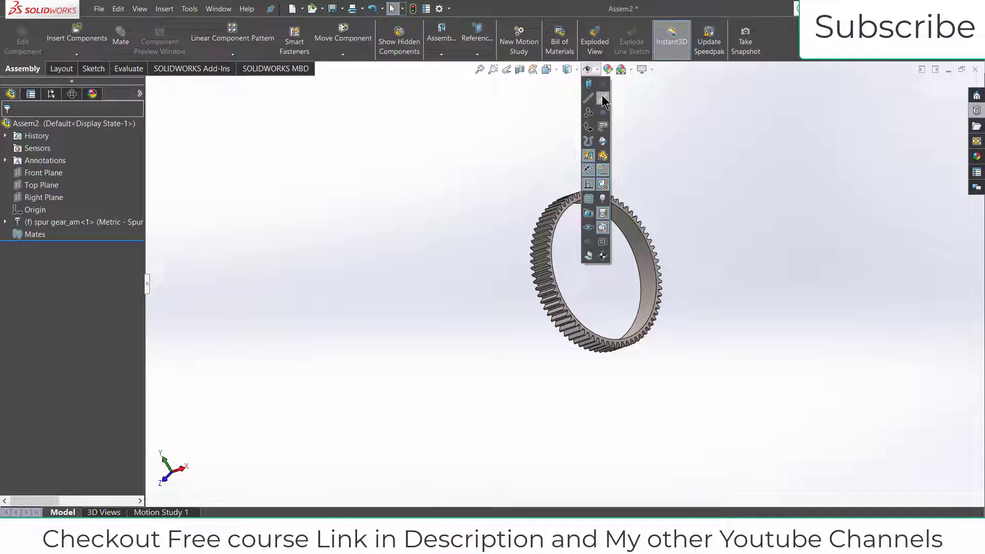
{"action": "left_click", "coordinate": [603, 99]}
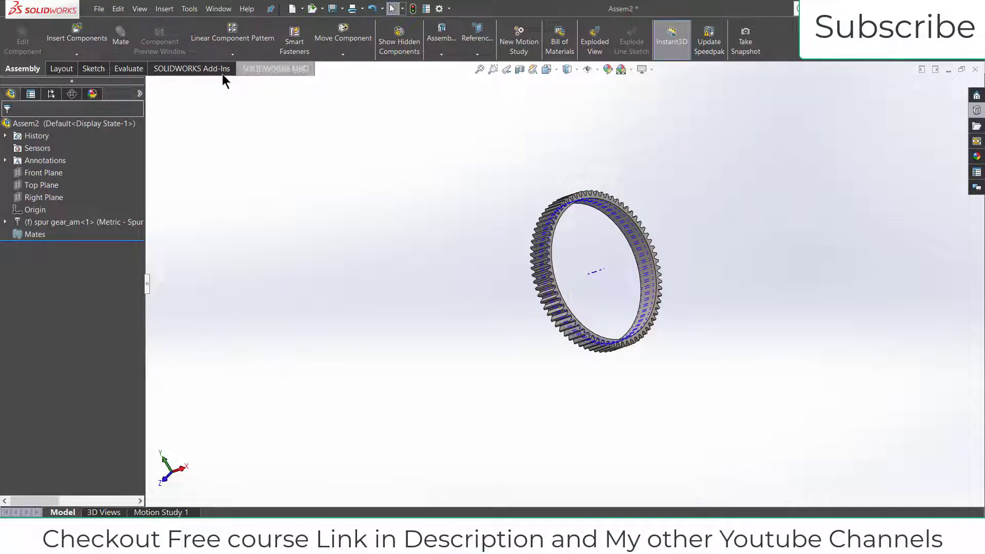
Step: Try mating the gear's axis to Front Plane, then close without adding the mate
{"action": "left_click", "coordinate": [598, 272]}
{"action": "left_click", "coordinate": [149, 85]}
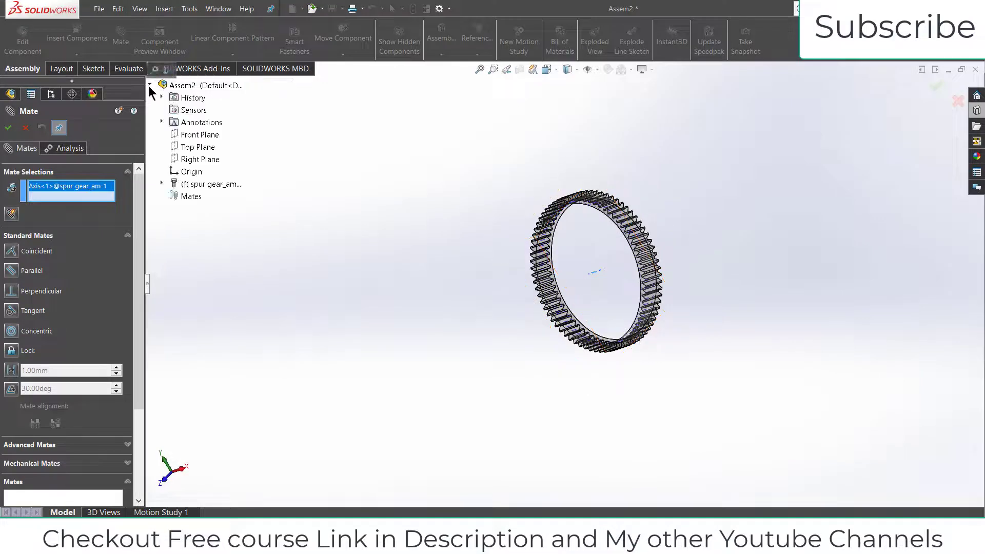
{"action": "left_click", "coordinate": [198, 134]}
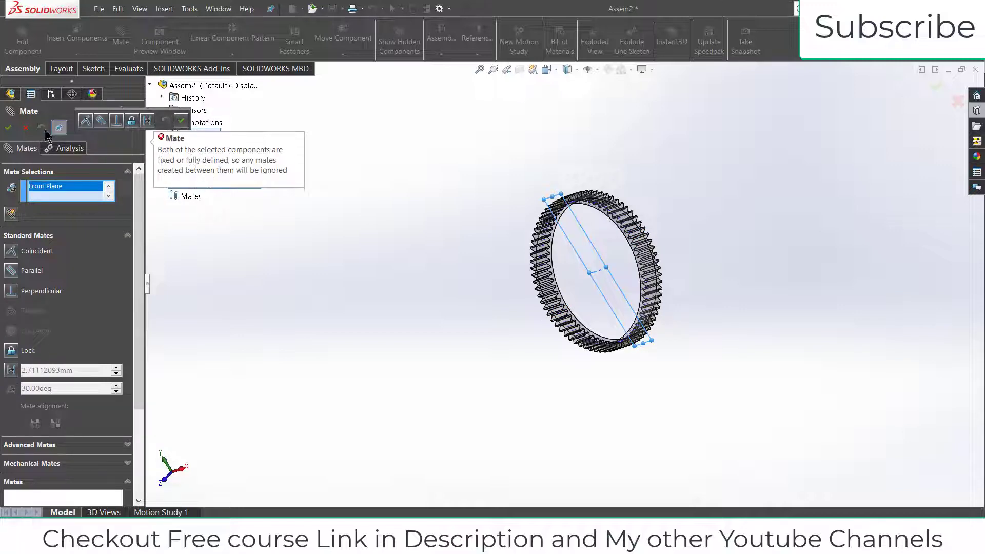
{"action": "left_click", "coordinate": [25, 128]}
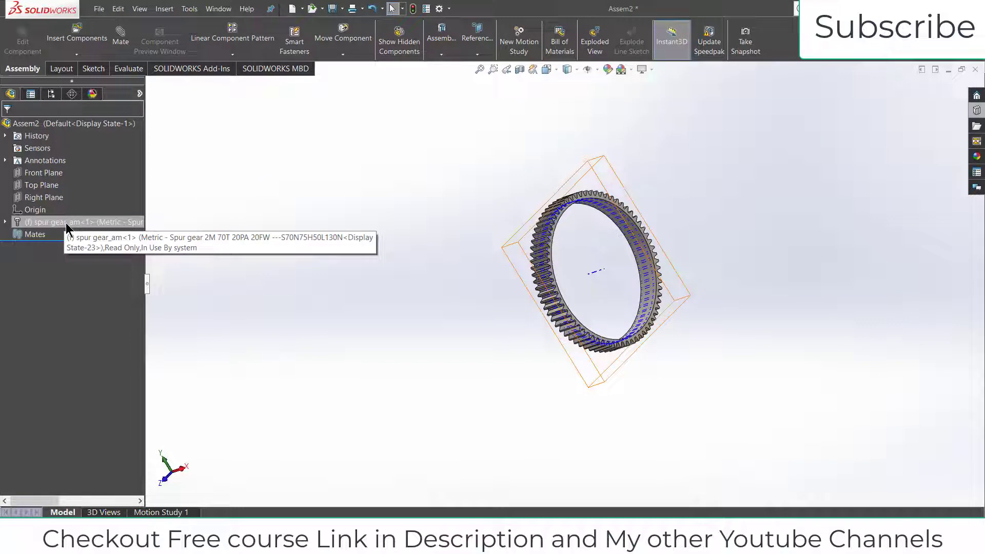
Step: Change the spur gear component from fixed to floating
{"action": "right_click", "coordinate": [65, 222]}
{"action": "left_click", "coordinate": [118, 334]}
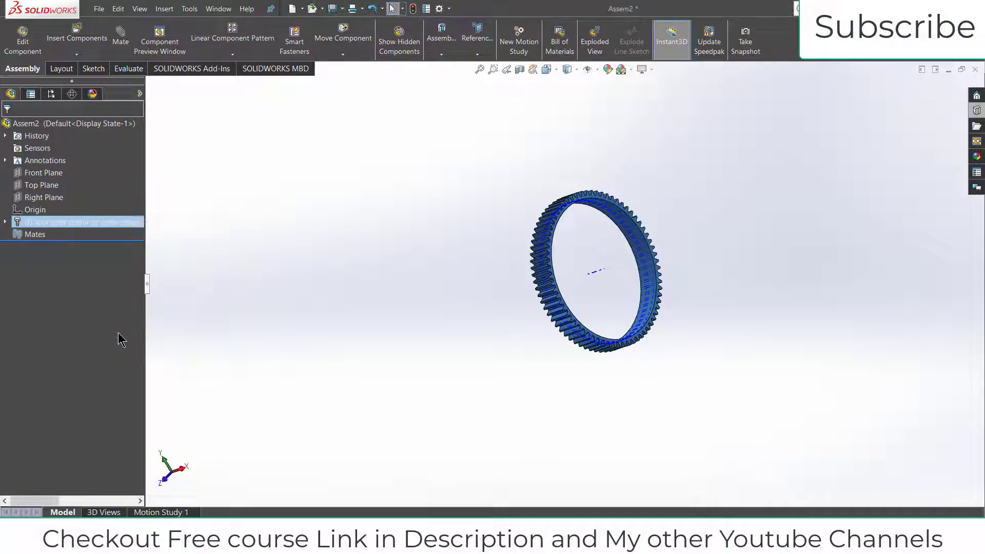
{"action": "left_click", "coordinate": [291, 346]}
Step: Freely rotate the ring gear to an edge-on orientation with Rotate Component
{"action": "left_click", "coordinate": [343, 56]}
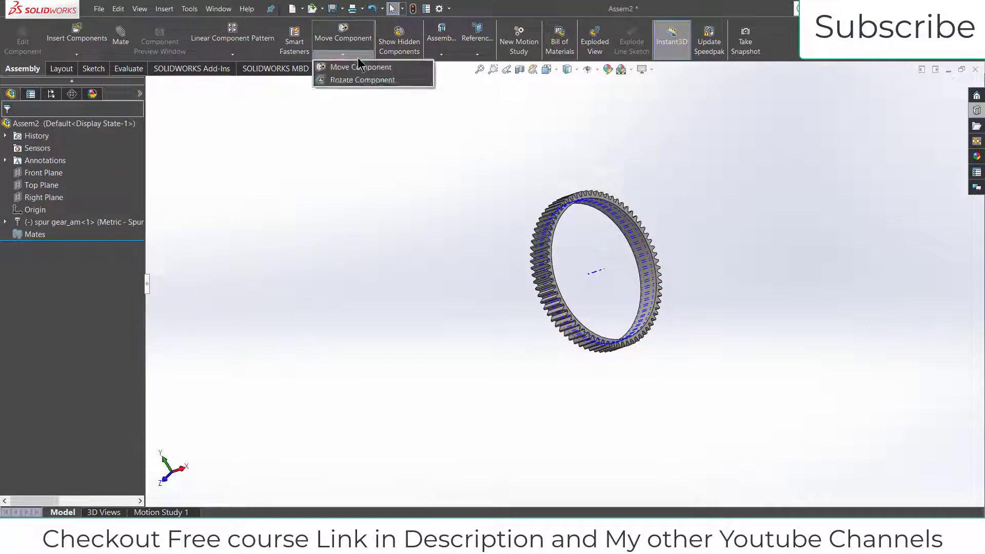
{"action": "left_click", "coordinate": [362, 81]}
{"action": "left_click_drag", "start_coordinate": [571, 323], "coordinate": [552, 87]}
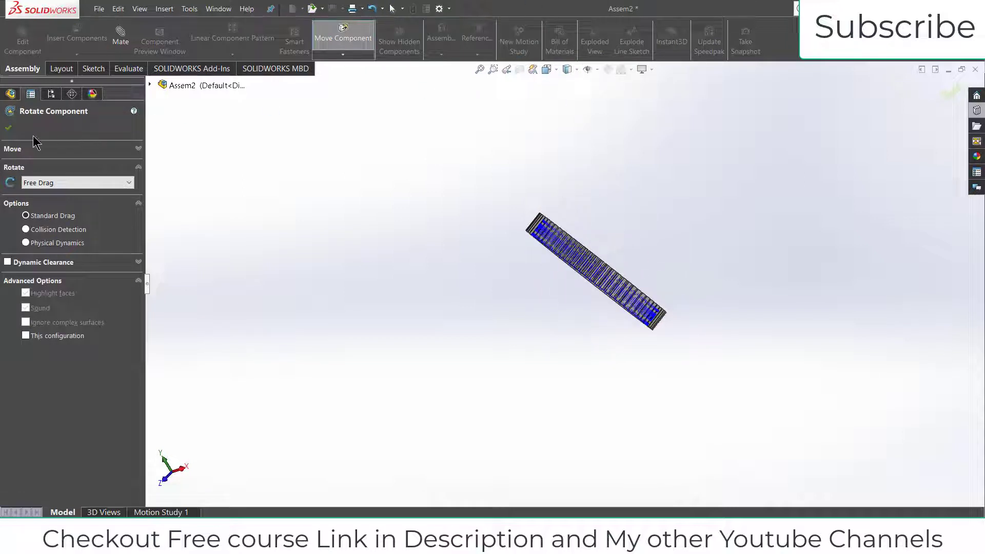
{"action": "middle_click_drag", "start_coordinate": [426, 211], "coordinate": [378, 239]}
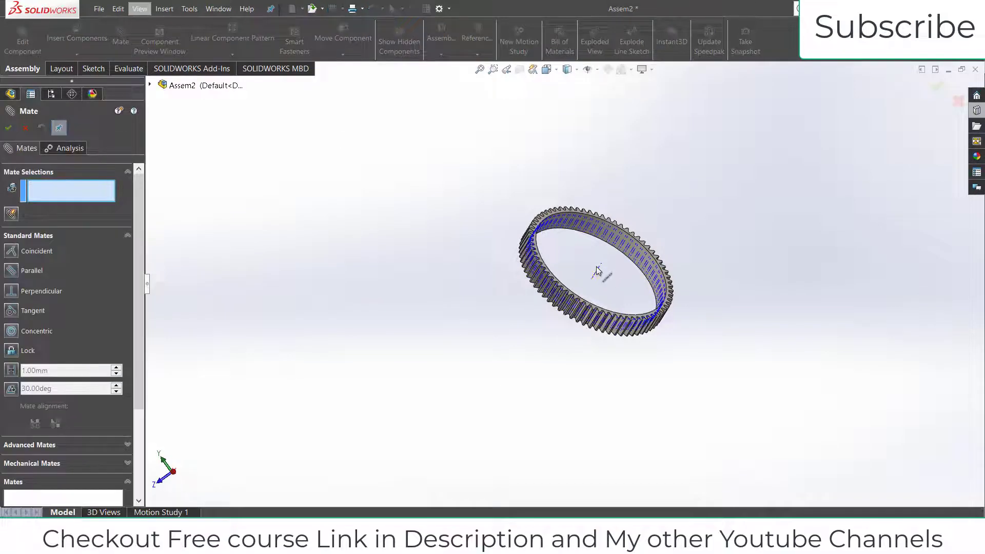
Step: Make the gear's central axis coincident with both Front Plane and Right Plane
{"action": "left_click", "coordinate": [597, 270]}
{"action": "left_click", "coordinate": [150, 84]}
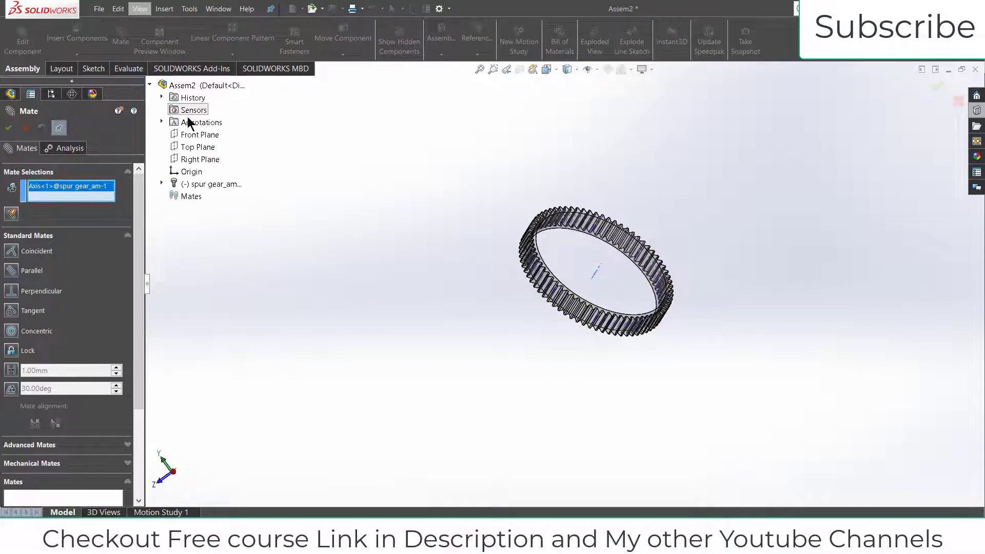
{"action": "left_click", "coordinate": [196, 135]}
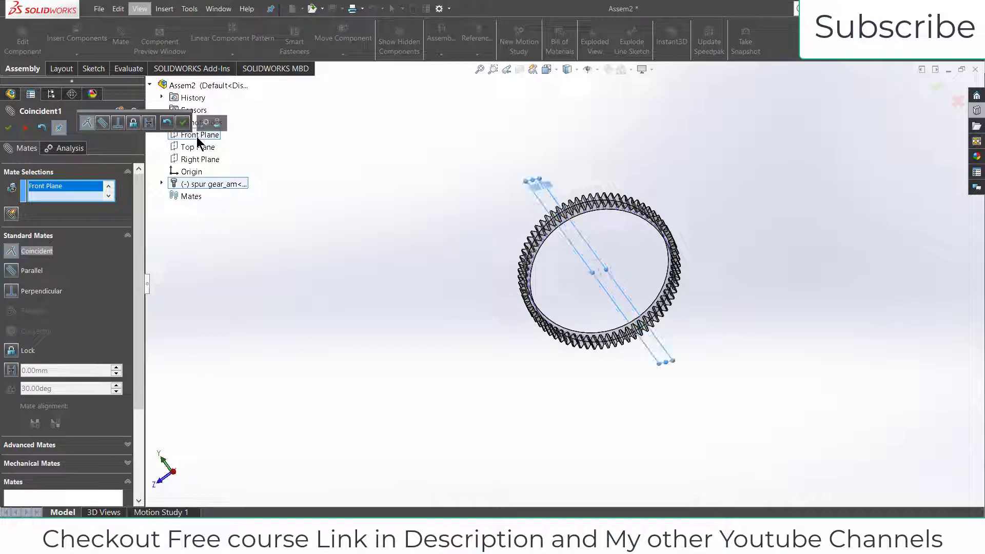
{"action": "left_click", "coordinate": [184, 123]}
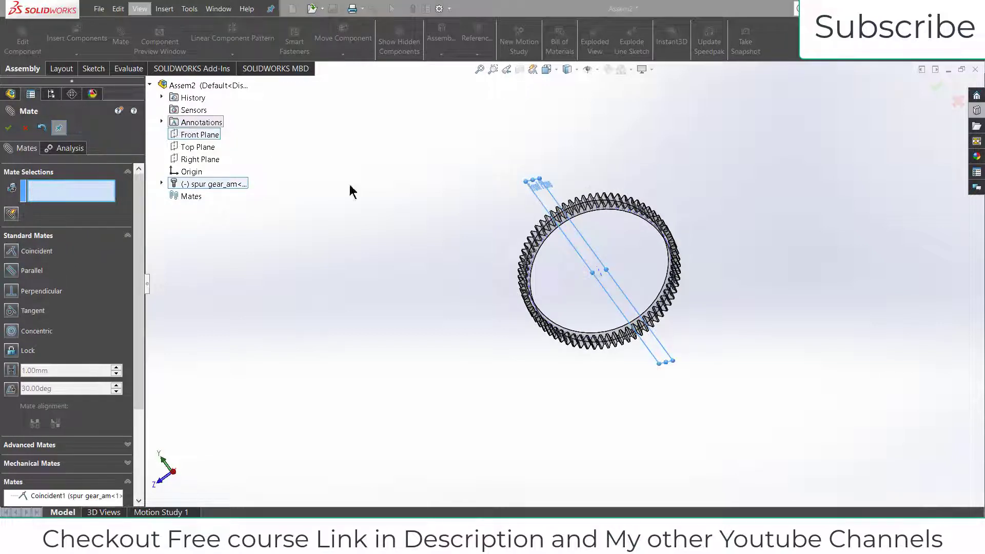
{"action": "left_click", "coordinate": [600, 269]}
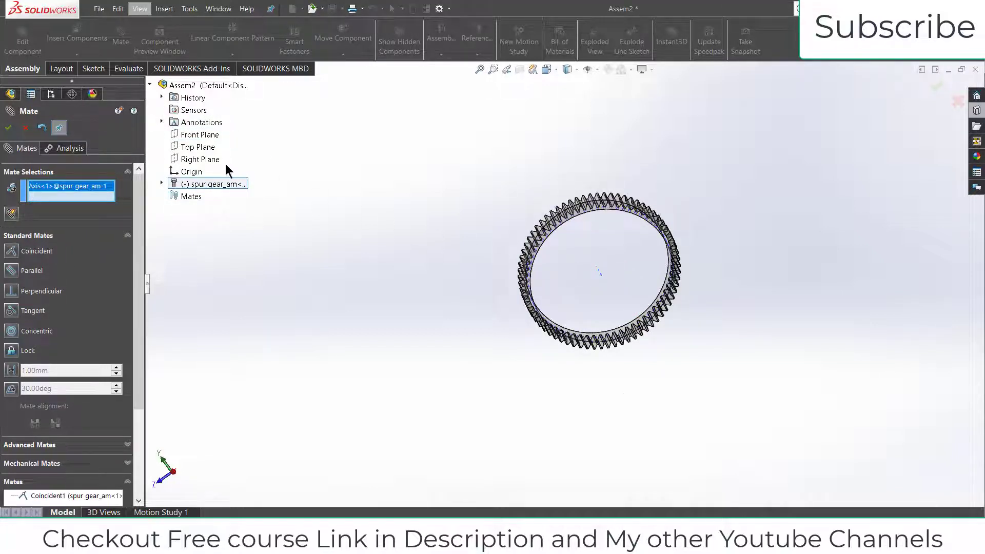
{"action": "left_click", "coordinate": [211, 160]}
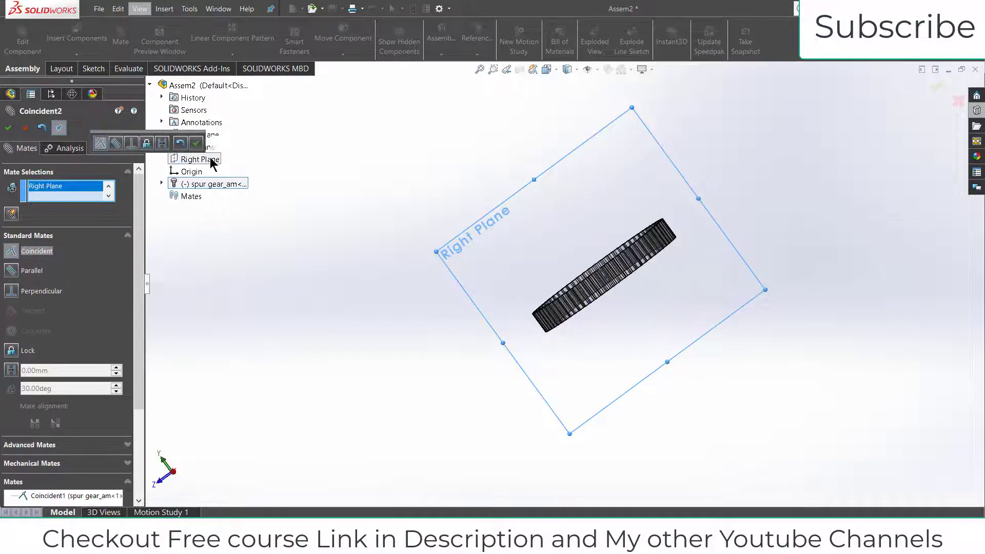
{"action": "left_click", "coordinate": [201, 143]}
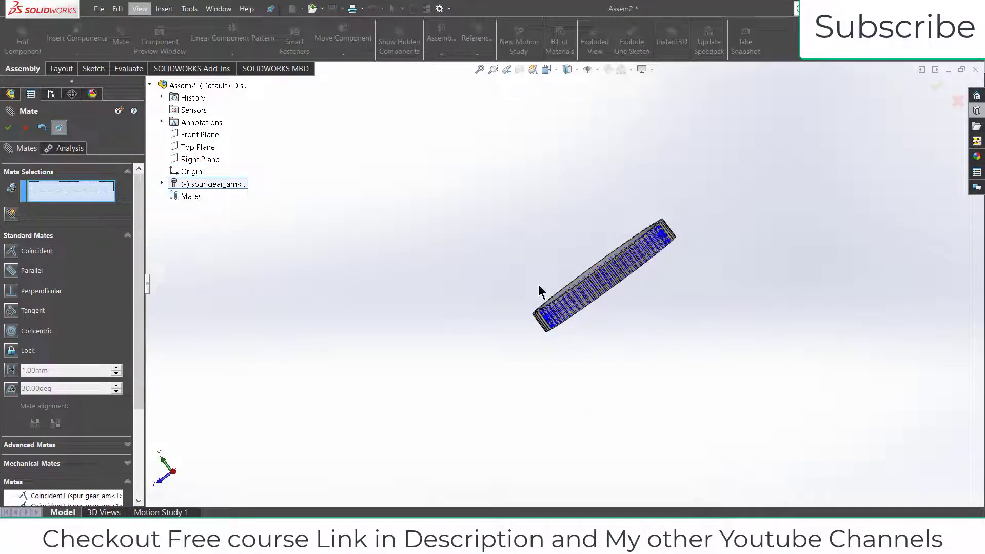
Step: Make the gear's side face coincident with Top Plane and close the mate settings
{"action": "scroll", "coordinate": [637, 227], "scroll_direction": "down", "scroll_amount": 6}
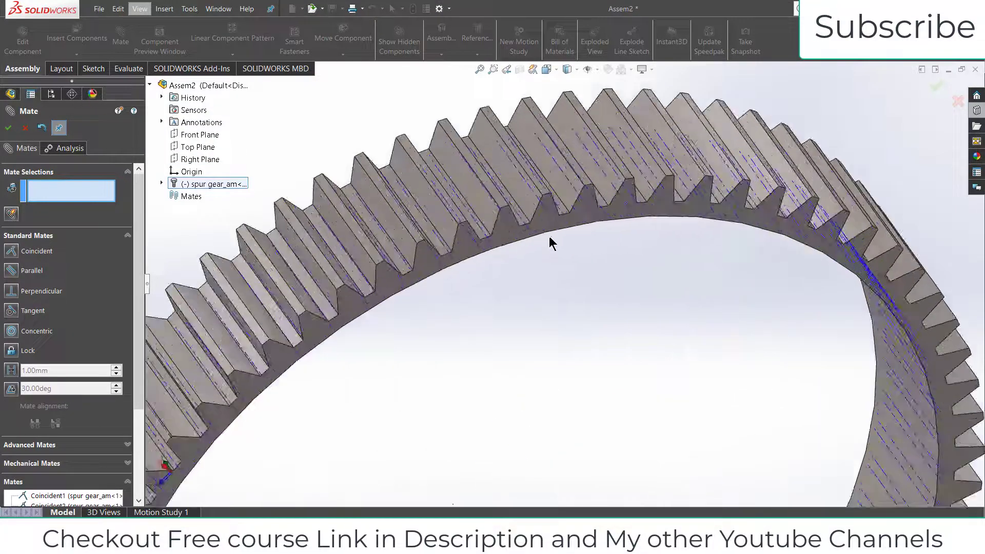
{"action": "left_click", "coordinate": [540, 226]}
{"action": "scroll", "coordinate": [544, 236], "scroll_direction": "up", "scroll_amount": 6}
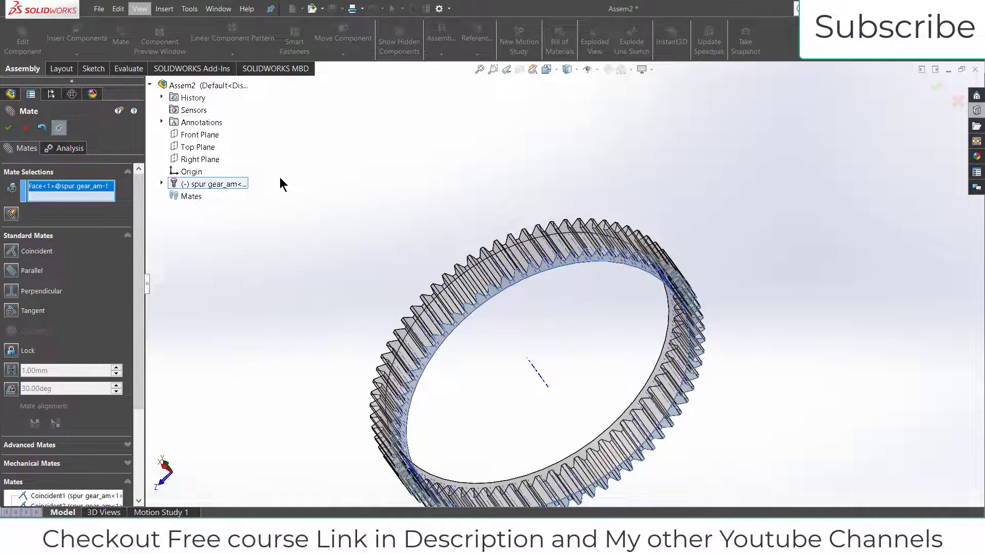
{"action": "left_click", "coordinate": [199, 149]}
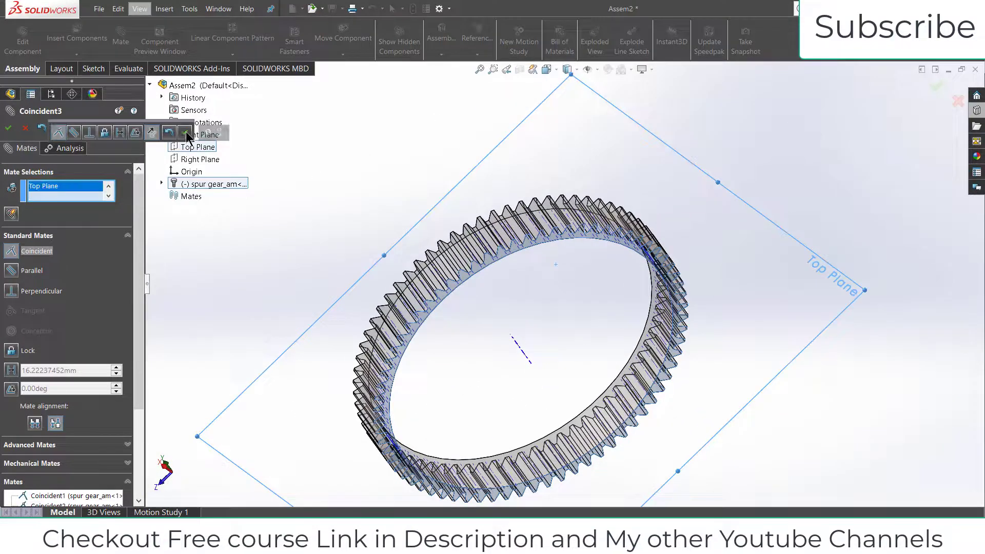
{"action": "left_click", "coordinate": [184, 133]}
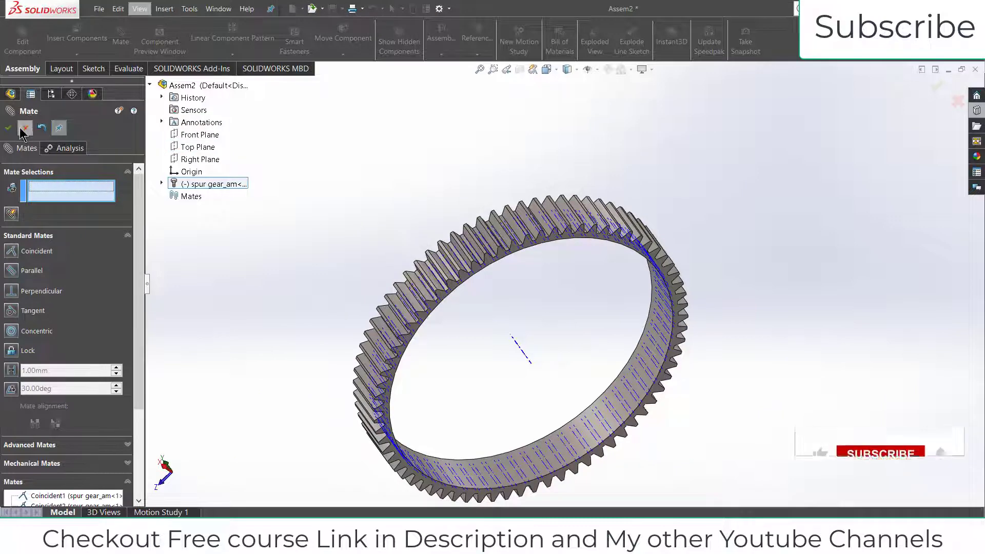
{"action": "key", "text": "Escape"}
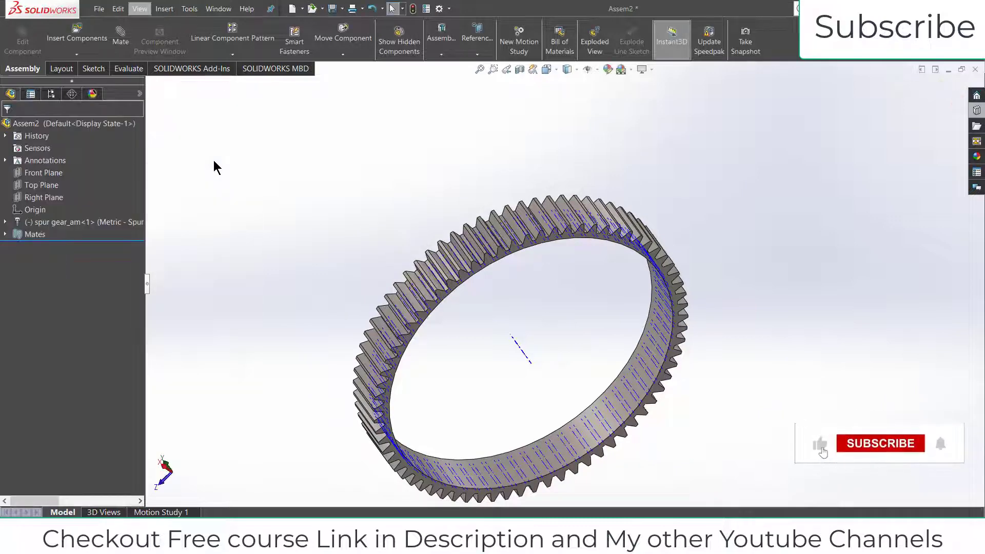
{"action": "left_click", "coordinate": [46, 186]}
Step: View Top Plane normal-to and drag a Toolbox spur gear in to the right of the ring gear
{"action": "key", "text": "ctrl+8"}
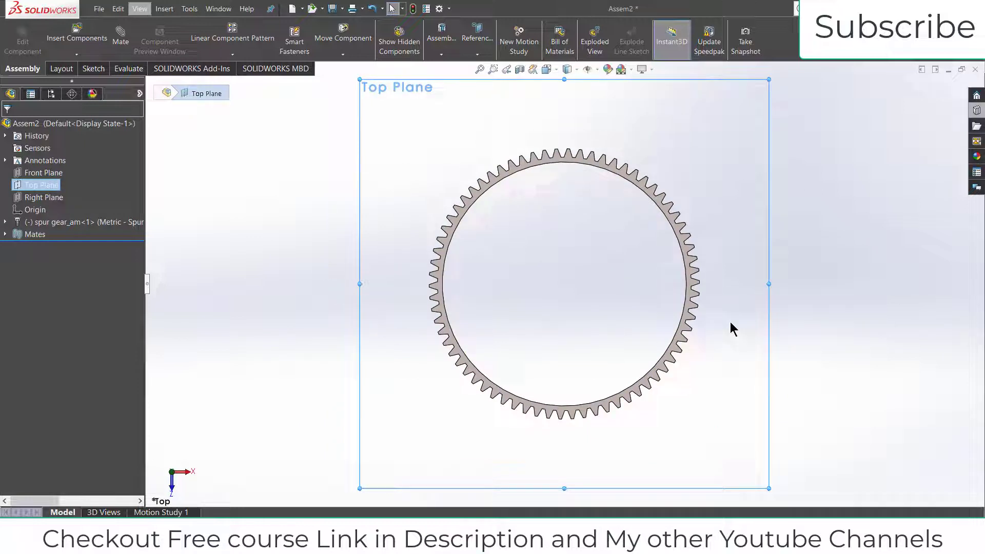
{"action": "left_click", "coordinate": [836, 254]}
{"action": "left_click", "coordinate": [976, 111]}
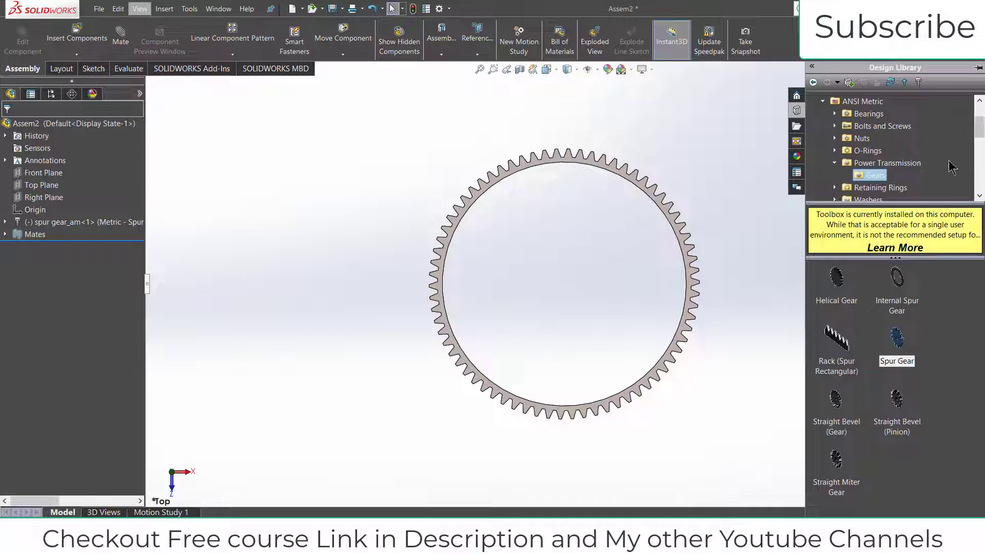
{"action": "left_click_drag", "start_coordinate": [896, 339], "coordinate": [735, 272]}
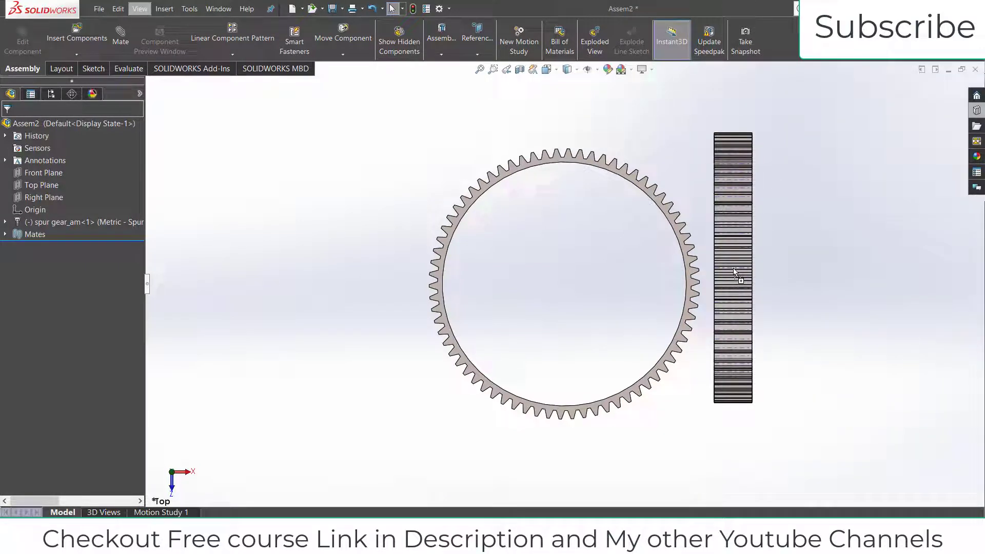
{"action": "left_click_drag", "start_coordinate": [734, 272], "coordinate": [736, 274]}
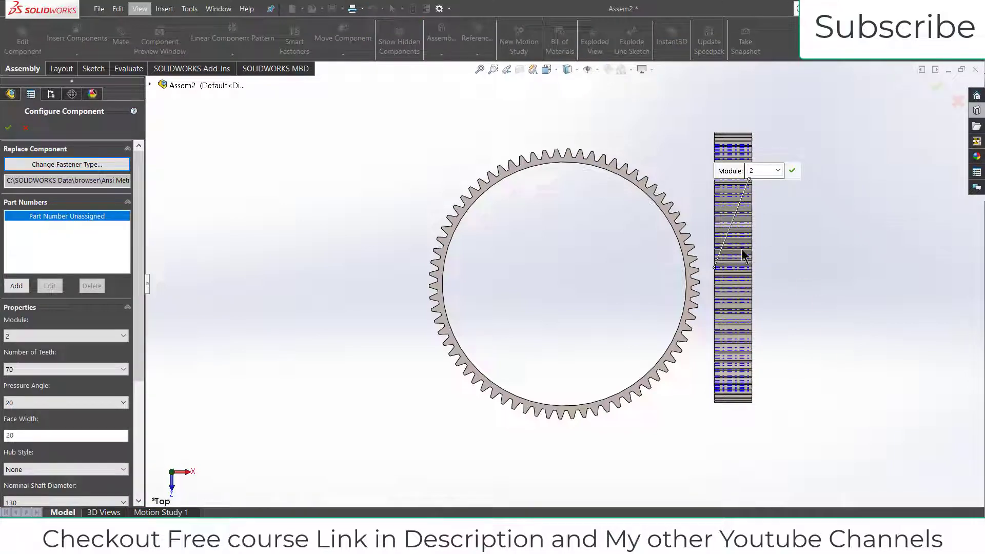
Step: Try the new gear at 30 teeth with a 60 nominal shaft diameter
{"action": "left_click", "coordinate": [122, 369]}
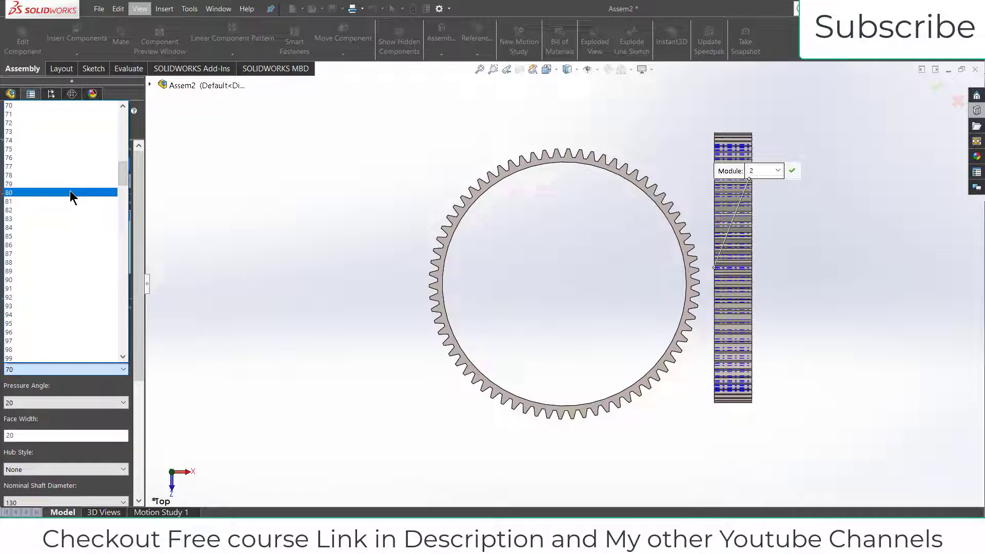
{"action": "scroll", "coordinate": [69, 190], "scroll_direction": "down", "scroll_amount": 2}
{"action": "scroll", "coordinate": [73, 188], "scroll_direction": "up", "scroll_amount": 5}
{"action": "scroll", "coordinate": [74, 188], "scroll_direction": "up", "scroll_amount": 10}
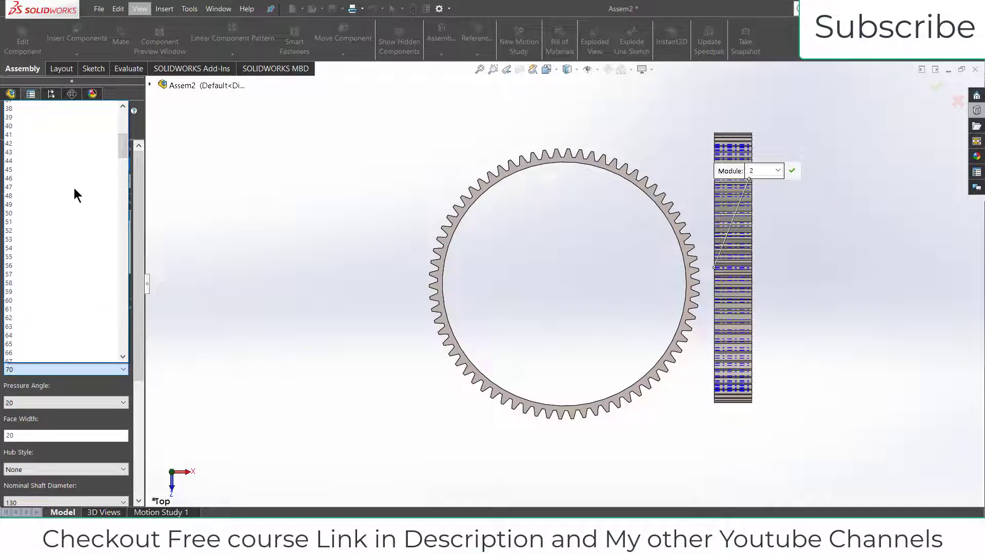
{"action": "scroll", "coordinate": [61, 170], "scroll_direction": "up", "scroll_amount": 1}
{"action": "left_click", "coordinate": [48, 122]}
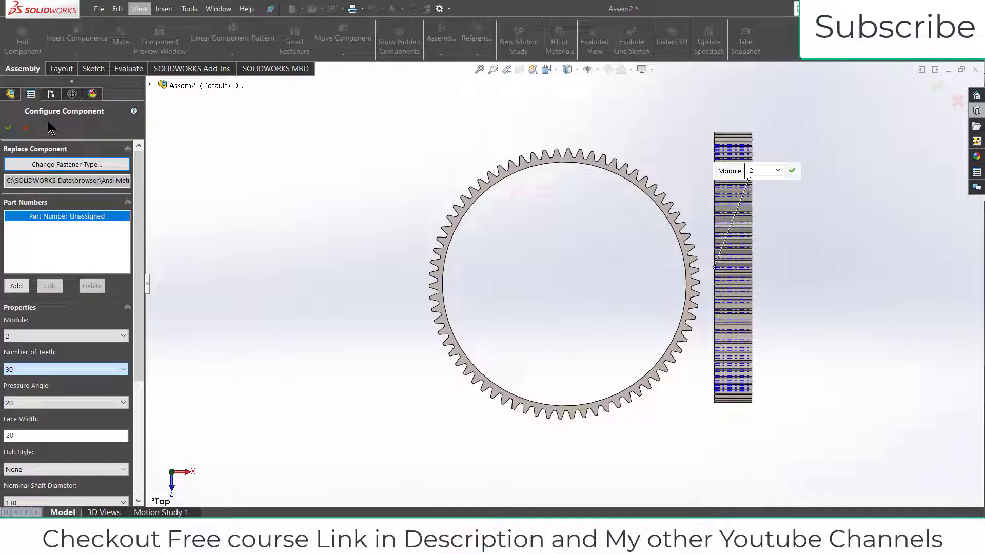
{"action": "middle_click_drag", "start_coordinate": [482, 238], "coordinate": [408, 279]}
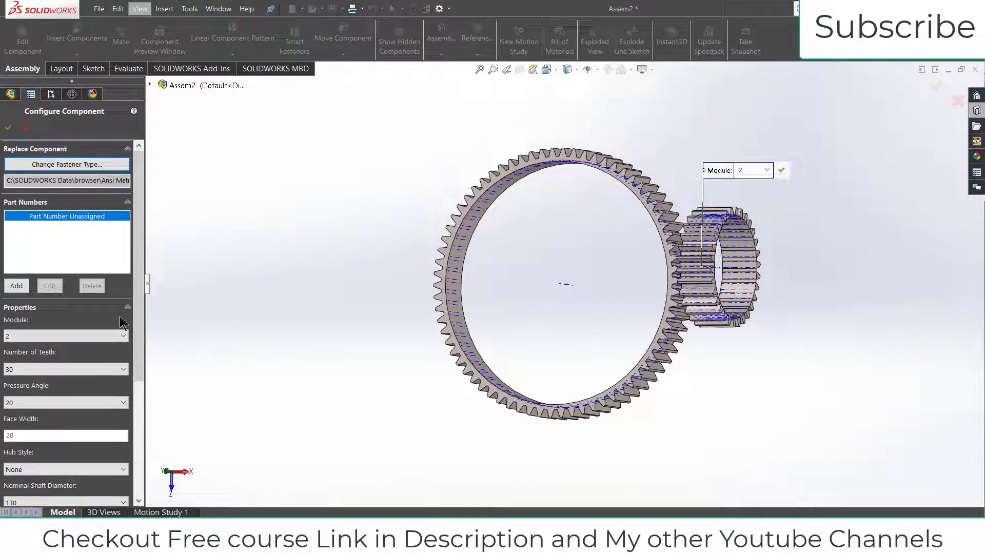
{"action": "scroll", "coordinate": [132, 354], "scroll_direction": "down", "scroll_amount": 3}
{"action": "left_click", "coordinate": [63, 354]}
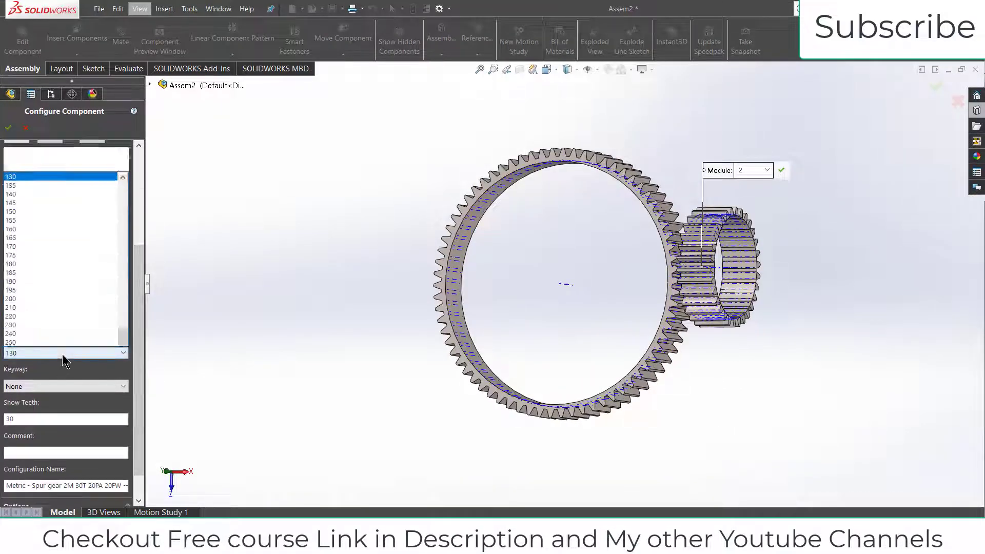
{"action": "scroll", "coordinate": [60, 123], "scroll_direction": "up", "scroll_amount": 7}
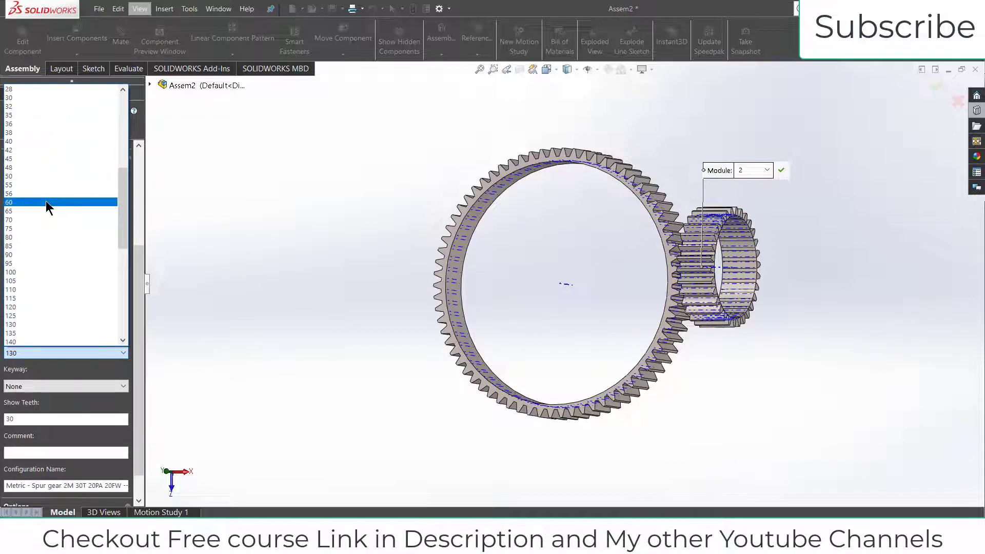
{"action": "left_click", "coordinate": [46, 203]}
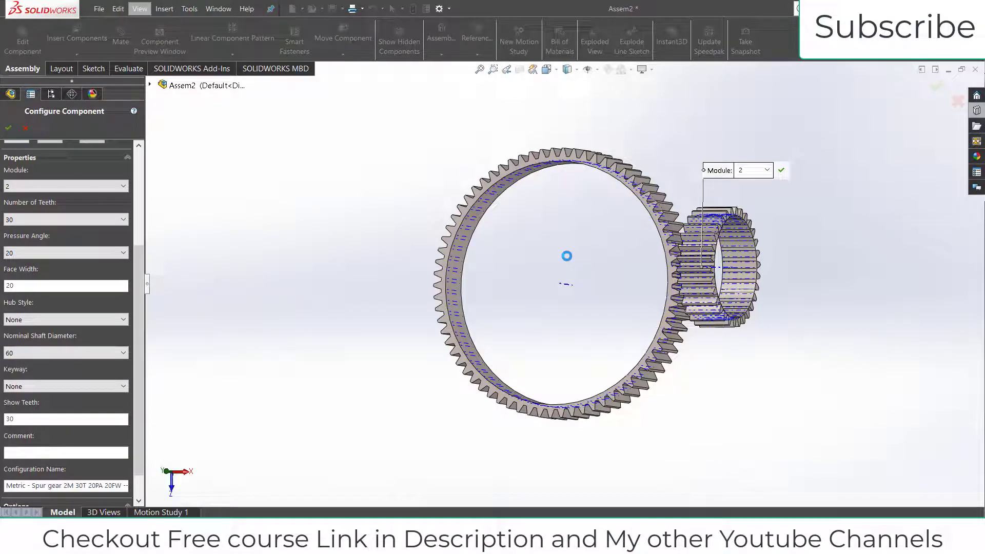
Step: Change the new gear to a 30 nominal shaft diameter and 20 teeth, then insert it
{"action": "left_click", "coordinate": [121, 353]}
{"action": "scroll", "coordinate": [84, 146], "scroll_direction": "up", "scroll_amount": 5}
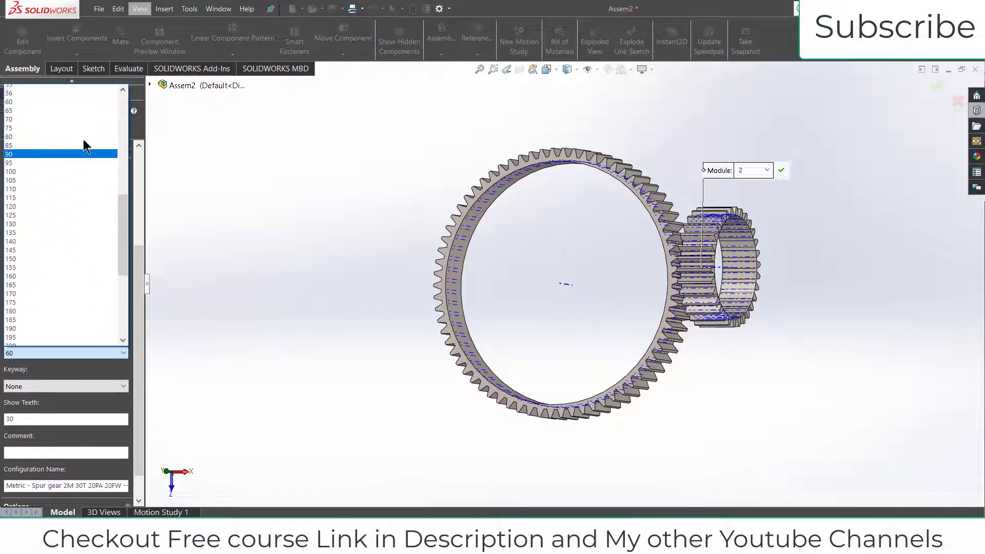
{"action": "scroll", "coordinate": [85, 146], "scroll_direction": "up", "scroll_amount": 3}
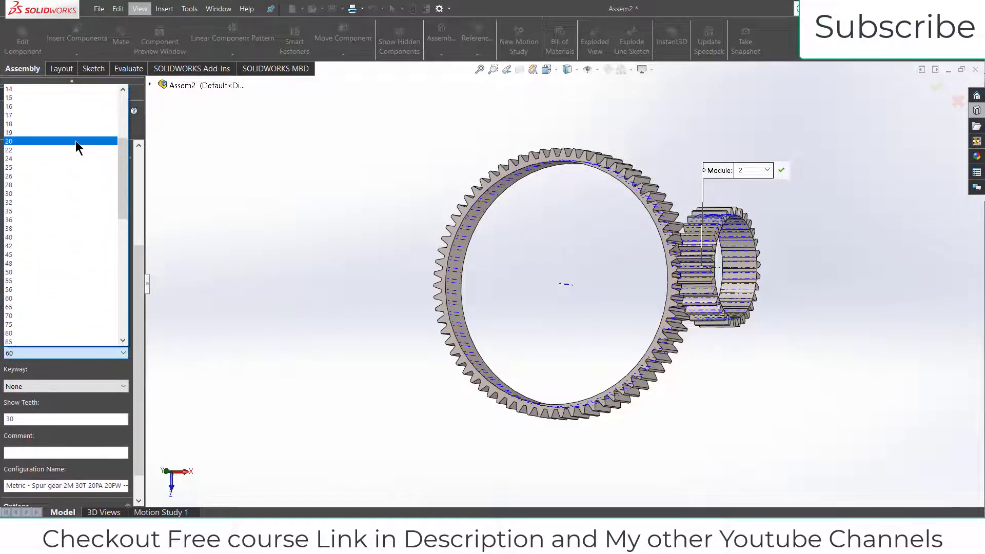
{"action": "left_click", "coordinate": [64, 192]}
{"action": "middle_click_drag", "start_coordinate": [556, 268], "coordinate": [595, 257]}
{"action": "scroll", "coordinate": [591, 257], "scroll_direction": "up", "scroll_amount": 1}
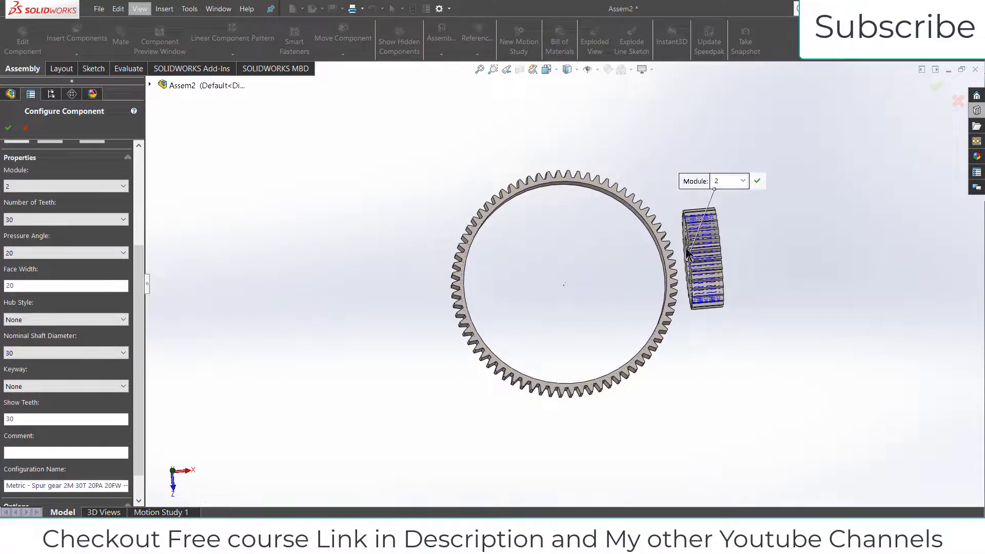
{"action": "left_click", "coordinate": [65, 220]}
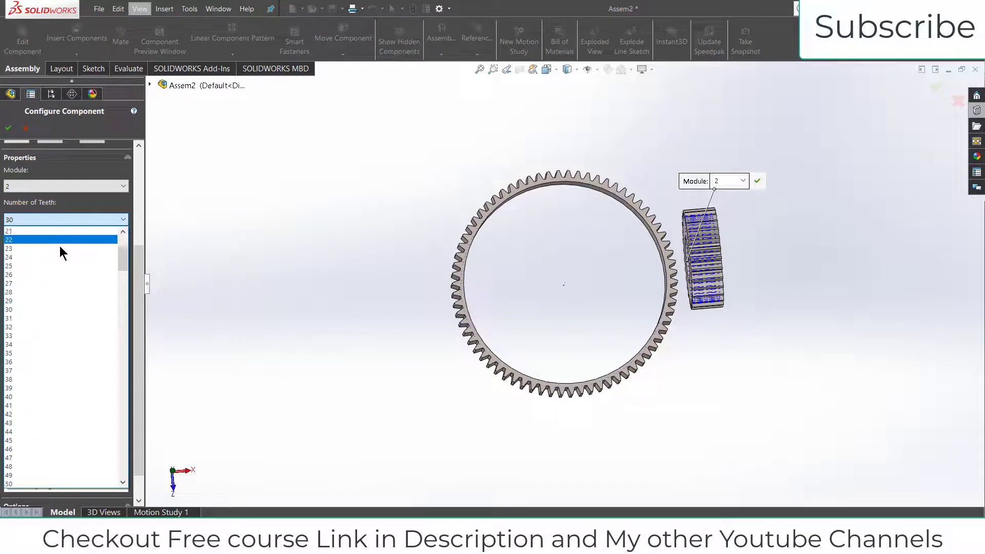
{"action": "scroll", "coordinate": [60, 248], "scroll_direction": "up", "scroll_amount": 3}
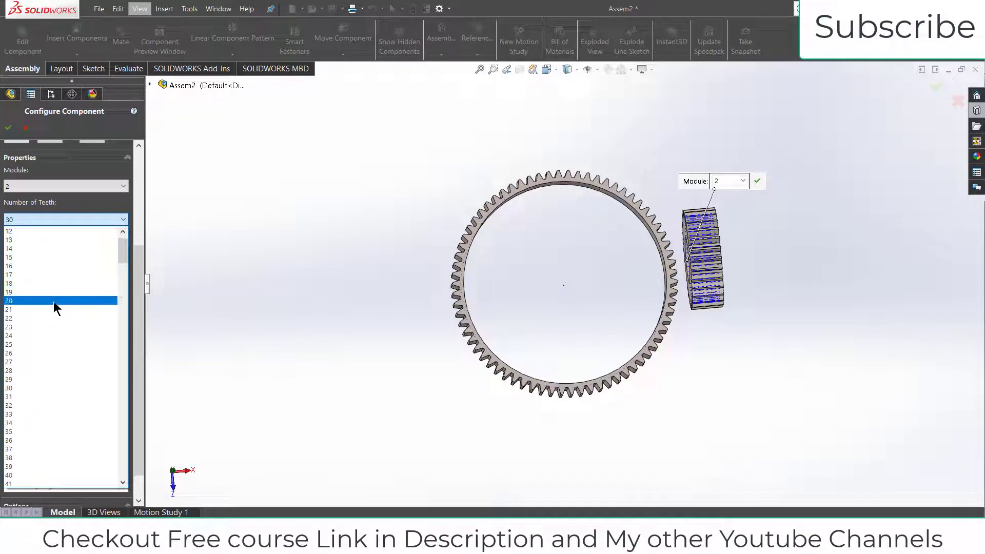
{"action": "left_click", "coordinate": [56, 302]}
{"action": "middle_click_drag", "start_coordinate": [522, 280], "coordinate": [537, 307]}
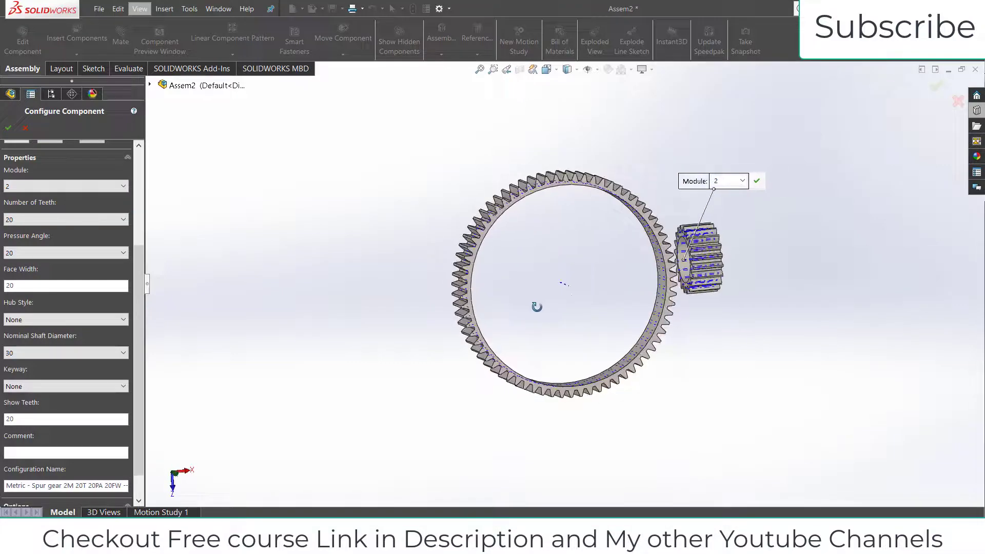
{"action": "middle_click_drag", "start_coordinate": [698, 270], "coordinate": [685, 253]}
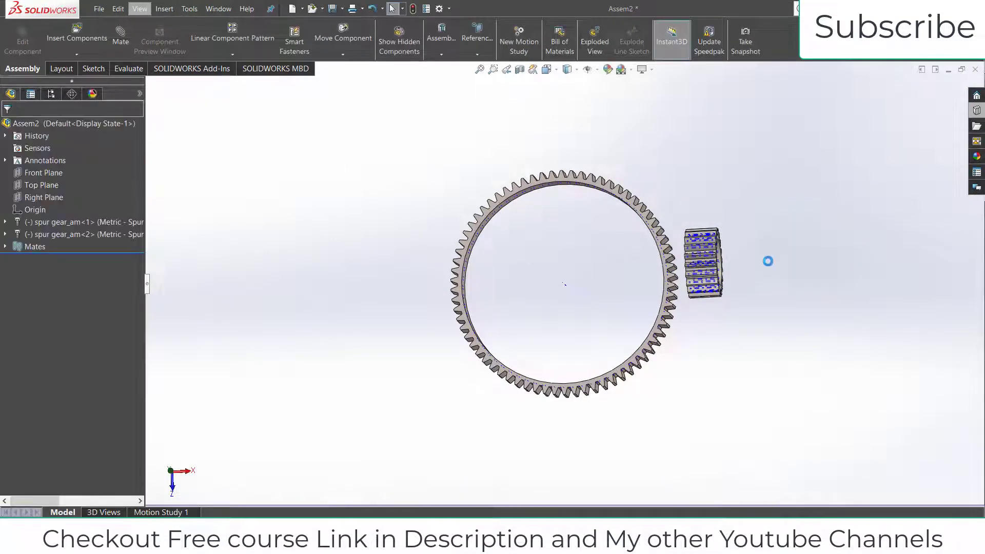
Step: Hide the sketch lines on the gears
{"action": "scroll", "coordinate": [766, 260], "scroll_direction": "down", "scroll_amount": 2}
{"action": "middle_click_drag", "start_coordinate": [728, 249], "coordinate": [706, 242]}
{"action": "scroll", "coordinate": [672, 229], "scroll_direction": "down", "scroll_amount": 3}
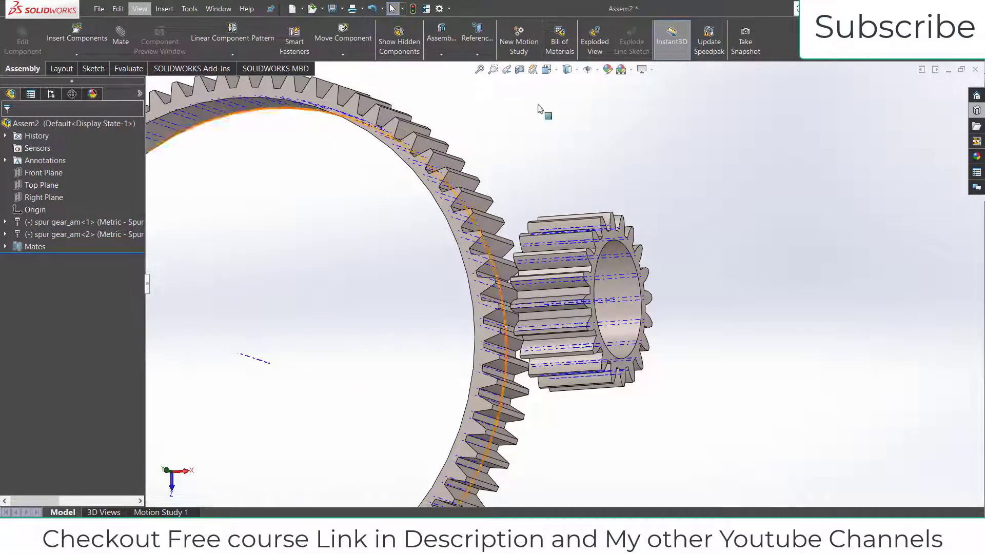
{"action": "left_click", "coordinate": [597, 70]}
{"action": "left_click", "coordinate": [602, 98]}
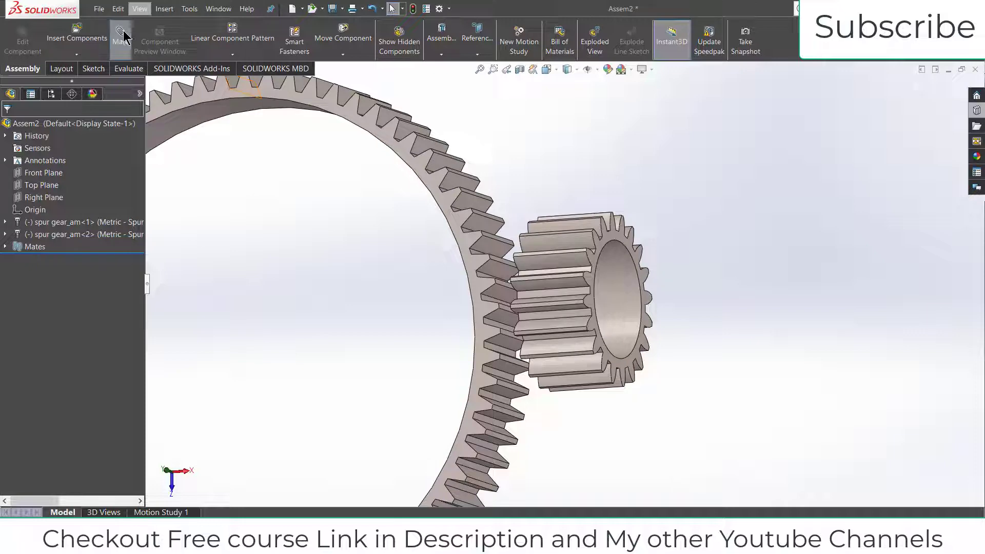
Step: Mate the small gear's face coincident to the ring gear's face with flipped alignment
{"action": "left_click", "coordinate": [617, 234]}
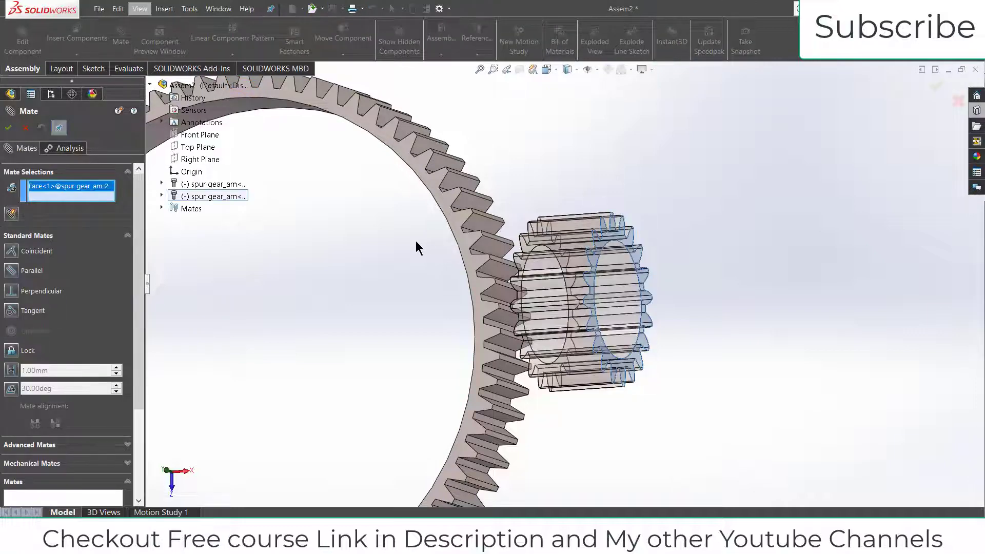
{"action": "left_click", "coordinate": [464, 242]}
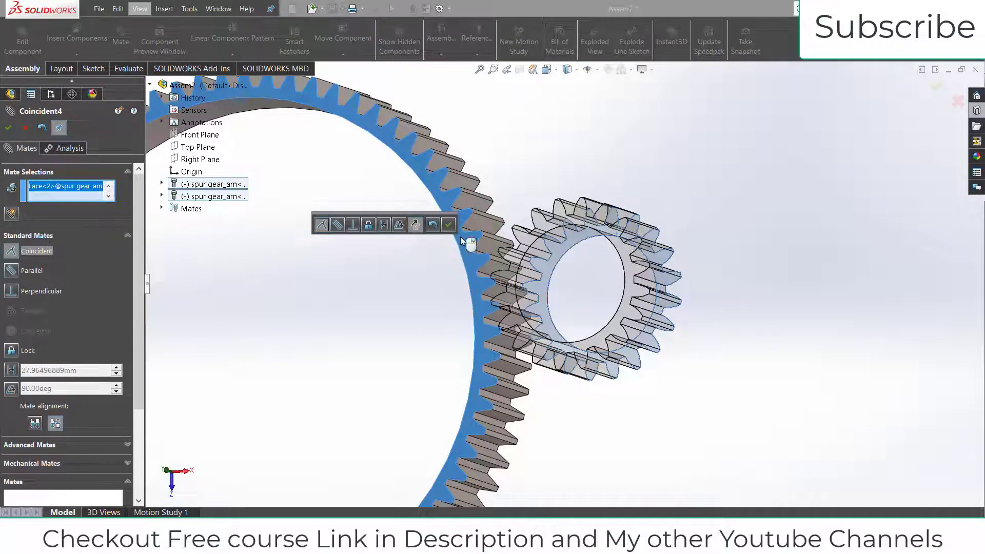
{"action": "left_click", "coordinate": [417, 225]}
{"action": "middle_click_drag", "start_coordinate": [572, 286], "coordinate": [507, 292]}
{"action": "left_click", "coordinate": [448, 225]}
{"action": "scroll", "coordinate": [507, 291], "scroll_direction": "up", "scroll_amount": 5}
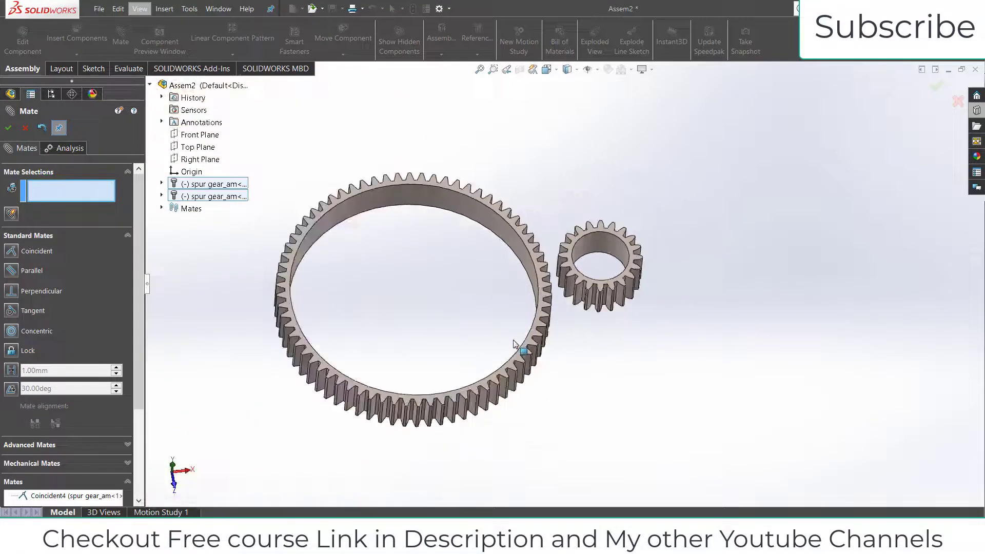
{"action": "middle_click_drag", "start_coordinate": [571, 258], "coordinate": [543, 281]}
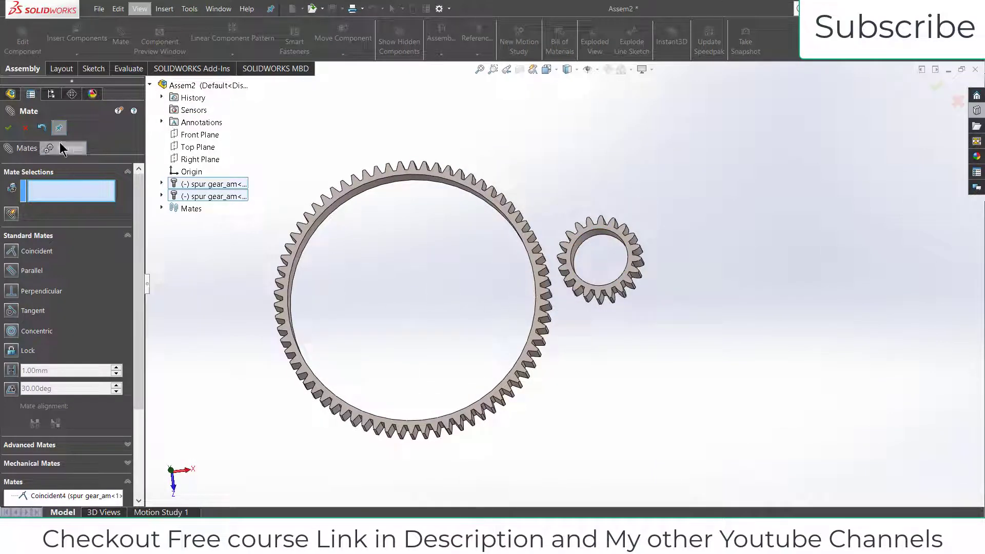
Step: Close the mate, view the large gear face-on, and start a sketch on Top Plane
{"action": "key", "text": "Escape"}
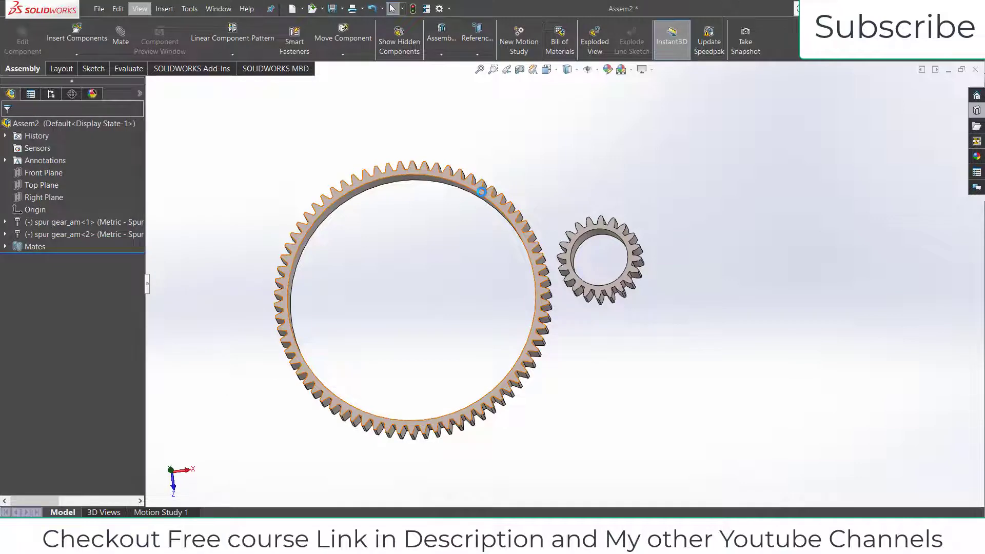
{"action": "left_click", "coordinate": [482, 193]}
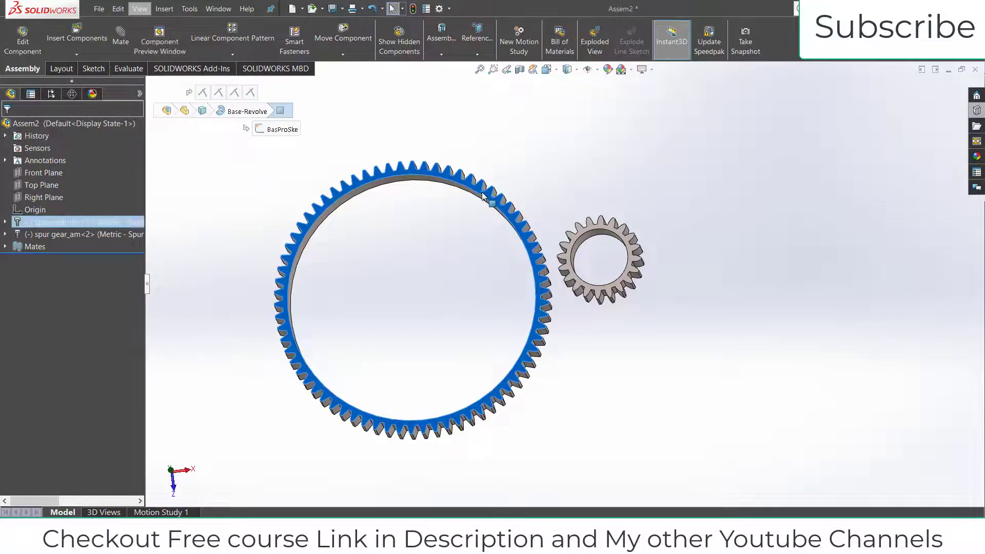
{"action": "key", "text": "ctrl+8"}
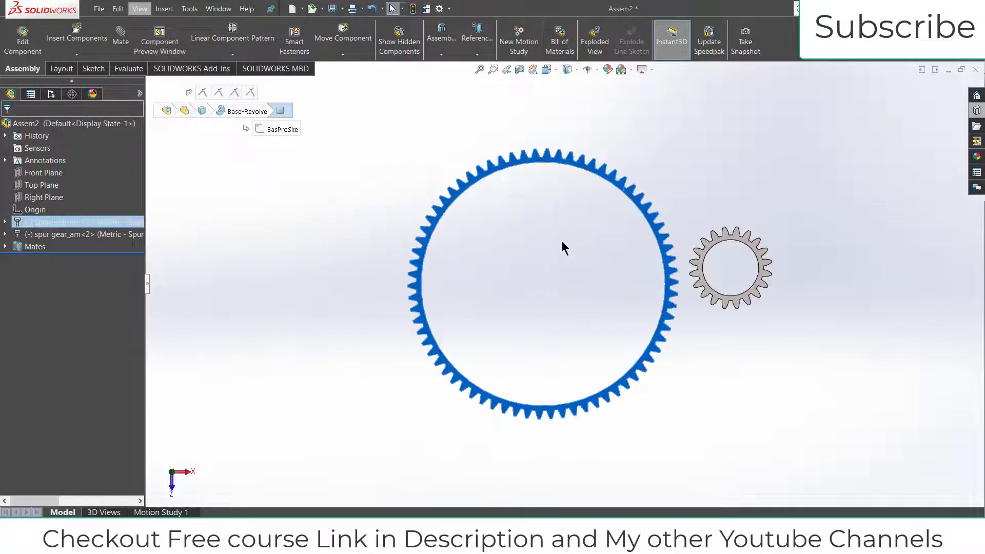
{"action": "left_click", "coordinate": [45, 173]}
{"action": "left_click", "coordinate": [45, 185]}
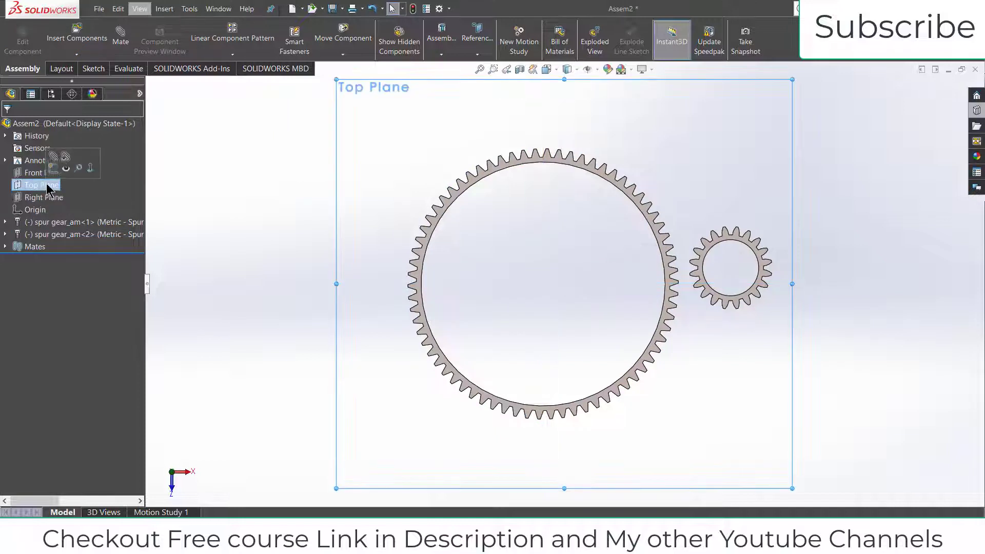
{"action": "right_click", "coordinate": [44, 185]}
{"action": "left_click", "coordinate": [57, 194]}
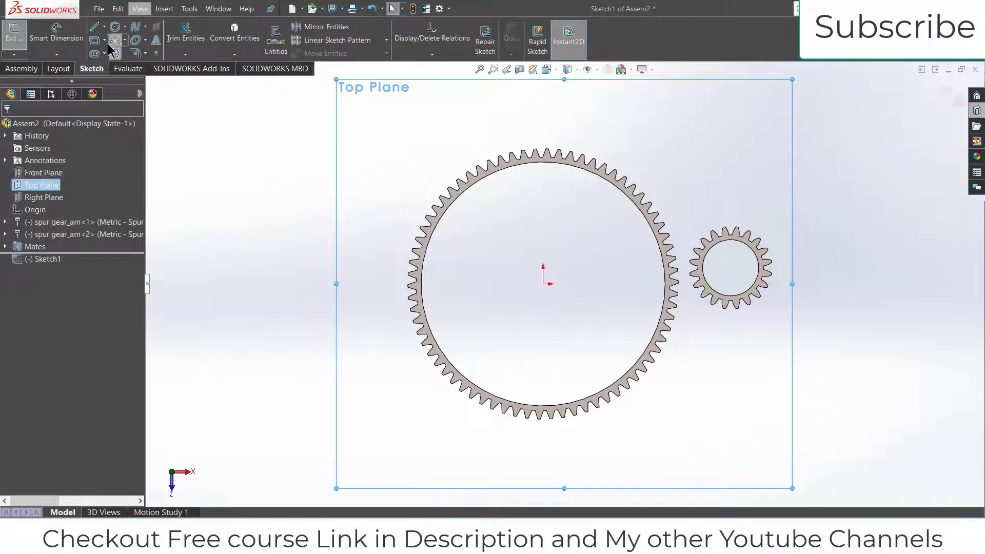
Step: Draw a horizontal centerline from the origin toward the small gear and select it for dimensioning
{"action": "left_click", "coordinate": [104, 27]}
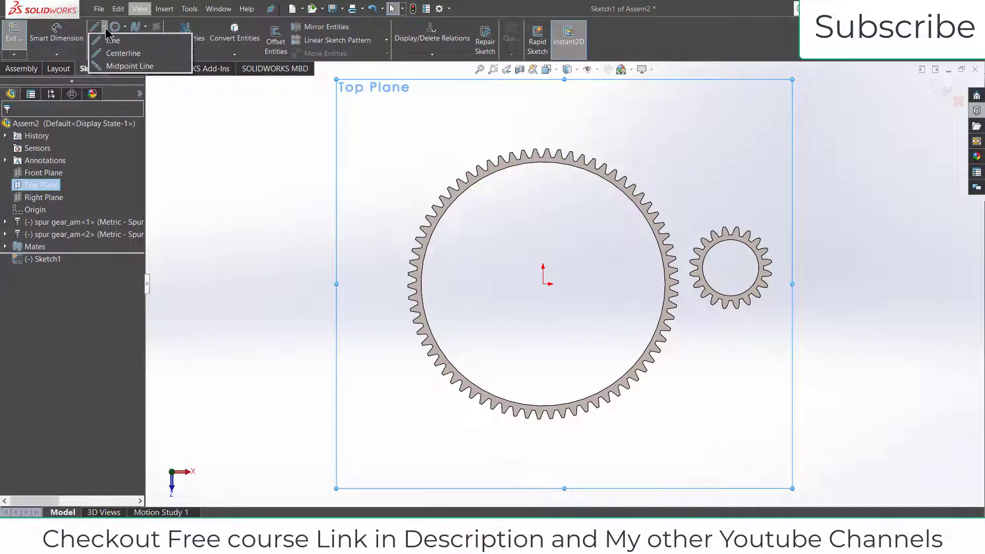
{"action": "left_click", "coordinate": [544, 284]}
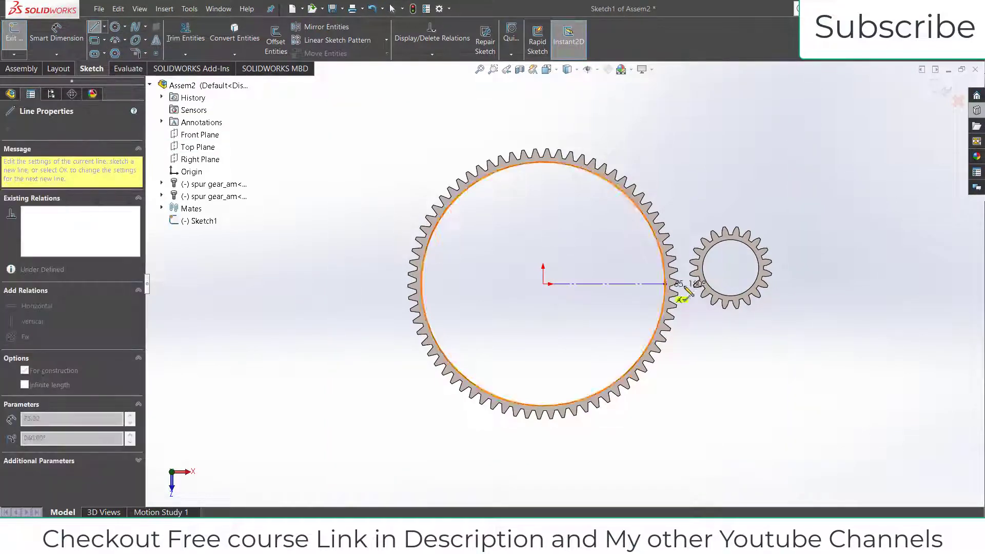
{"action": "left_click", "coordinate": [717, 284]}
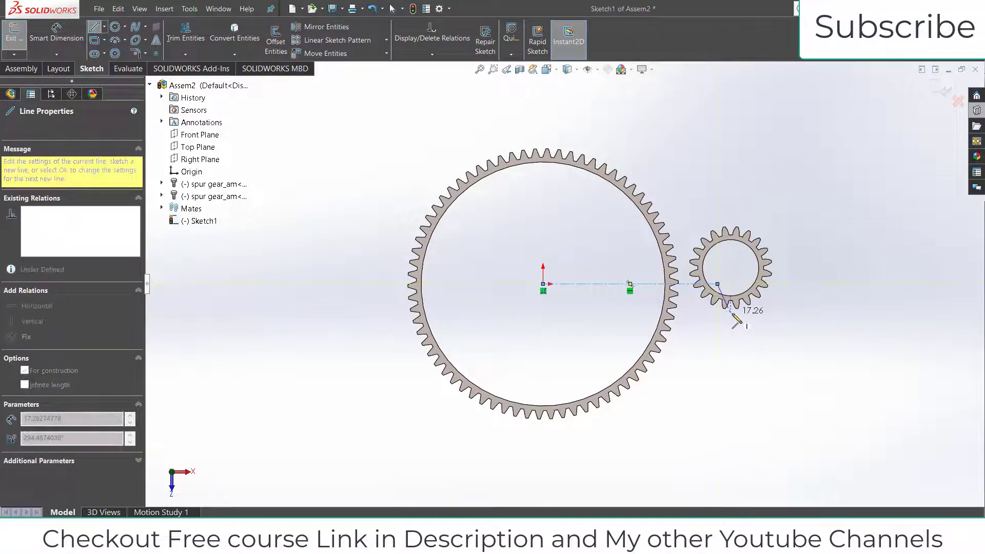
{"action": "key", "text": "Escape"}
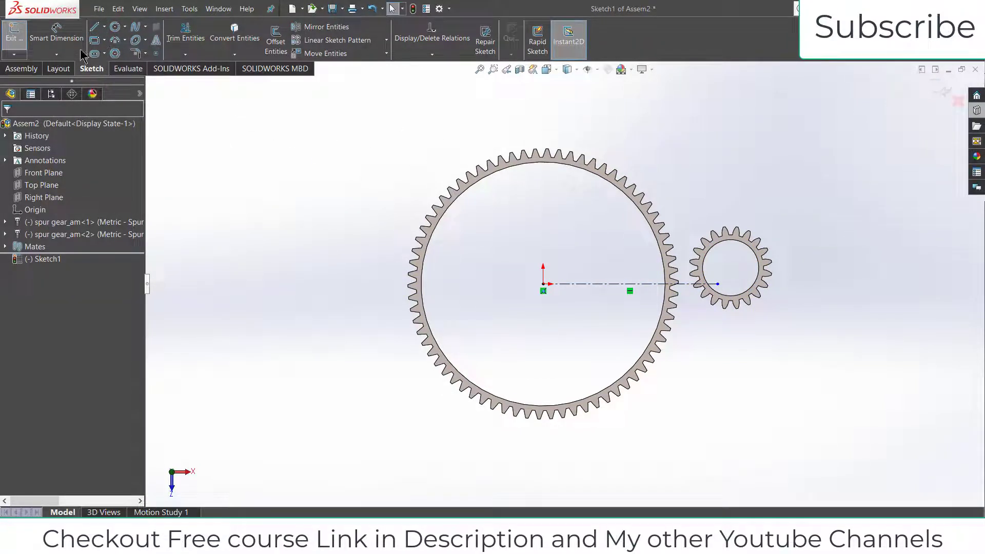
{"action": "left_click", "coordinate": [56, 33]}
{"action": "left_click", "coordinate": [607, 288]}
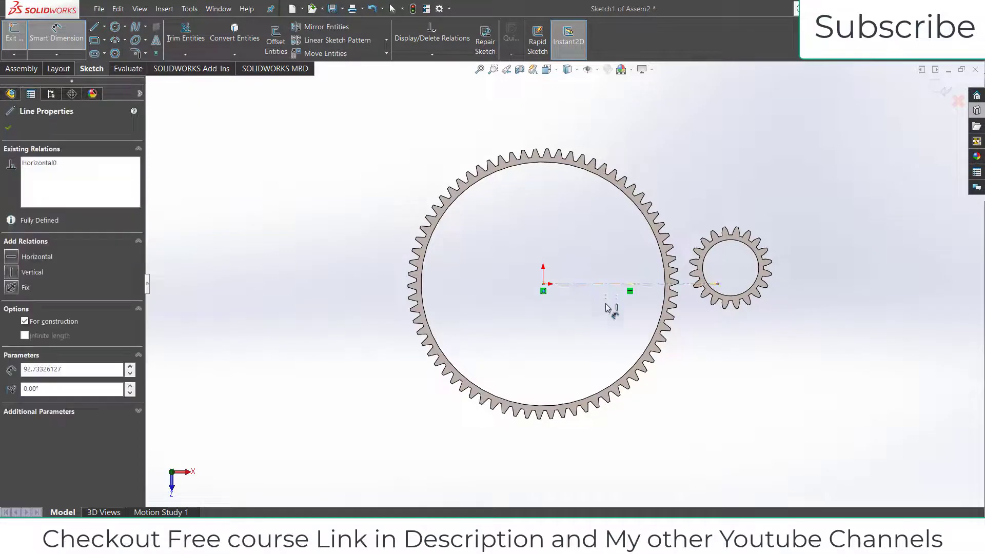
Step: Dimension the centerline to 90 mm, entered as the formula (2*70+2*20)/2
{"action": "left_click", "coordinate": [611, 322]}
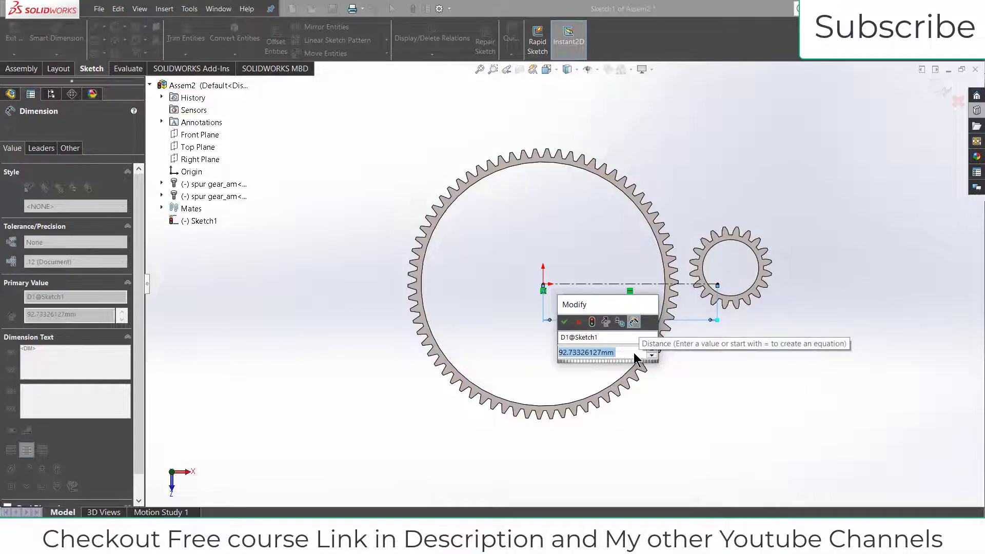
{"action": "type", "text": "2*70+2*30"}
{"action": "key", "text": "BackSpace"}
{"action": "key", "text": "BackSpace"}
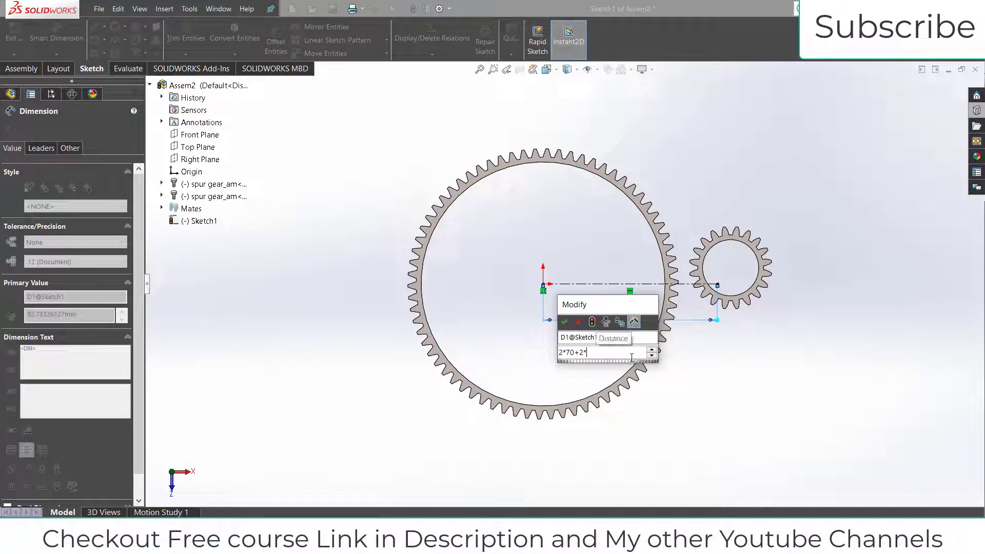
{"action": "type", "text": "20"}
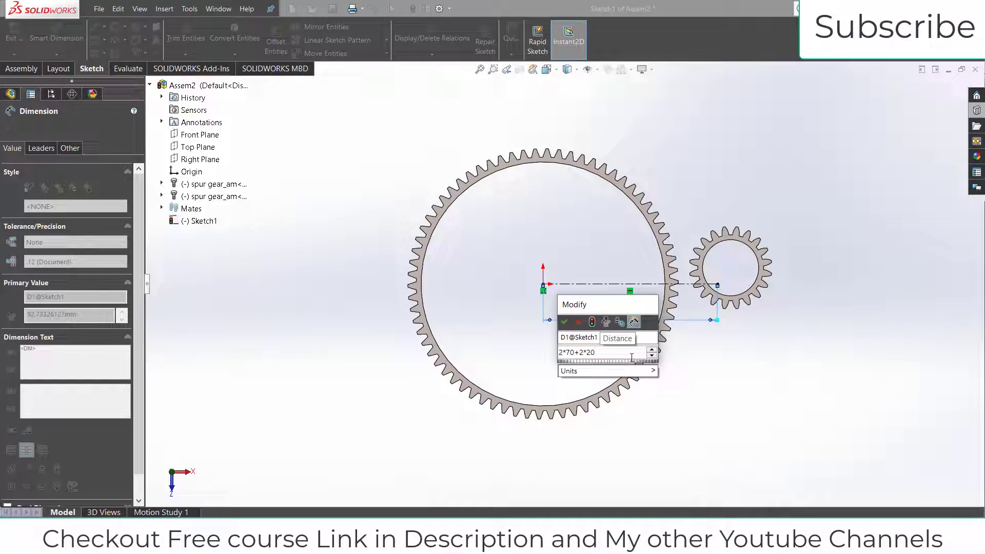
{"action": "type", "text": ")"}
{"action": "left_click", "coordinate": [561, 352]}
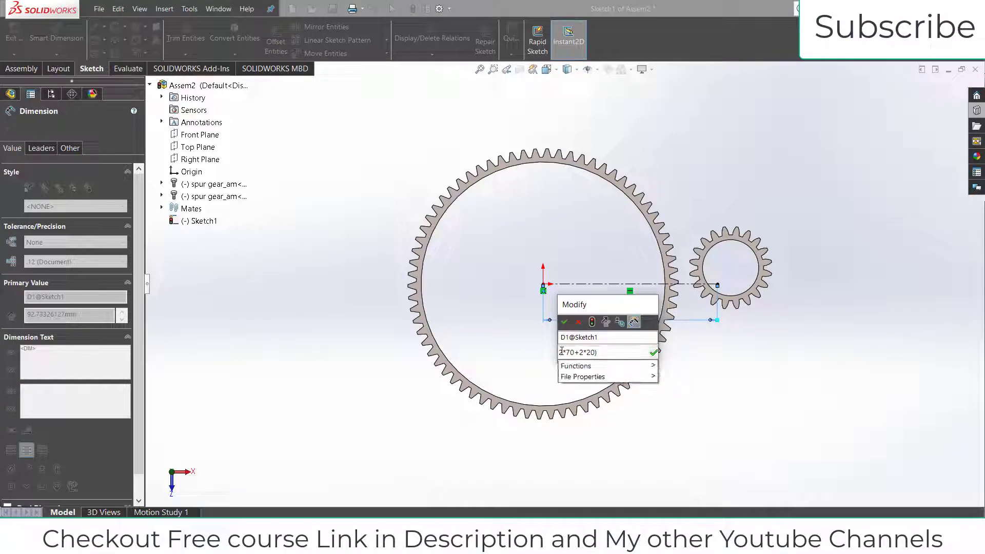
{"action": "type", "text": "("}
{"action": "left_click", "coordinate": [623, 352]}
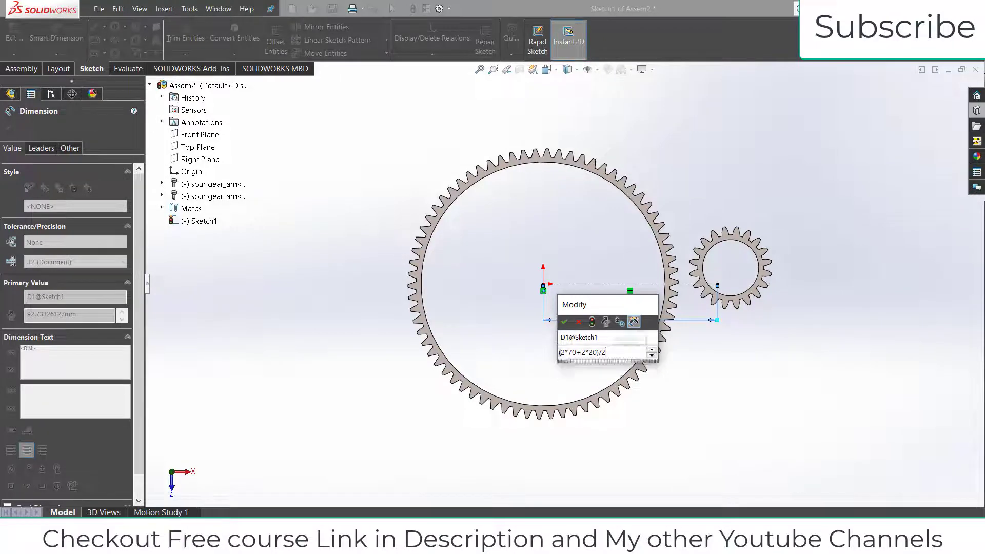
{"action": "key", "text": "Return"}
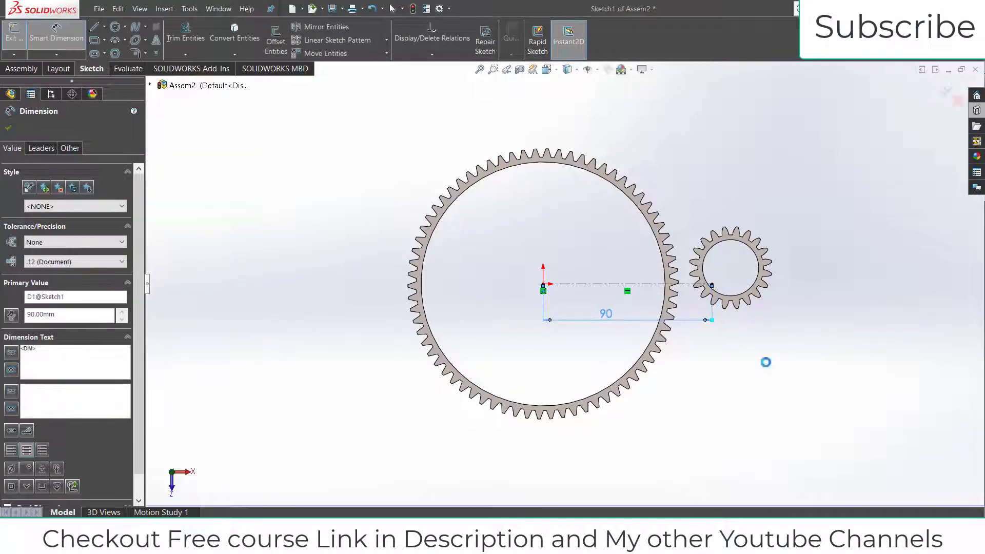
{"action": "left_click", "coordinate": [9, 128]}
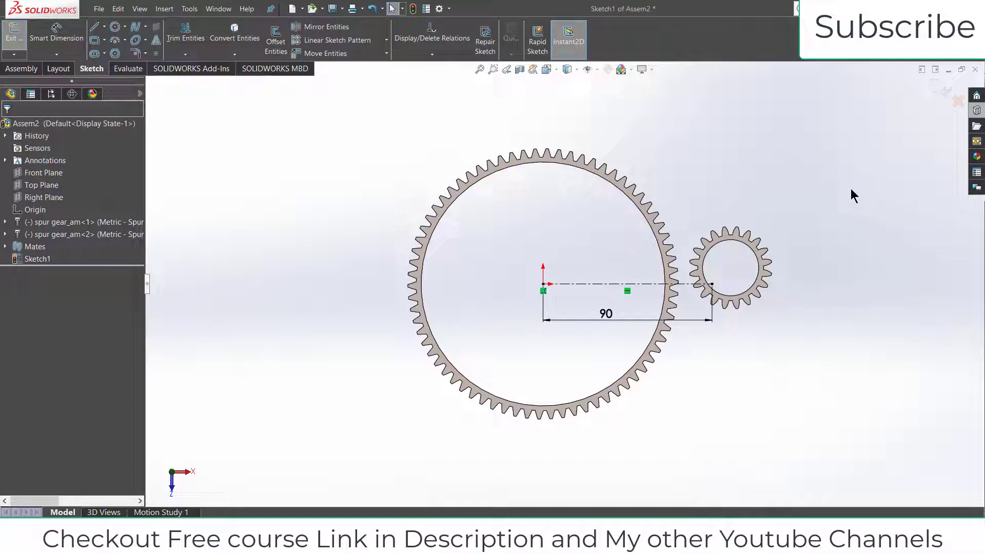
Step: Show the axes, then make the line's outer endpoint coincident with the small gear's axis
{"action": "left_click", "coordinate": [589, 71]}
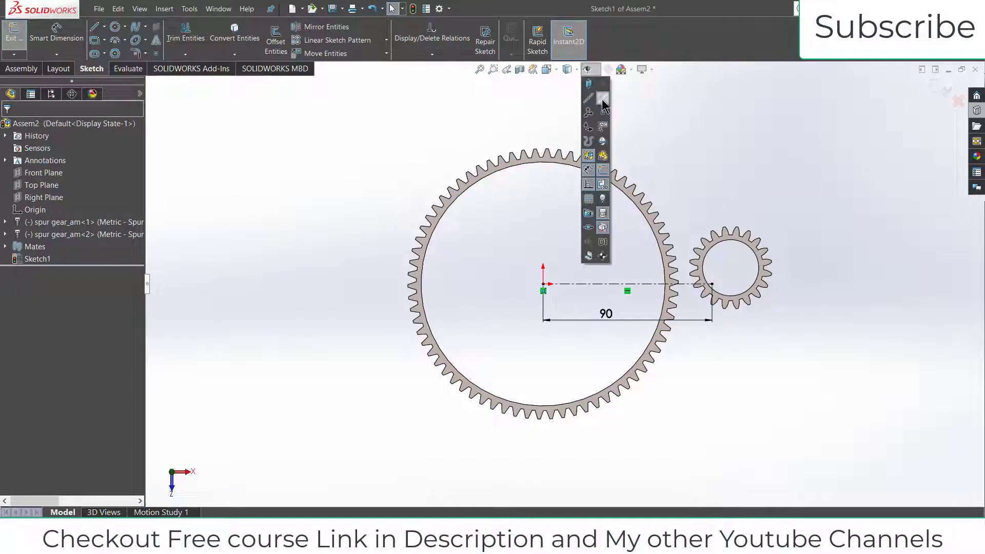
{"action": "middle_click_drag", "start_coordinate": [738, 276], "coordinate": [724, 245]}
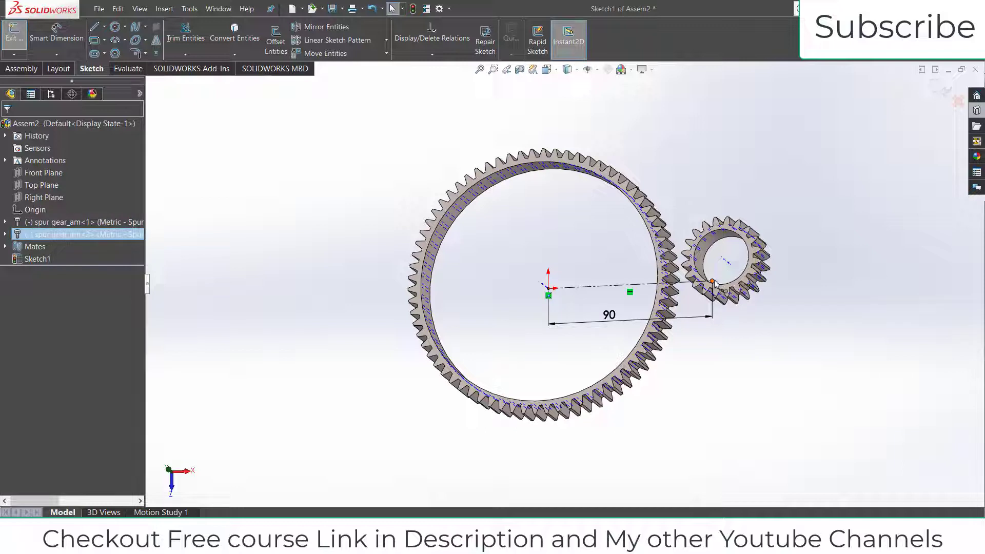
{"action": "left_click", "coordinate": [715, 284]}
{"action": "left_click", "coordinate": [726, 260], "text": "ctrl"}
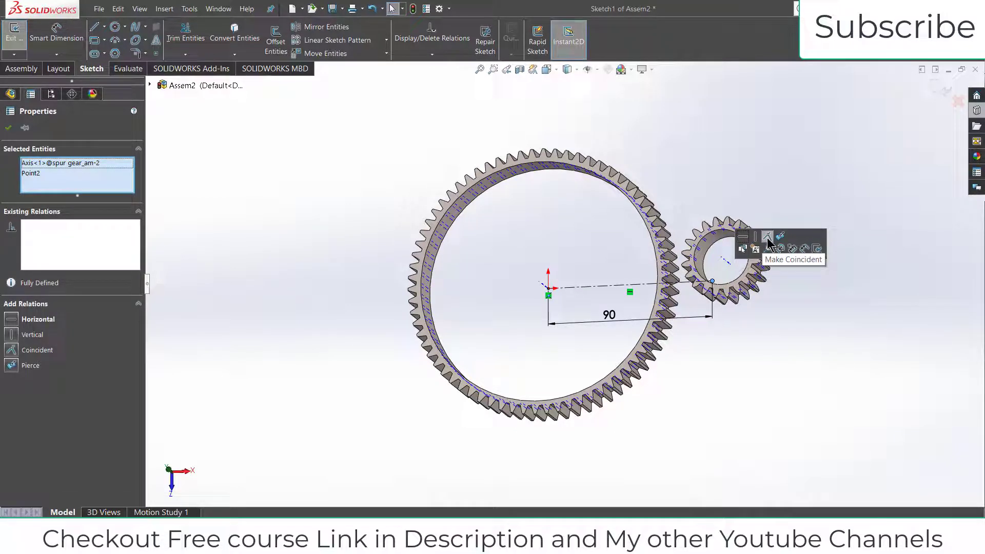
{"action": "left_click", "coordinate": [767, 237]}
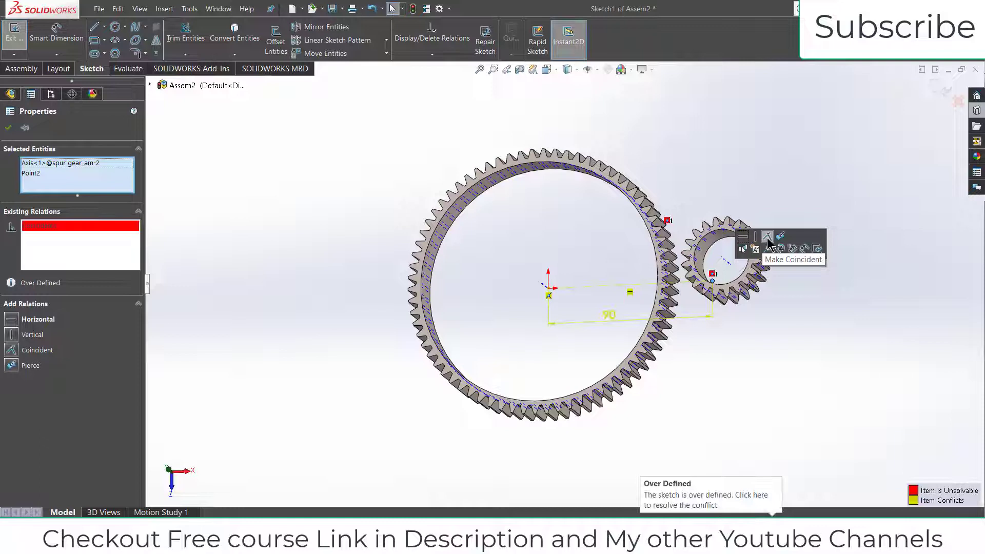
Step: Undo the over-defining Coincident relation and exit the sketch
{"action": "left_click", "coordinate": [8, 128]}
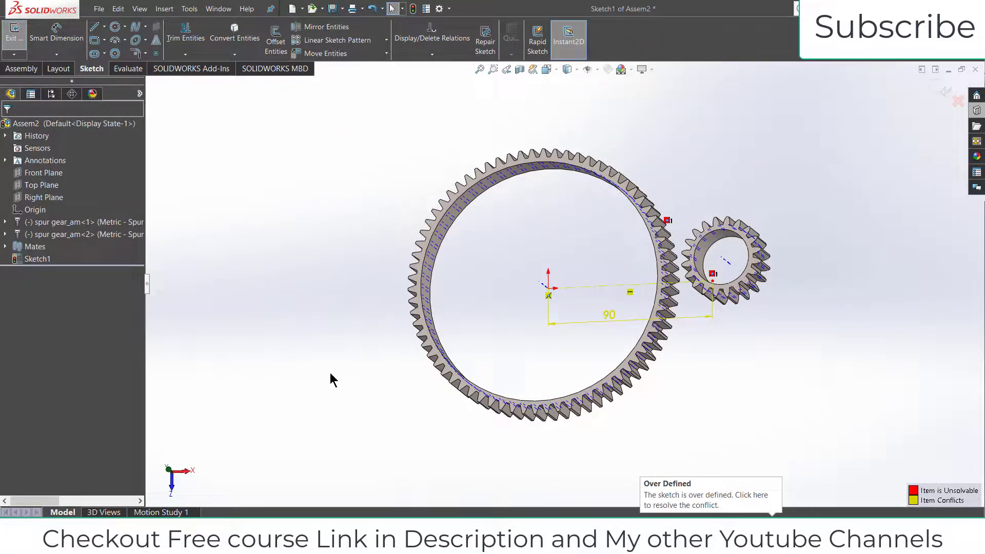
{"action": "key", "text": "ctrl+z"}
{"action": "left_click", "coordinate": [938, 90]}
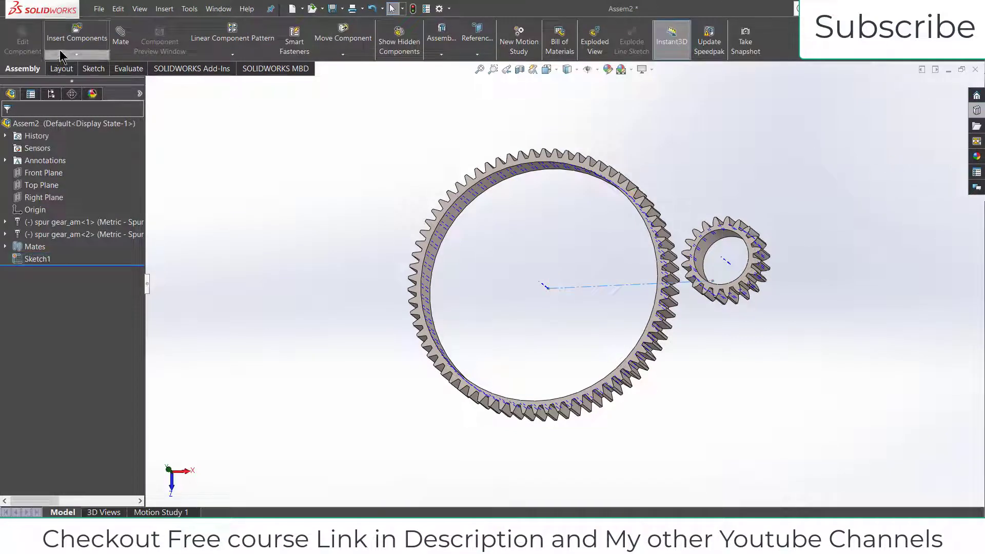
Step: Mate the 90 mm line's endpoint coincident with the small gear's axis
{"action": "left_click", "coordinate": [121, 38]}
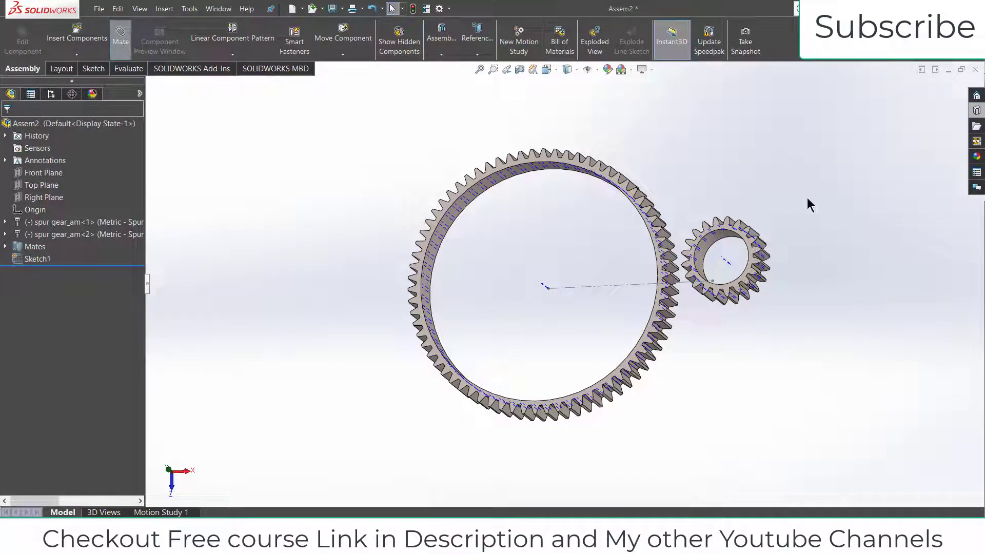
{"action": "left_click", "coordinate": [713, 281]}
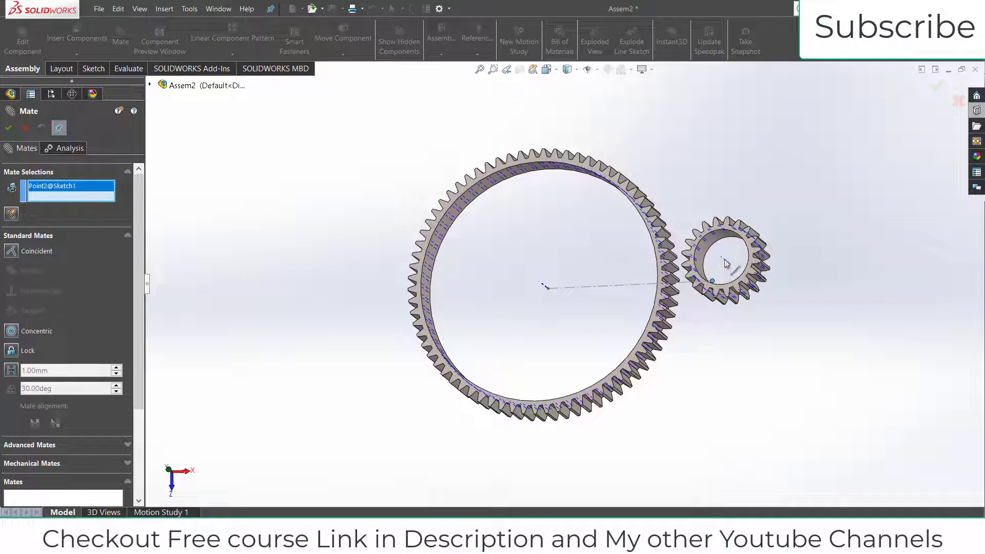
{"action": "left_click", "coordinate": [727, 264]}
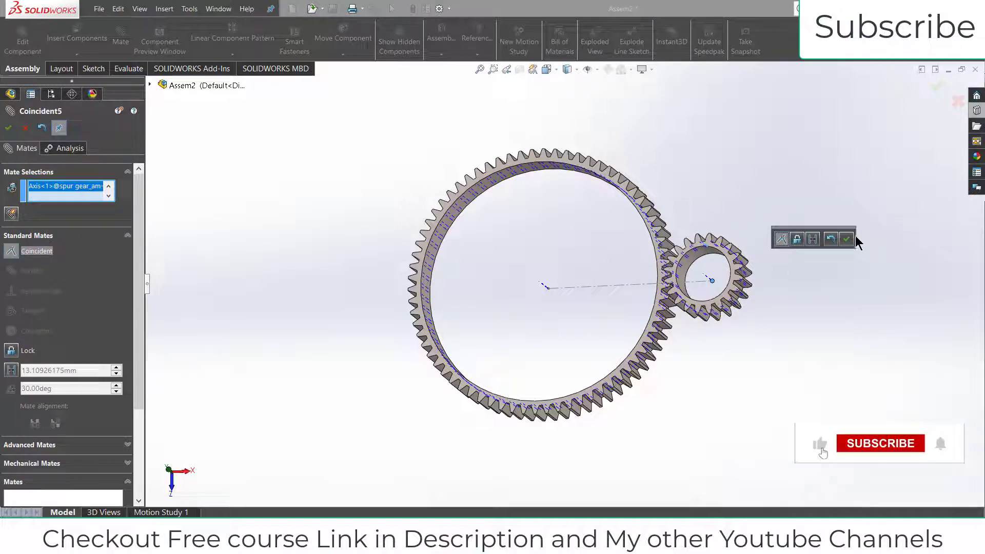
{"action": "left_click", "coordinate": [847, 238]}
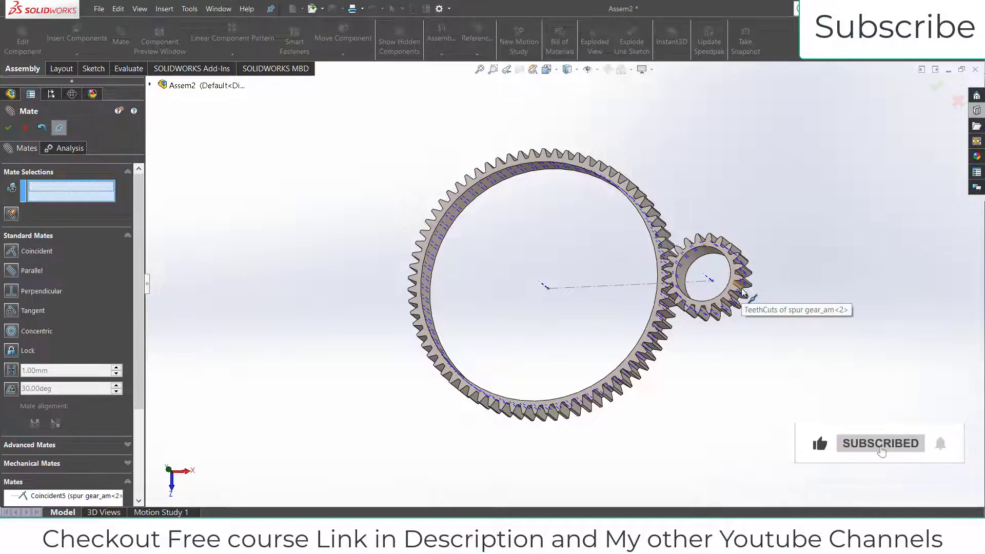
Step: Turn the small gear to check its tooth mesh in a front view, then close the mate
{"action": "scroll", "coordinate": [688, 271], "scroll_direction": "down", "scroll_amount": 6}
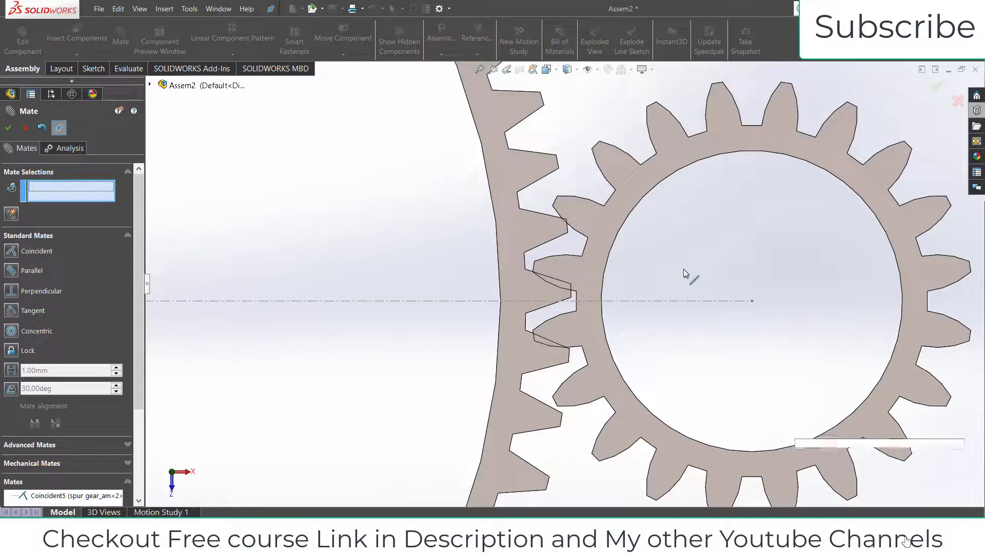
{"action": "mouse_move", "coordinate": [598, 257]}
{"action": "left_mouse_down"}
{"action": "mouse_move", "coordinate": [604, 239]}
{"action": "mouse_move", "coordinate": [604, 249]}
{"action": "left_mouse_up"}
{"action": "scroll", "coordinate": [751, 269], "scroll_direction": "down", "scroll_amount": 5}
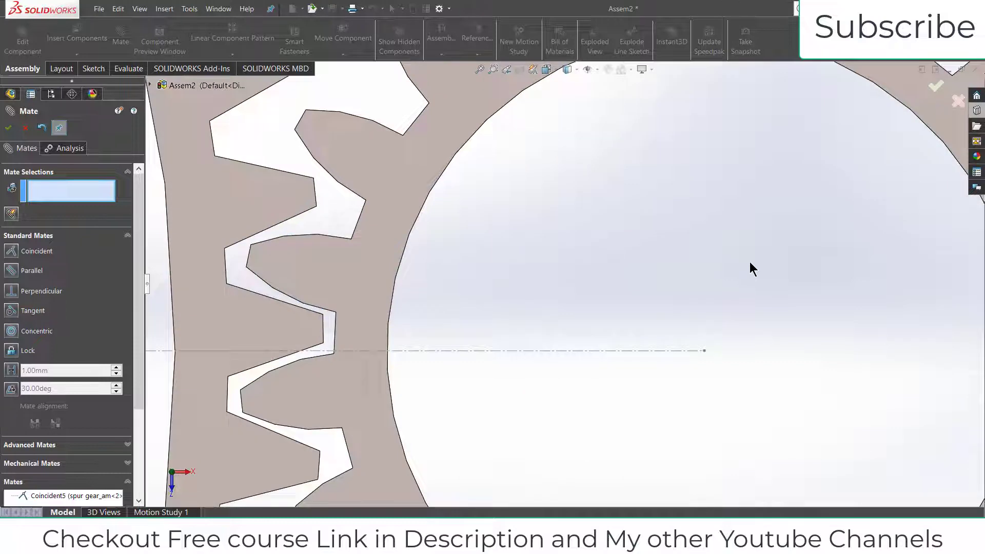
{"action": "scroll", "coordinate": [752, 269], "scroll_direction": "up", "scroll_amount": 8}
{"action": "middle_click_drag", "start_coordinate": [737, 288], "coordinate": [701, 271]}
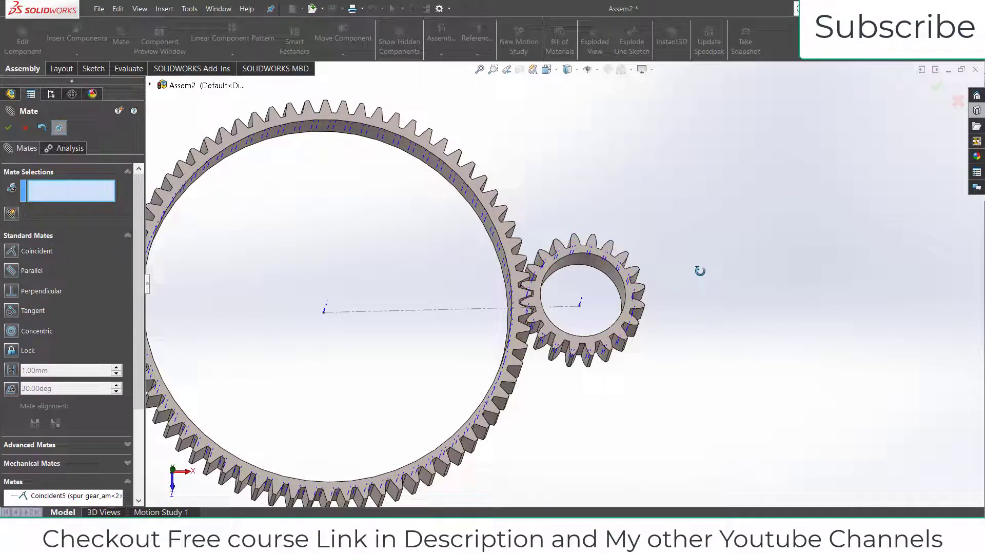
{"action": "key", "text": "ctrl+8"}
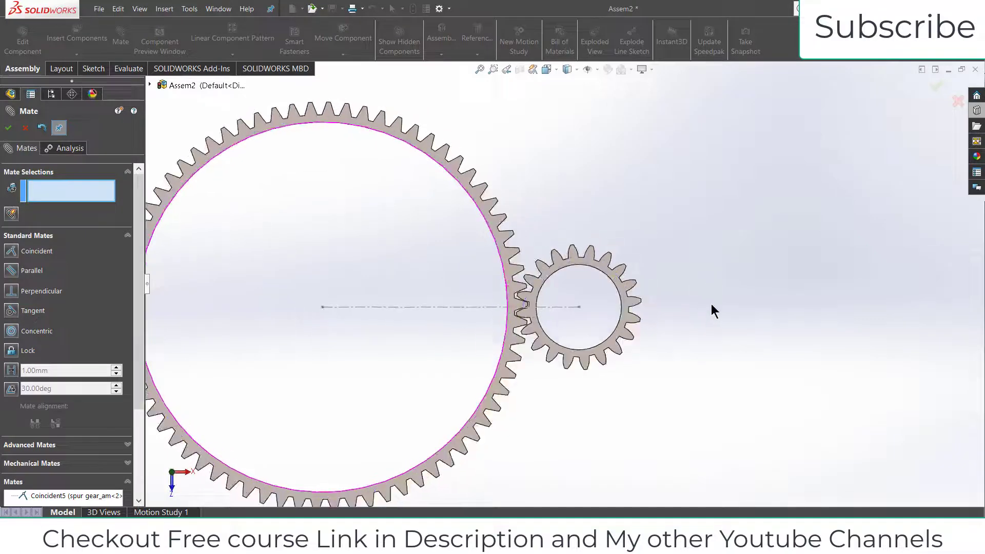
{"action": "scroll", "coordinate": [712, 308], "scroll_direction": "down", "scroll_amount": 2}
{"action": "scroll", "coordinate": [410, 302], "scroll_direction": "up", "scroll_amount": 5}
{"action": "scroll", "coordinate": [366, 313], "scroll_direction": "down", "scroll_amount": 2}
{"action": "left_click", "coordinate": [9, 128]}
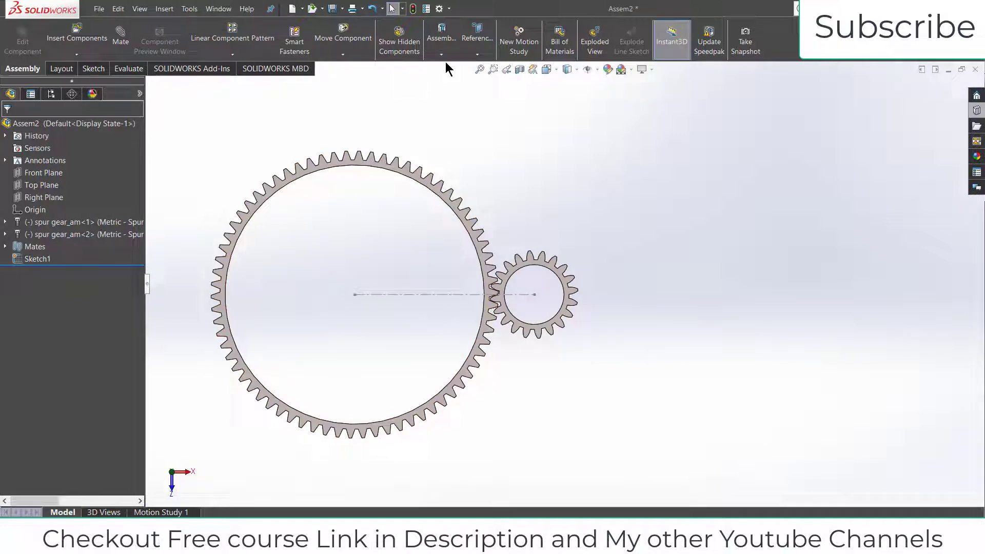
Step: Circularly pattern the small gear around the large gear's axis with 6 instances
{"action": "left_click", "coordinate": [235, 56]}
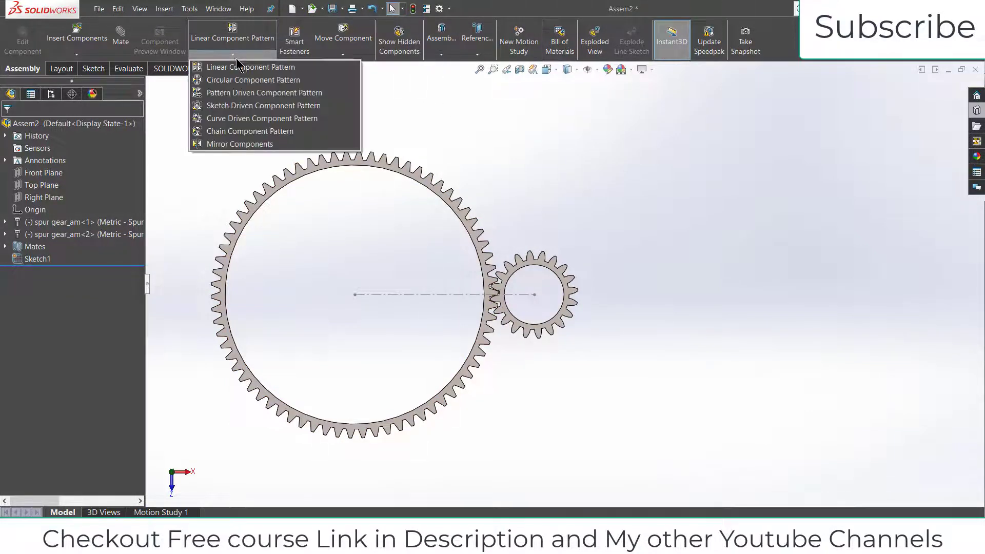
{"action": "left_click", "coordinate": [246, 80]}
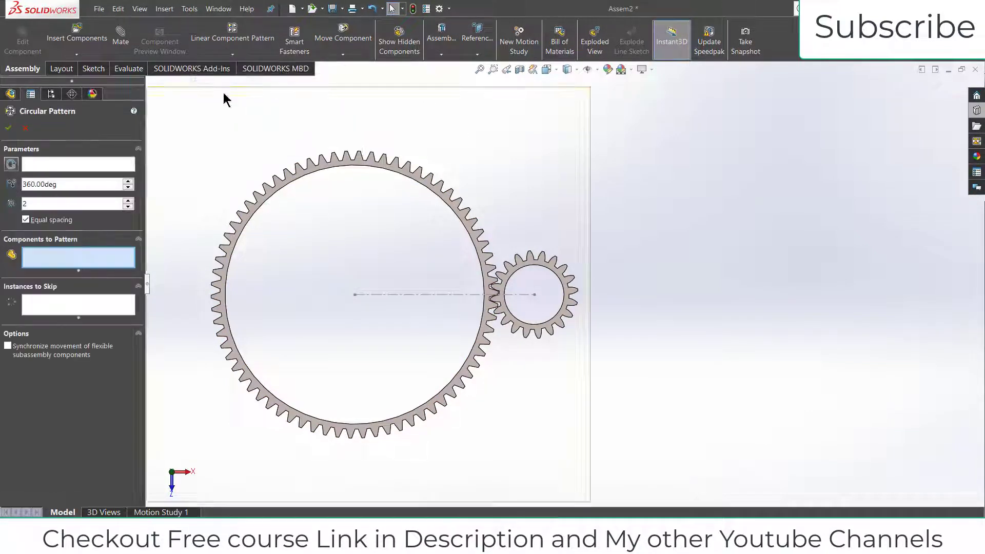
{"action": "left_click", "coordinate": [81, 163]}
{"action": "middle_click_drag", "start_coordinate": [380, 286], "coordinate": [404, 299]}
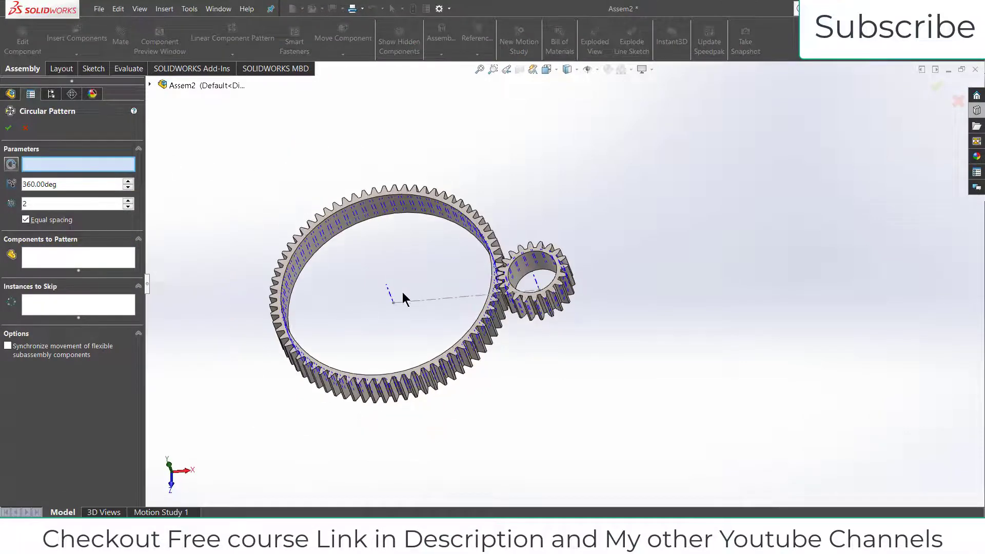
{"action": "left_click", "coordinate": [388, 291]}
{"action": "left_click", "coordinate": [51, 254]}
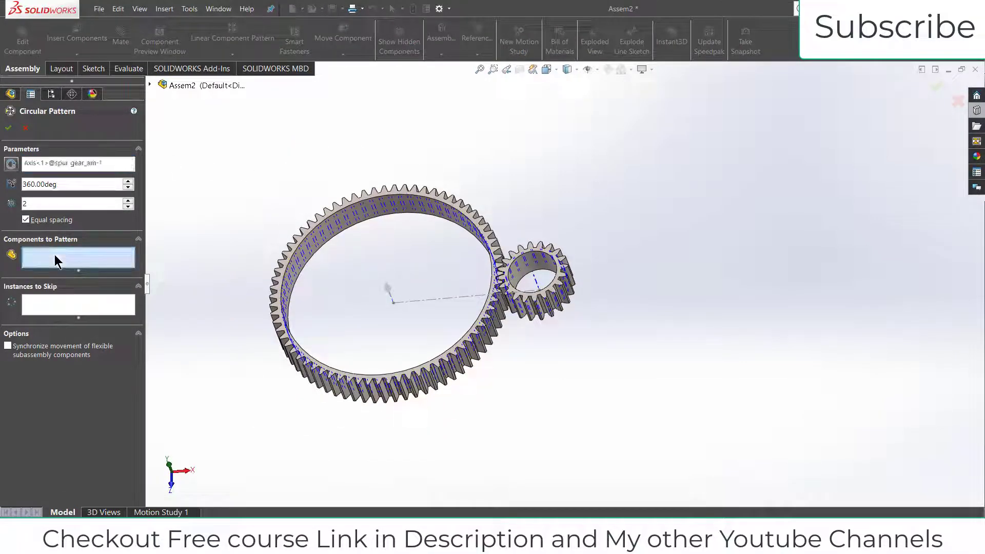
{"action": "left_click", "coordinate": [525, 259]}
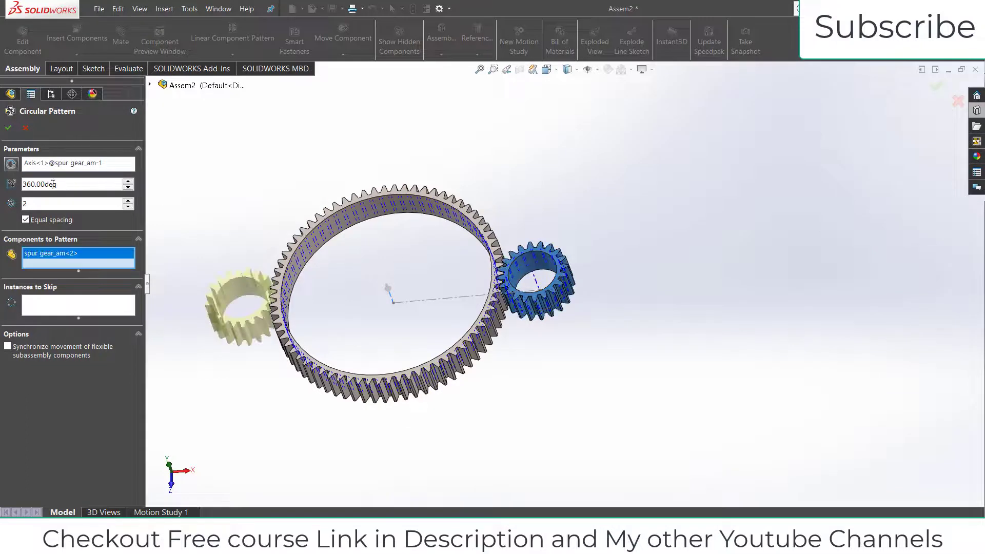
{"action": "left_click", "coordinate": [128, 202]}
{"action": "left_click", "coordinate": [128, 202]}
{"action": "left_click", "coordinate": [128, 201]}
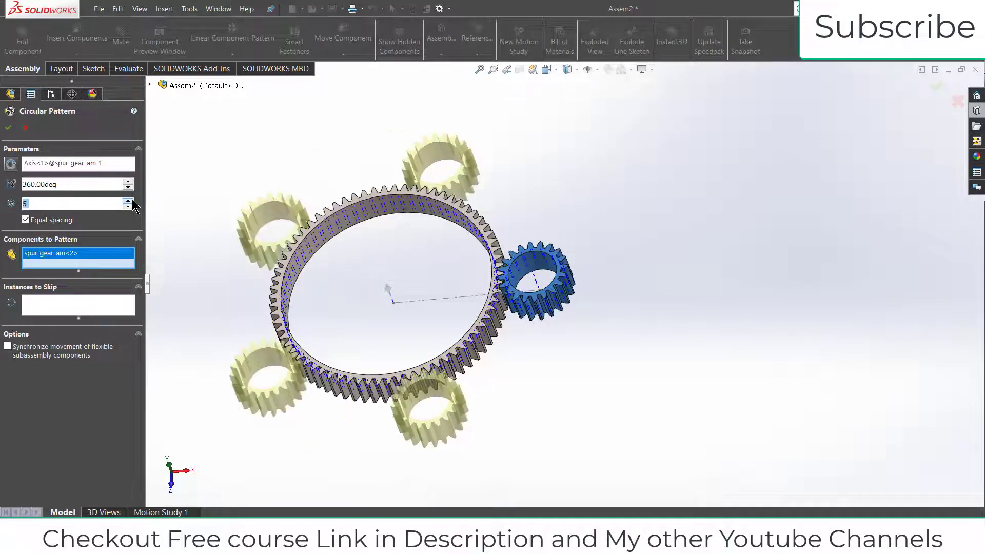
{"action": "left_click", "coordinate": [128, 201]}
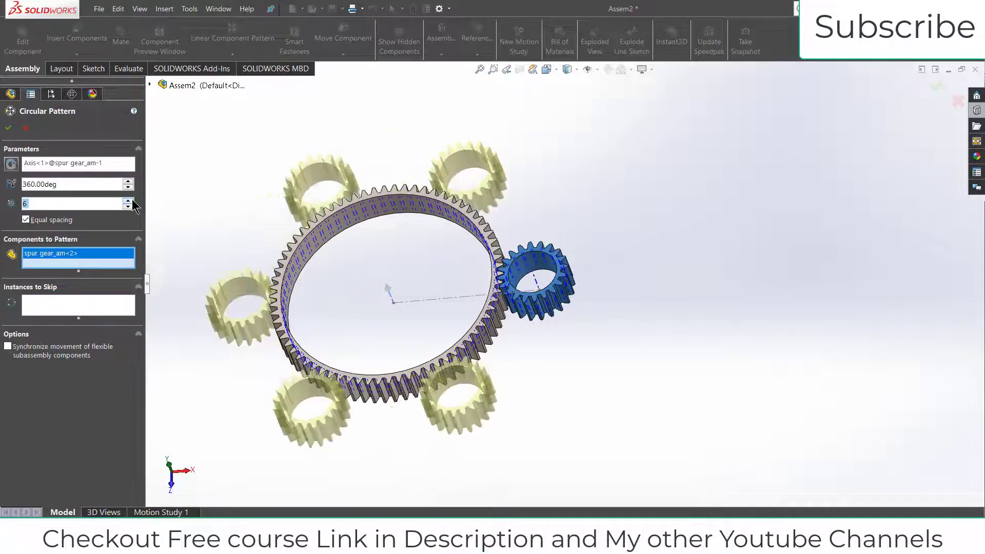
{"action": "left_click", "coordinate": [8, 127]}
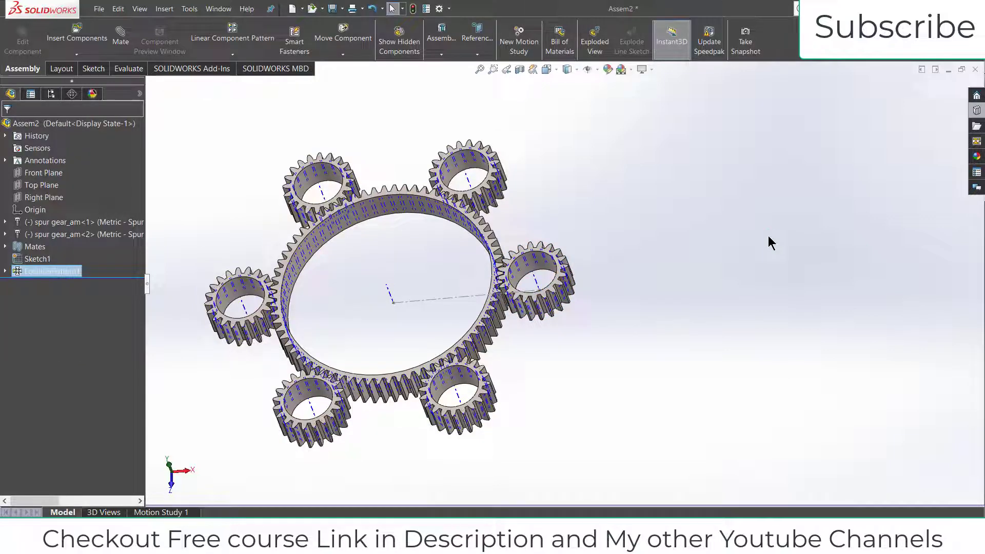
Step: Switch to Top view, bring up the Sketch tools, and dismiss LocalCirPattern1's context menu
{"action": "key", "text": "ctrl+5"}
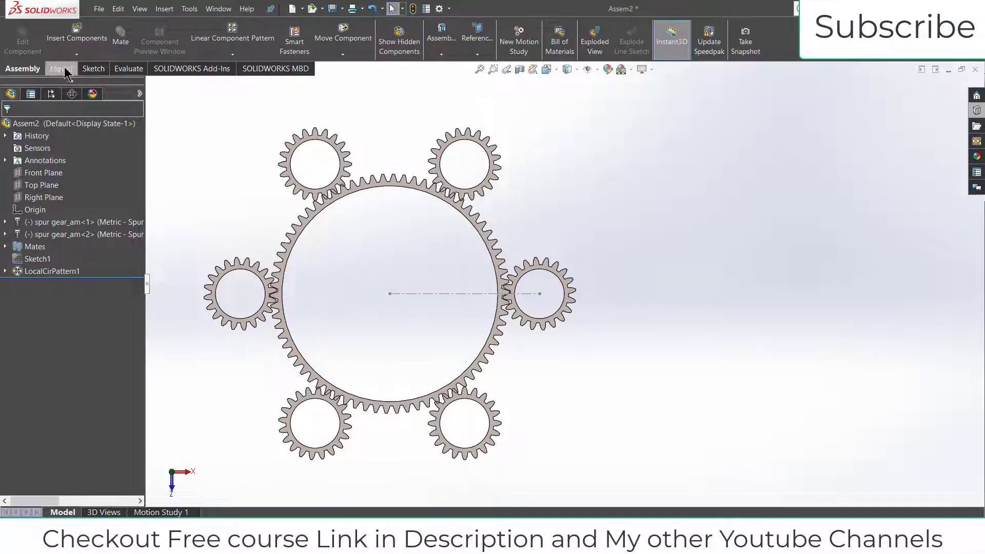
{"action": "left_click", "coordinate": [93, 68]}
{"action": "left_click", "coordinate": [94, 27]}
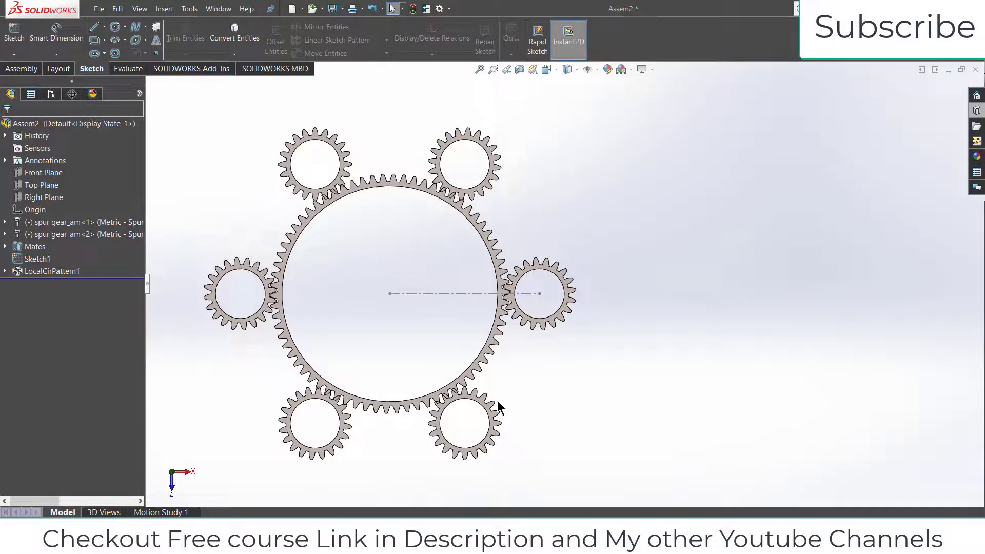
{"action": "right_click", "coordinate": [35, 271]}
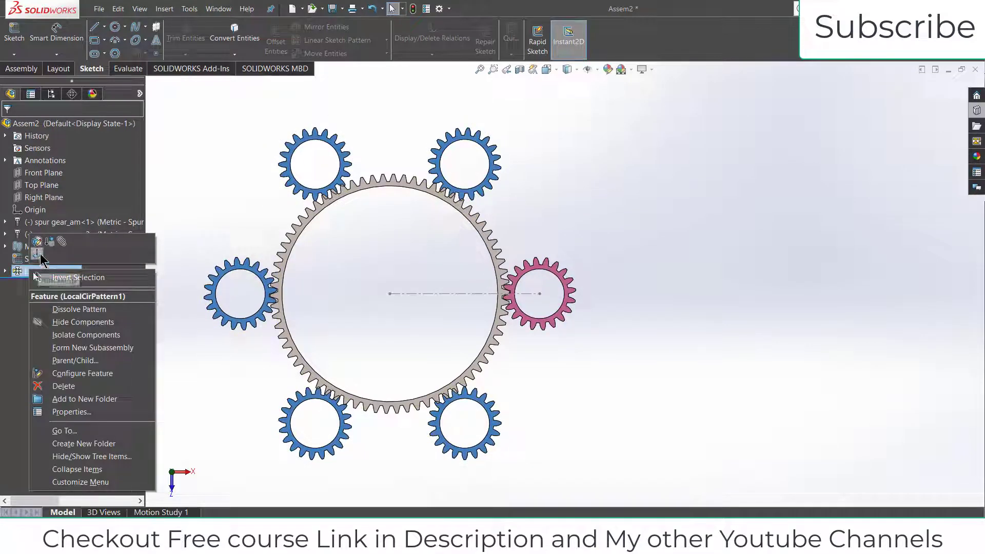
{"action": "left_click", "coordinate": [493, 486]}
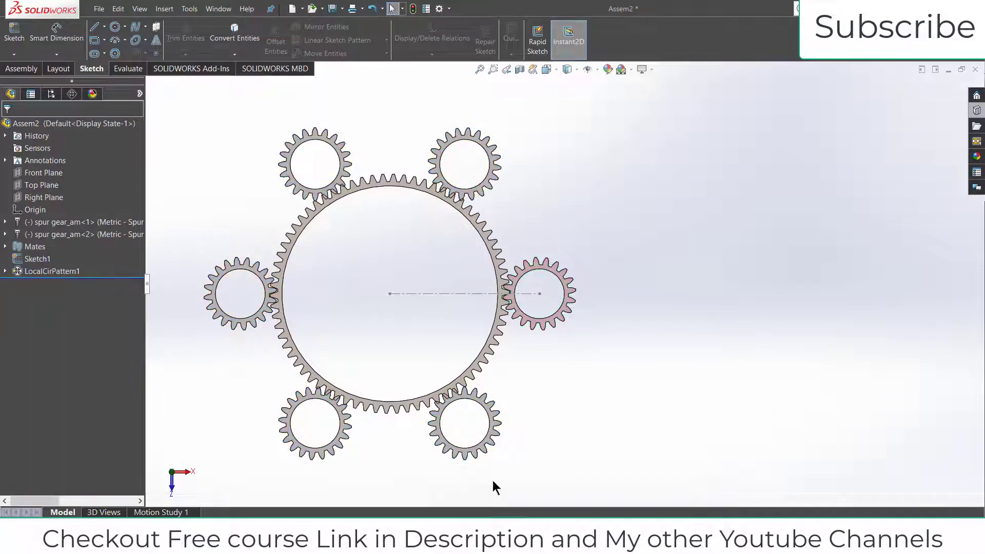
Step: Zoom in to inspect the six small gears meshing with the 70-tooth gear
{"action": "scroll", "coordinate": [436, 411], "scroll_direction": "down", "scroll_amount": 5}
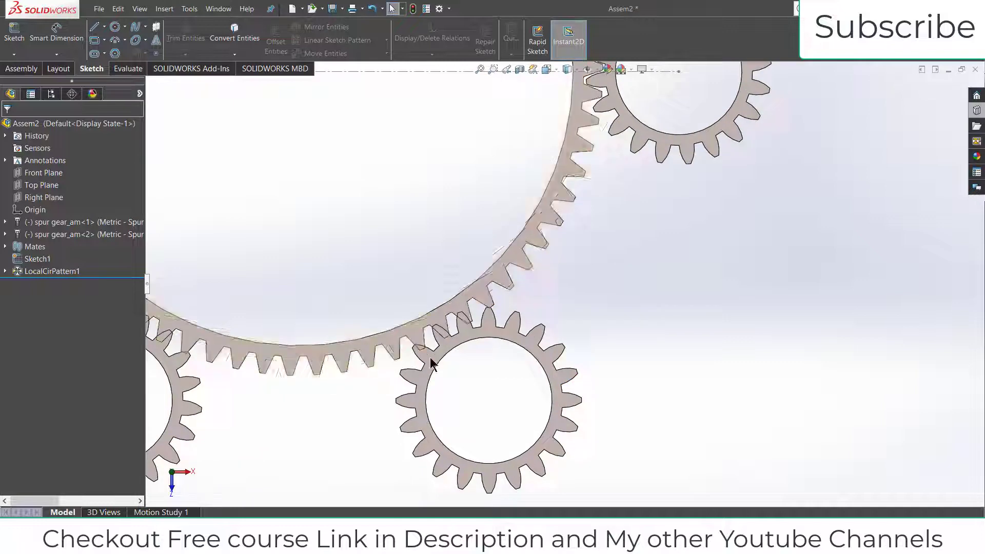
{"action": "scroll", "coordinate": [431, 363], "scroll_direction": "down", "scroll_amount": 3}
{"action": "scroll", "coordinate": [499, 334], "scroll_direction": "down", "scroll_amount": 1}
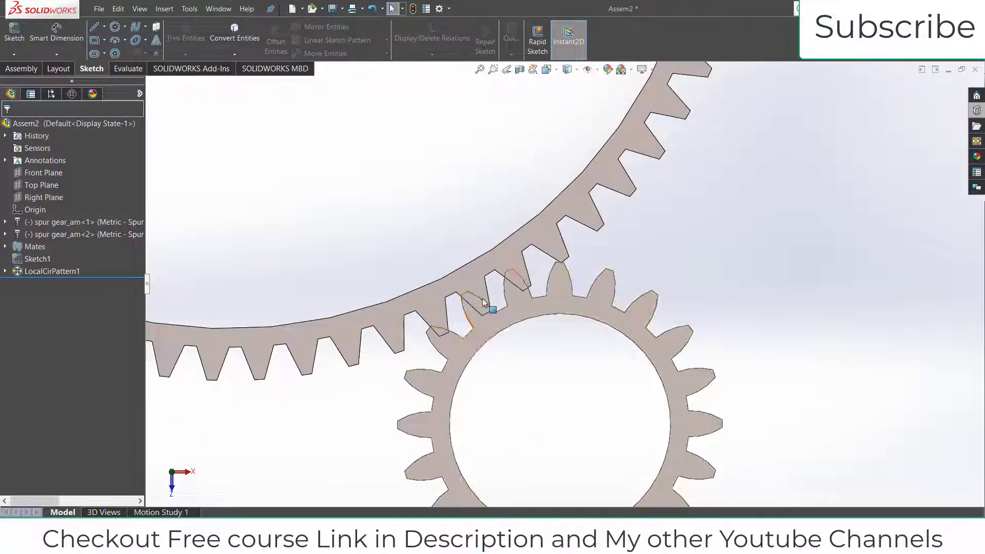
{"action": "scroll", "coordinate": [508, 309], "scroll_direction": "up", "scroll_amount": 10}
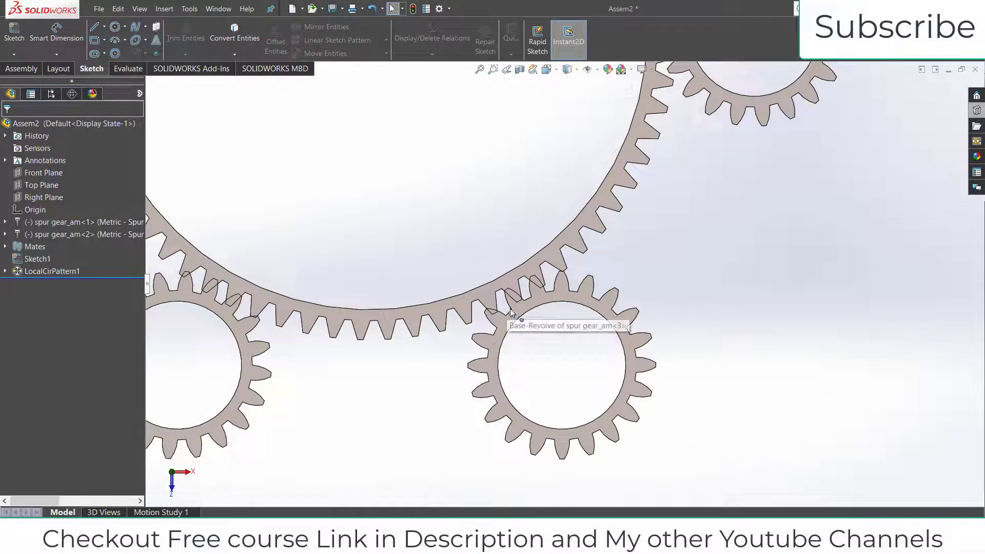
{"action": "scroll", "coordinate": [636, 116], "scroll_direction": "down", "scroll_amount": 2}
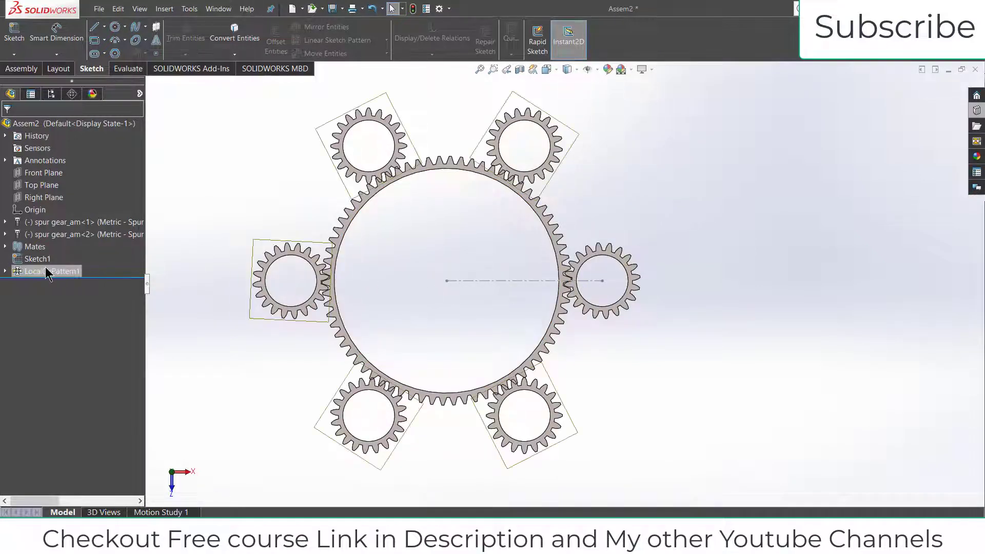
Step: Edit LocalCirPattern1, keeping Equal spacing, and reduce the instances to 5
{"action": "left_click", "coordinate": [6, 272]}
{"action": "right_click", "coordinate": [36, 271]}
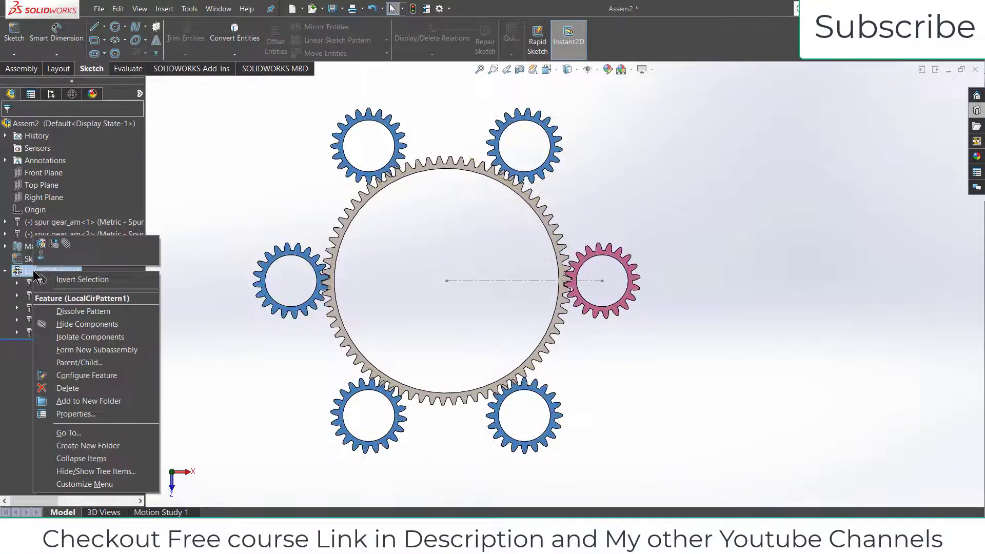
{"action": "left_click", "coordinate": [50, 257]}
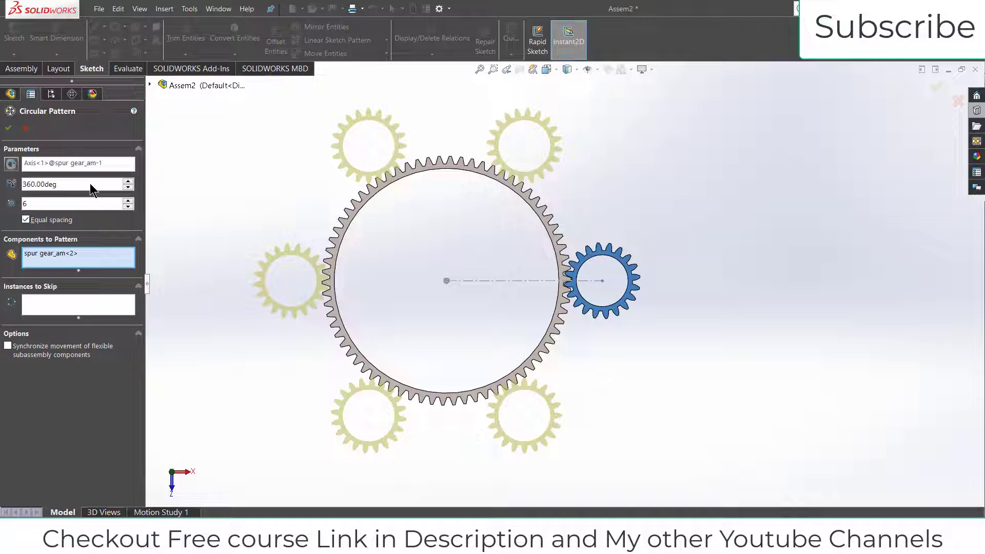
{"action": "left_click", "coordinate": [26, 220]}
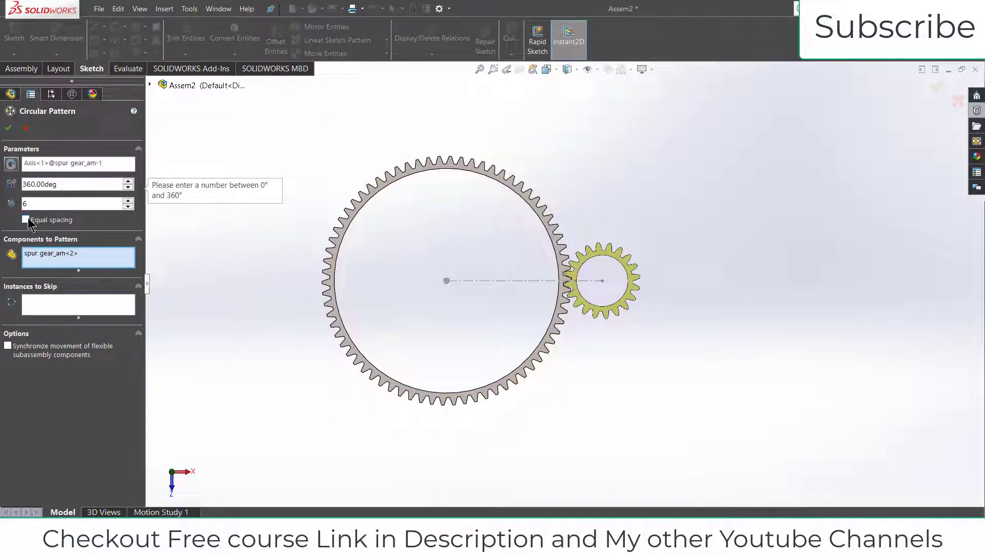
{"action": "left_click", "coordinate": [26, 220]}
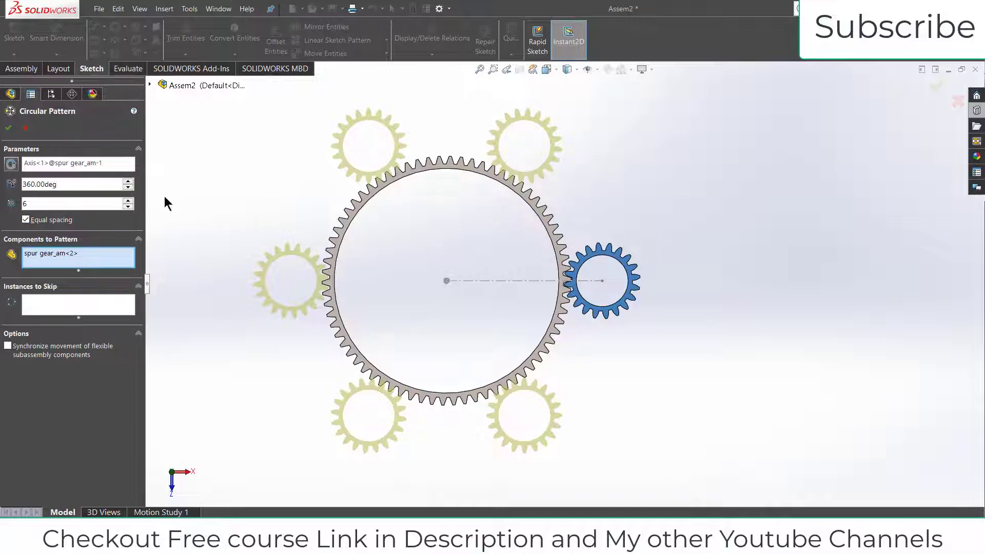
{"action": "left_click", "coordinate": [128, 207]}
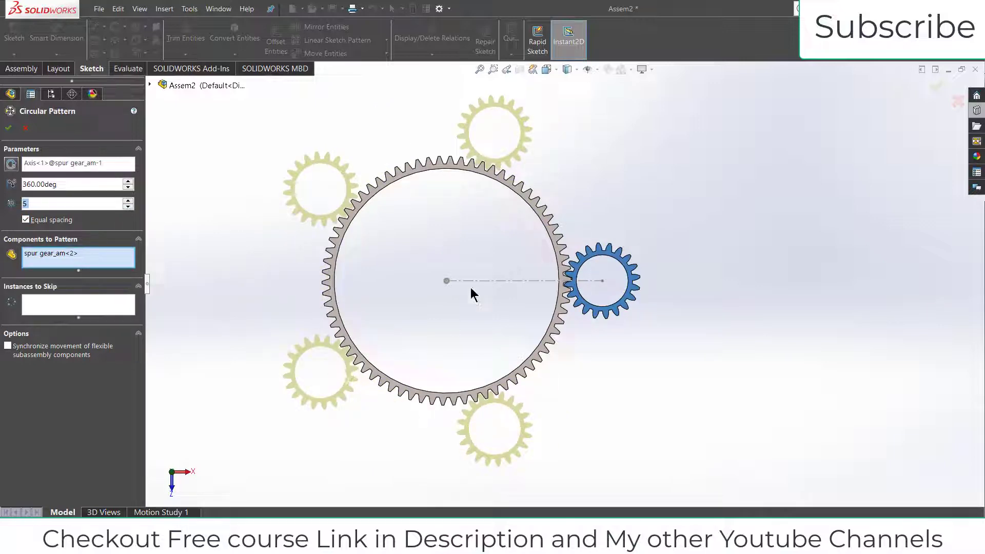
Step: Inspect the five-gear preview while zooming, then confirm the pattern and deselect it
{"action": "scroll", "coordinate": [467, 176], "scroll_direction": "down", "scroll_amount": 4}
{"action": "scroll", "coordinate": [490, 203], "scroll_direction": "up", "scroll_amount": 3}
{"action": "scroll", "coordinate": [343, 311], "scroll_direction": "down", "scroll_amount": 2}
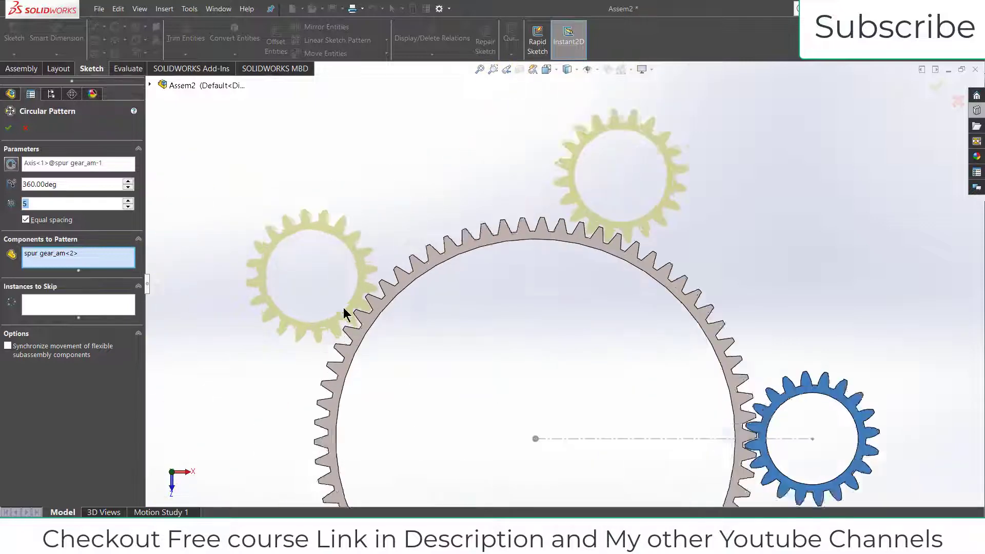
{"action": "scroll", "coordinate": [476, 365], "scroll_direction": "up", "scroll_amount": 4}
{"action": "scroll", "coordinate": [491, 408], "scroll_direction": "down", "scroll_amount": 3}
{"action": "scroll", "coordinate": [492, 409], "scroll_direction": "down", "scroll_amount": 3}
{"action": "scroll", "coordinate": [667, 411], "scroll_direction": "up", "scroll_amount": 4}
{"action": "scroll", "coordinate": [718, 385], "scroll_direction": "down", "scroll_amount": 3}
{"action": "scroll", "coordinate": [671, 354], "scroll_direction": "up", "scroll_amount": 2}
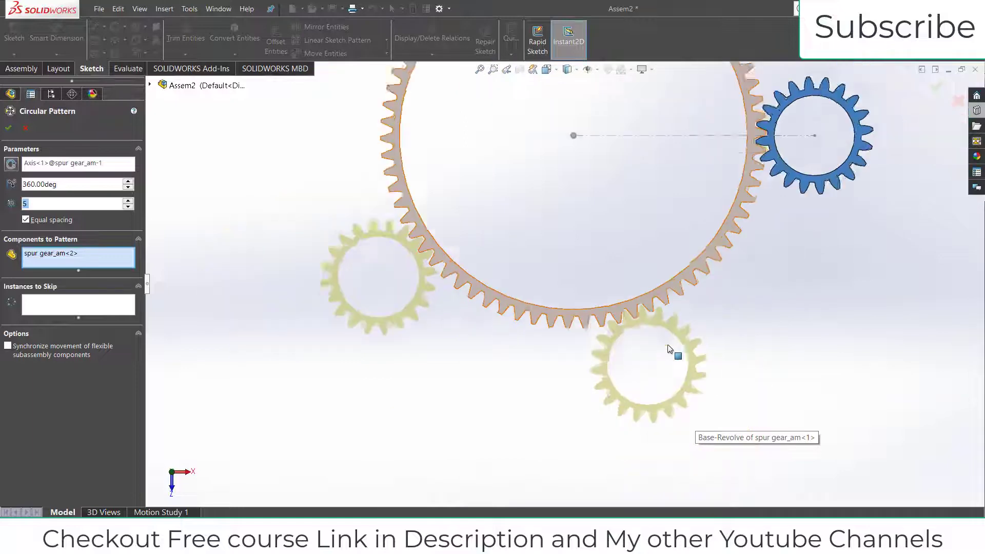
{"action": "scroll", "coordinate": [670, 349], "scroll_direction": "up", "scroll_amount": 3}
{"action": "scroll", "coordinate": [636, 162], "scroll_direction": "down", "scroll_amount": 2}
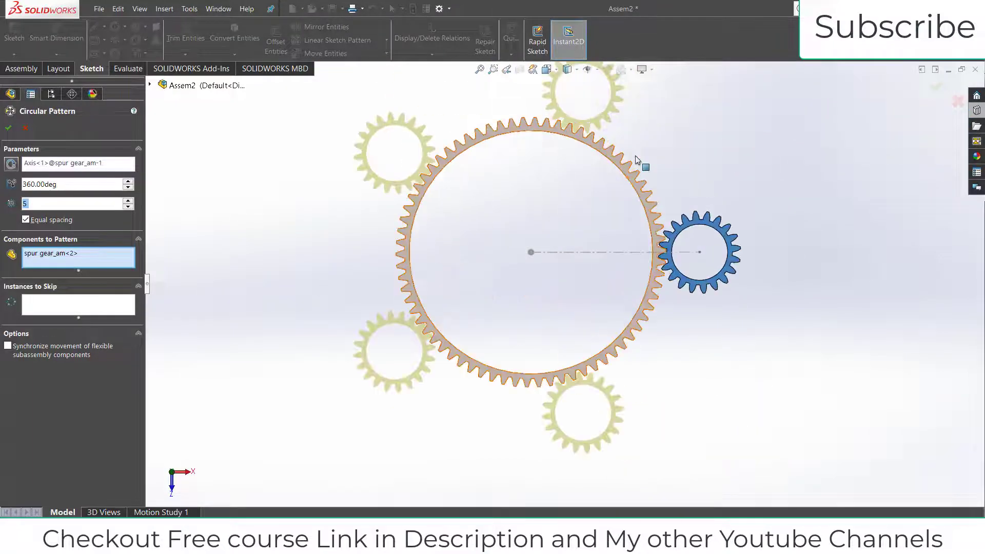
{"action": "left_click", "coordinate": [8, 127]}
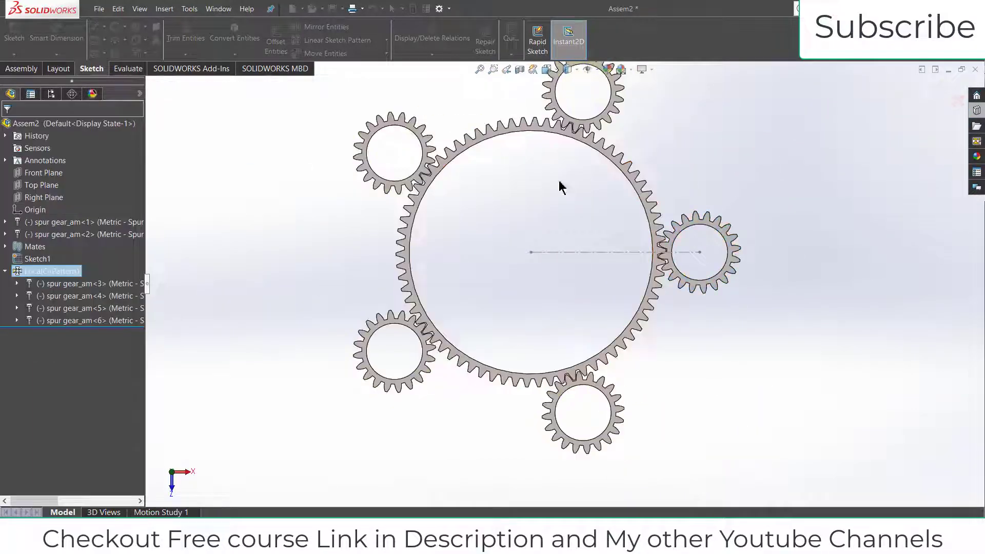
{"action": "left_click", "coordinate": [769, 218]}
{"action": "scroll", "coordinate": [769, 225], "scroll_direction": "up", "scroll_amount": 2}
{"action": "scroll", "coordinate": [572, 202], "scroll_direction": "down", "scroll_amount": 1}
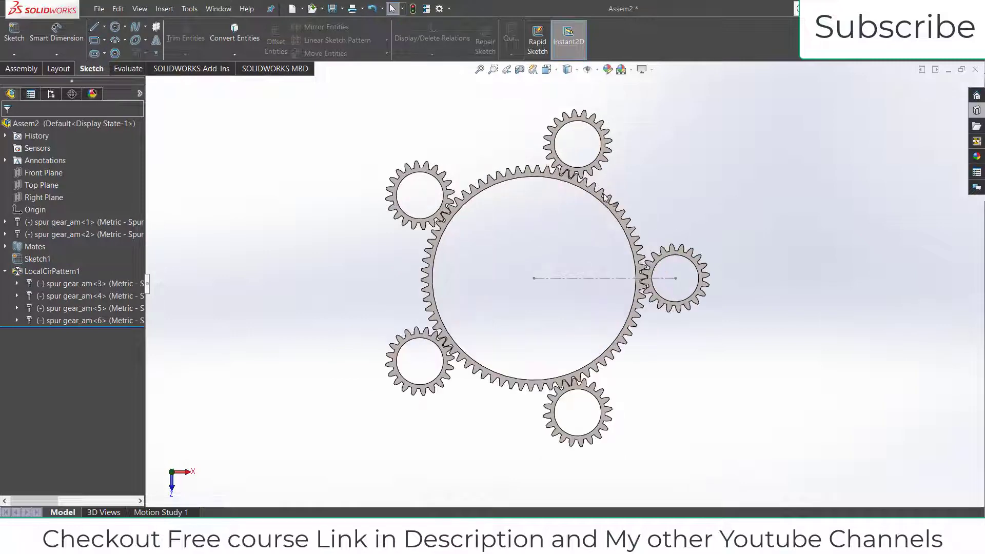
Step: Insert a new part into the assembly and choose its Top Plane for sketching
{"action": "scroll", "coordinate": [667, 256], "scroll_direction": "down", "scroll_amount": 2}
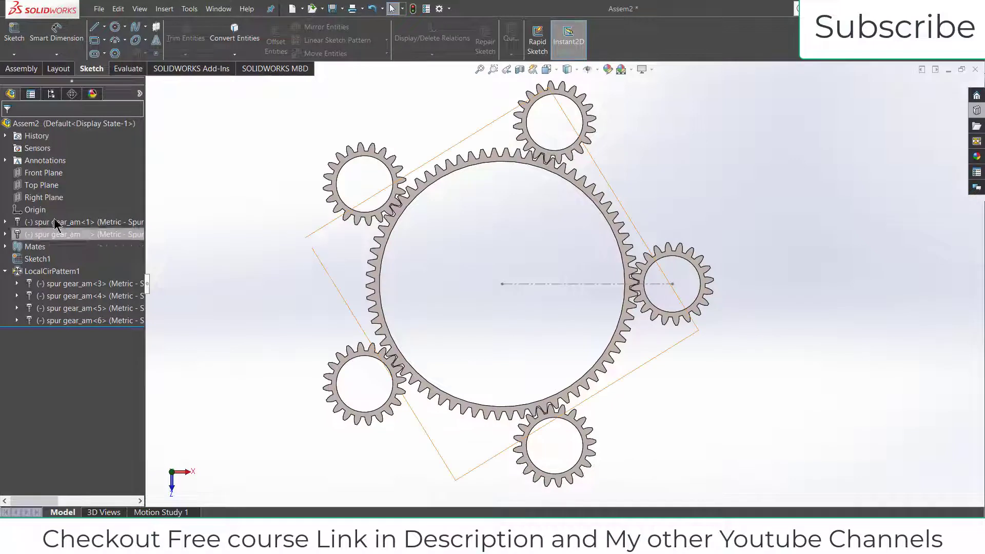
{"action": "left_click", "coordinate": [21, 68]}
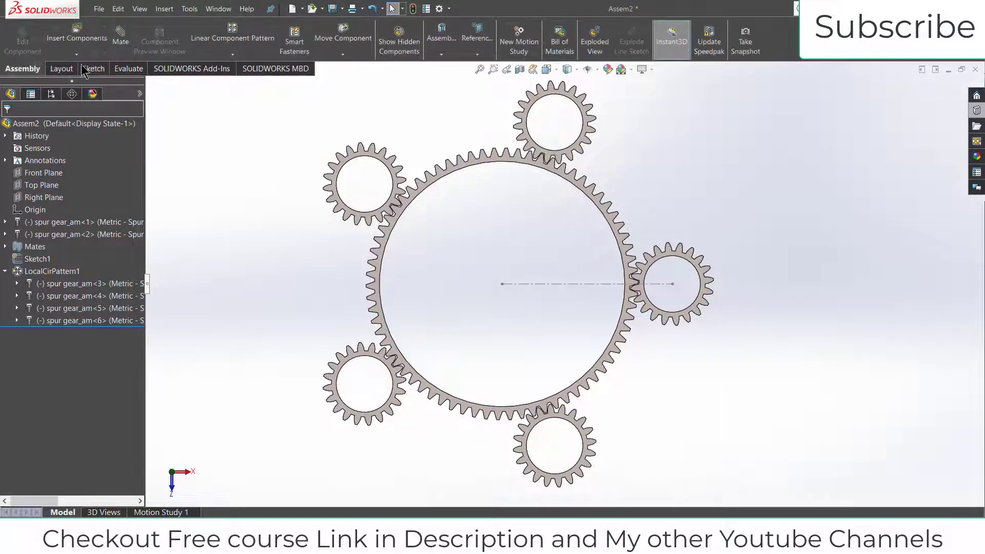
{"action": "left_click", "coordinate": [76, 54]}
{"action": "left_click", "coordinate": [85, 97]}
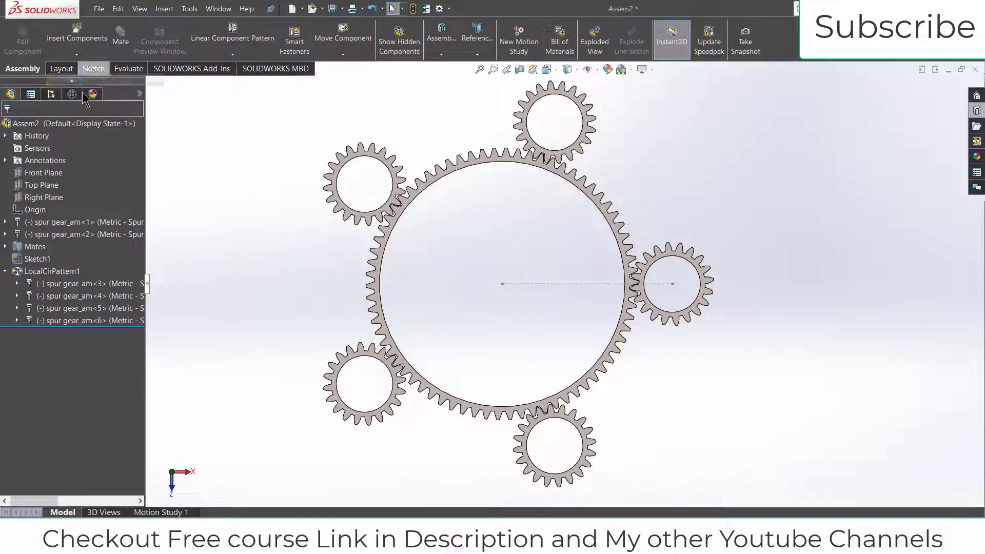
{"action": "left_click", "coordinate": [41, 185]}
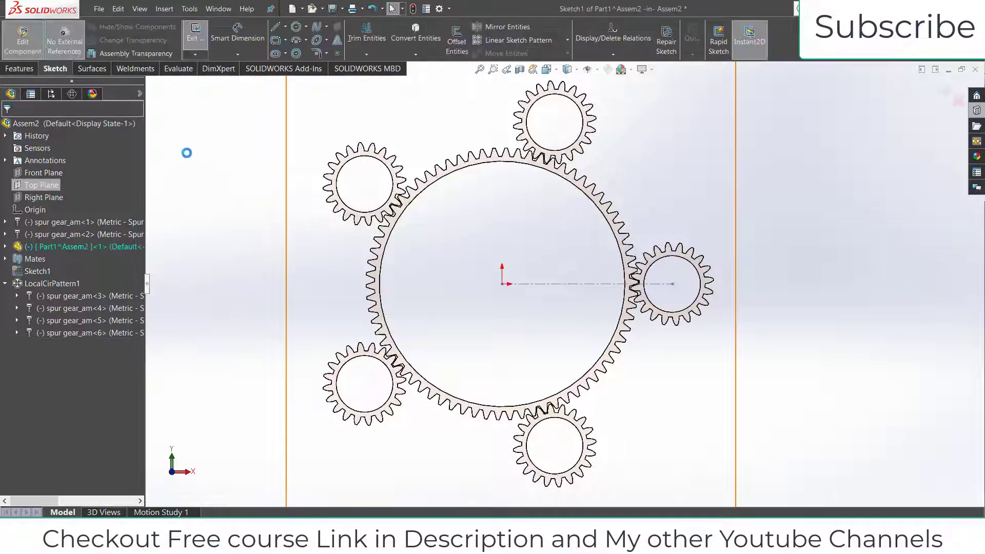
Step: Draw a closed triangle linking the top gear, main gear and right gear centres
{"action": "left_click", "coordinate": [275, 27]}
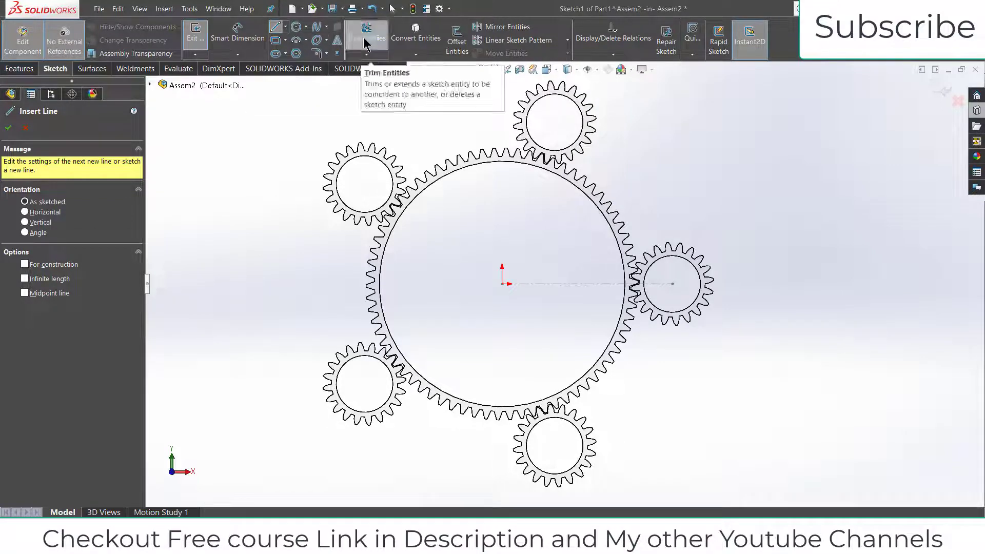
{"action": "left_click", "coordinate": [554, 122]}
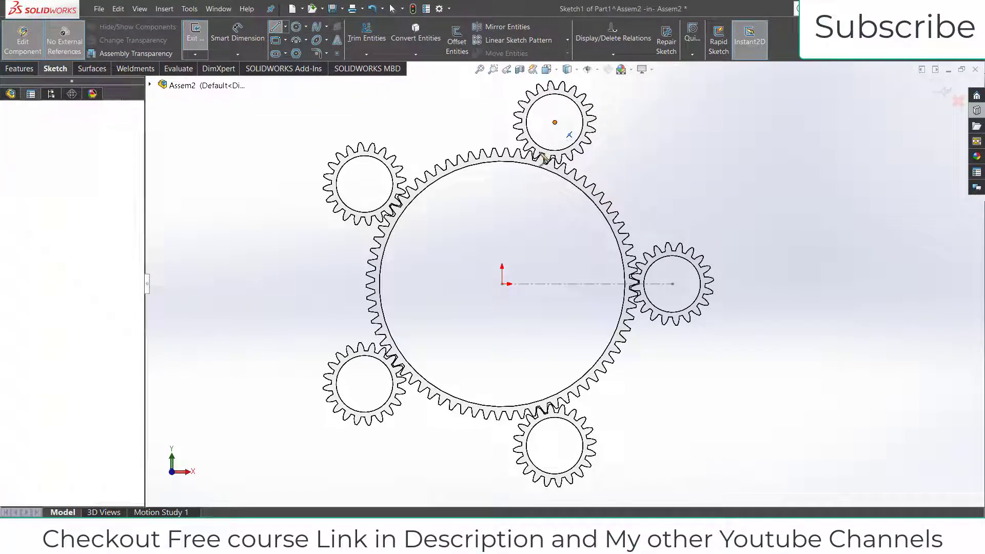
{"action": "left_click", "coordinate": [502, 284]}
{"action": "left_click", "coordinate": [672, 284]}
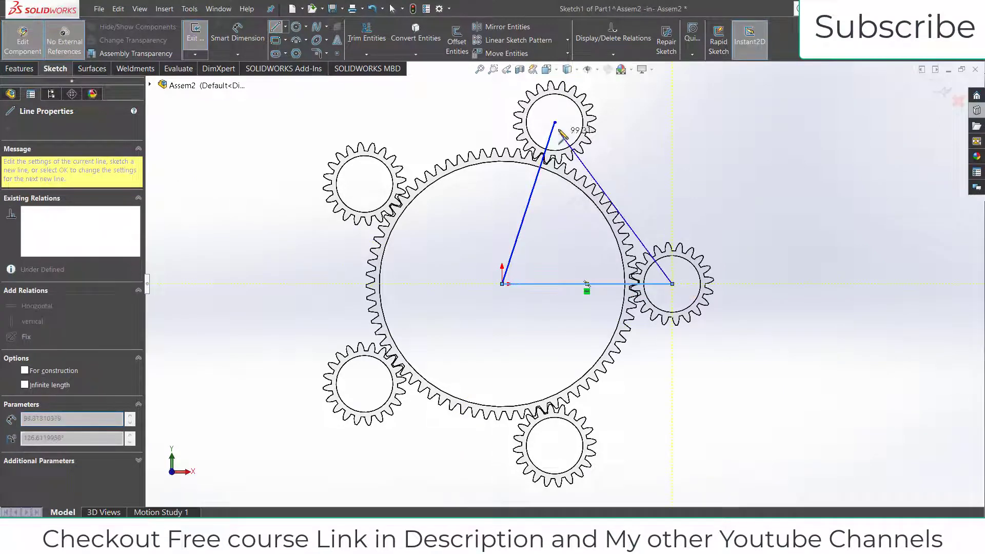
{"action": "left_click", "coordinate": [555, 122]}
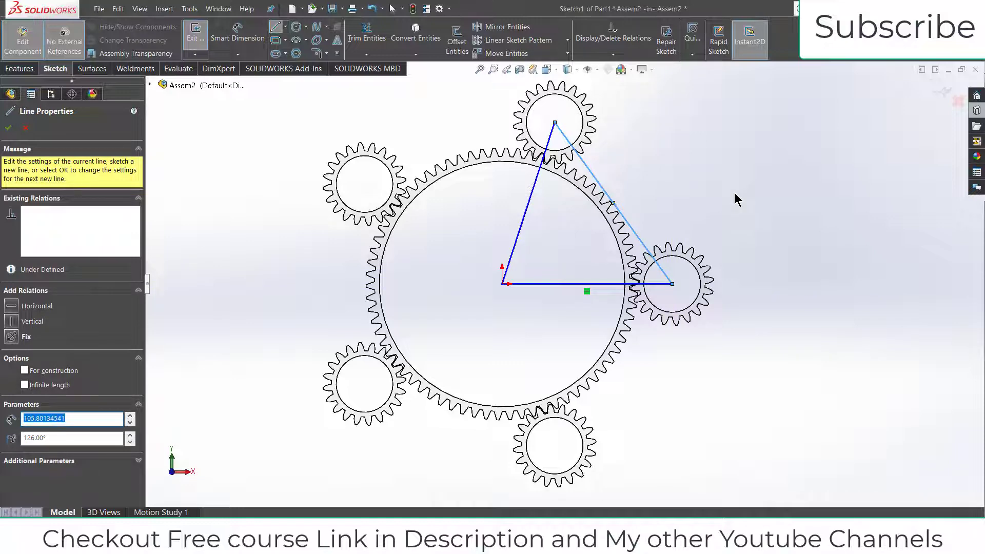
{"action": "key", "text": "Escape"}
{"action": "left_click", "coordinate": [20, 68]}
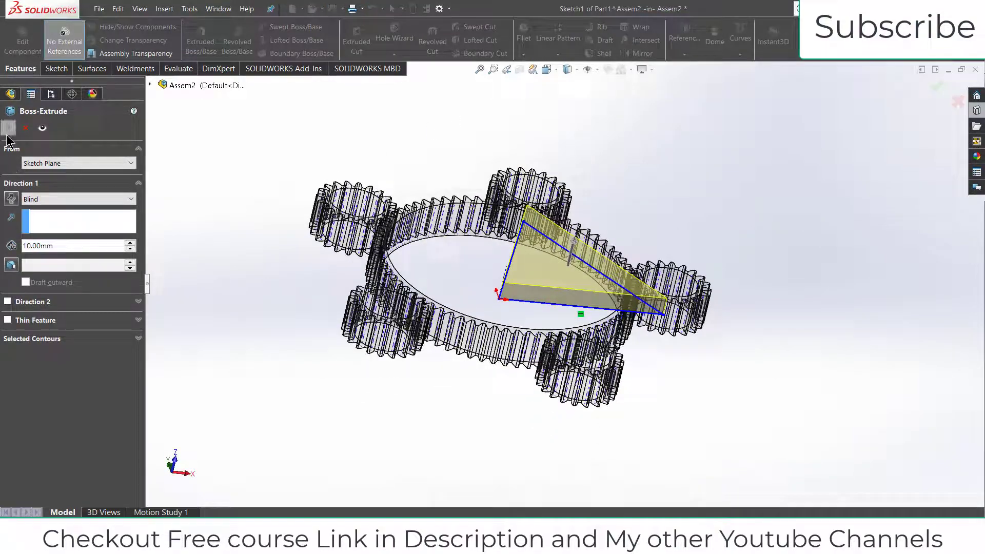
Step: Select the 10 mm plate's top face and view it normal-to
{"action": "middle_click_drag", "start_coordinate": [684, 346], "coordinate": [589, 289]}
{"action": "left_click", "coordinate": [580, 302]}
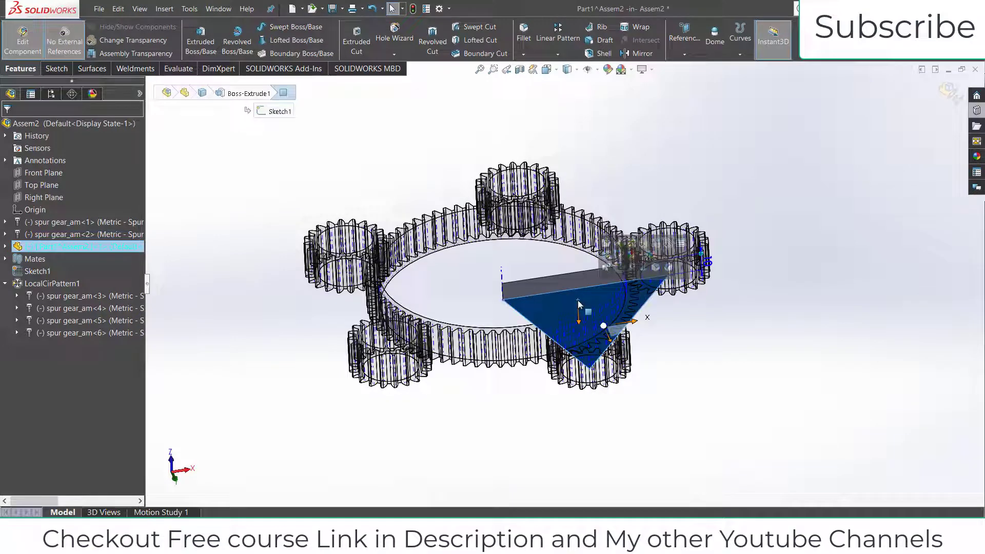
{"action": "key", "text": "ctrl+8"}
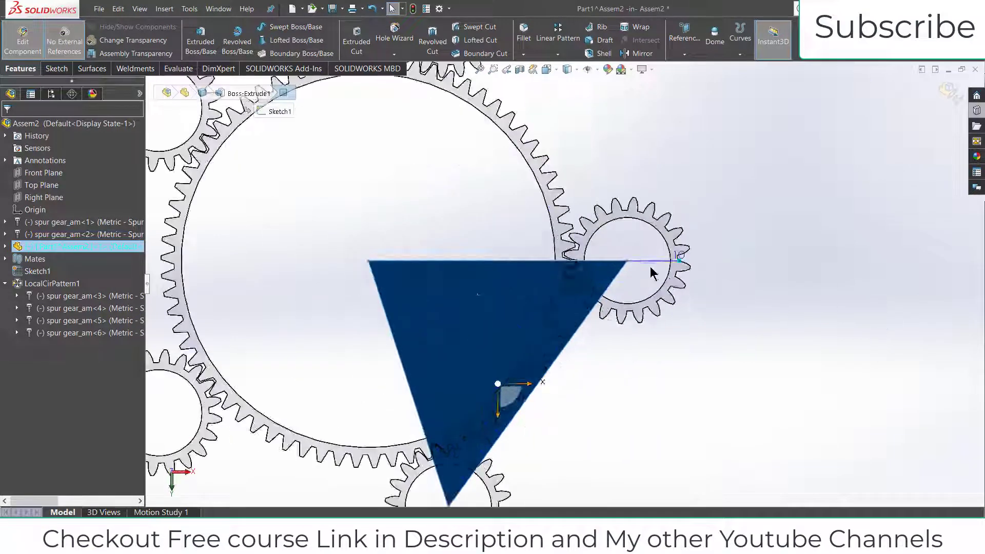
Step: Sketch a 28 mm diameter circle at the plate's corner over the right gear
{"action": "left_click", "coordinate": [56, 68]}
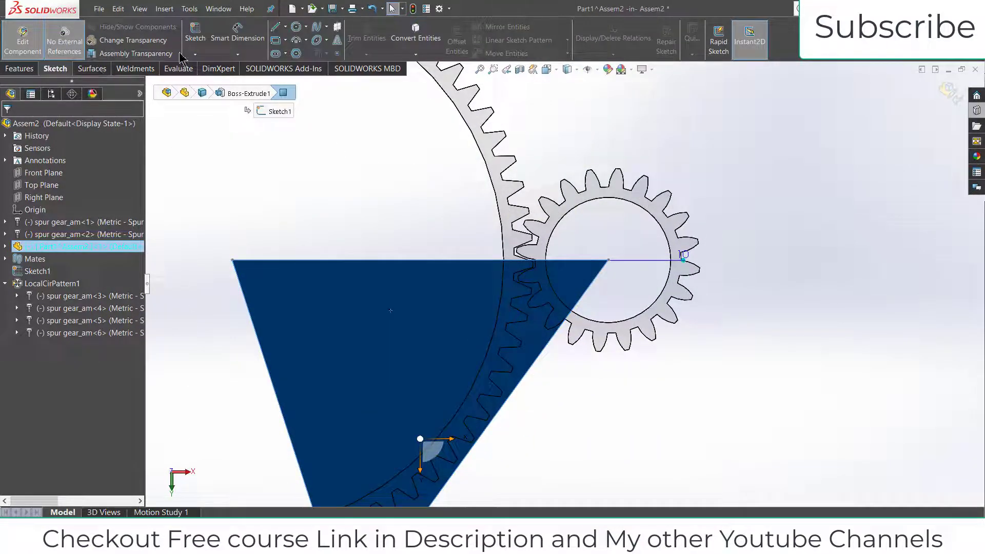
{"action": "key", "text": "Escape"}
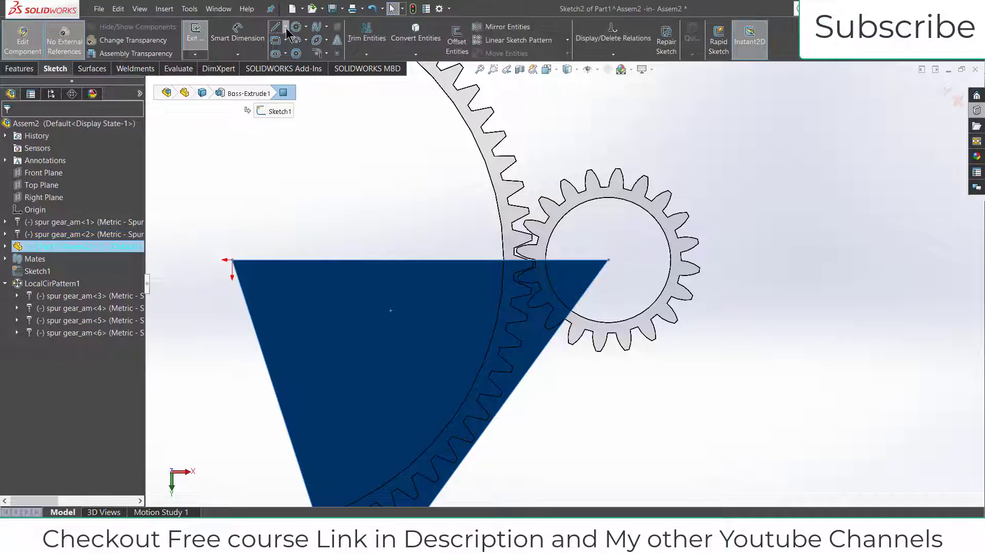
{"action": "left_click", "coordinate": [296, 27]}
{"action": "left_click", "coordinate": [608, 261]}
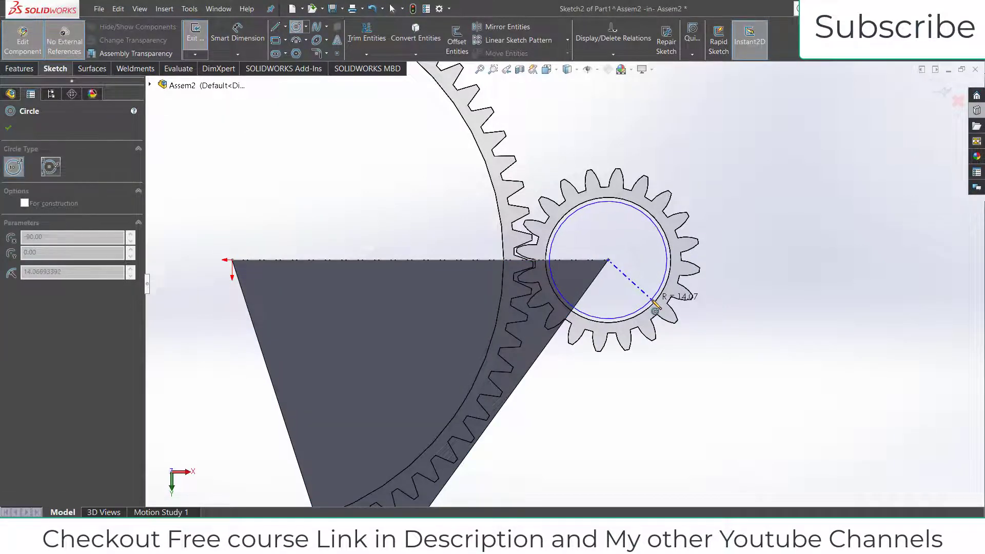
{"action": "left_click", "coordinate": [655, 305]}
{"action": "left_click", "coordinate": [238, 32]}
{"action": "left_click", "coordinate": [637, 212]}
{"action": "left_click", "coordinate": [780, 210]}
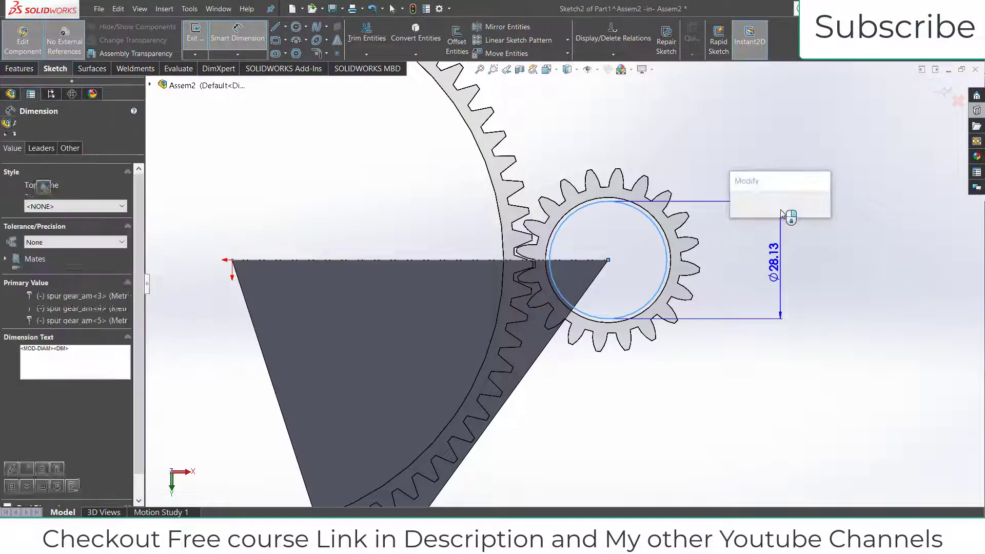
{"action": "type", "text": "28"}
{"action": "key", "text": "Return"}
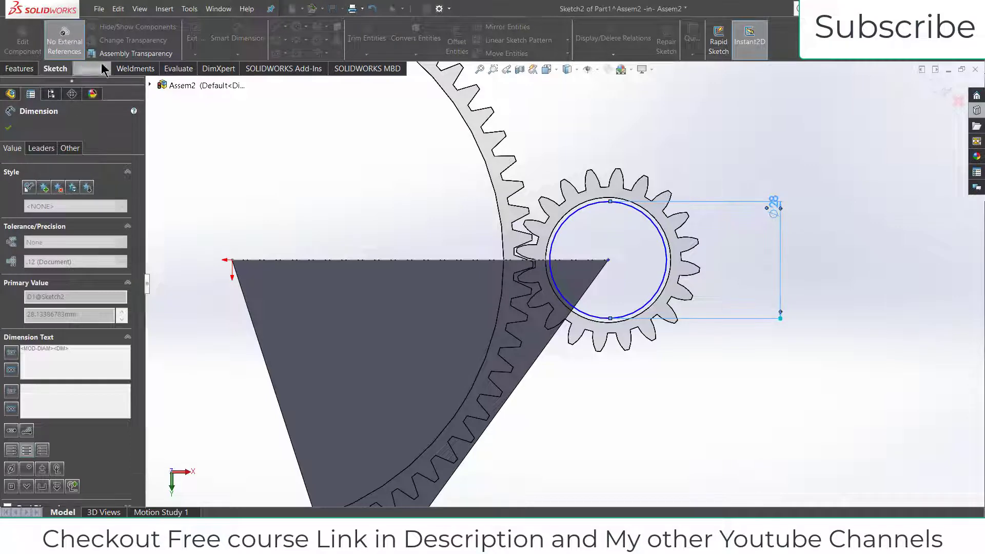
Step: Extrude the circle 23 mm into a pin and return to the assembly
{"action": "left_click", "coordinate": [19, 69]}
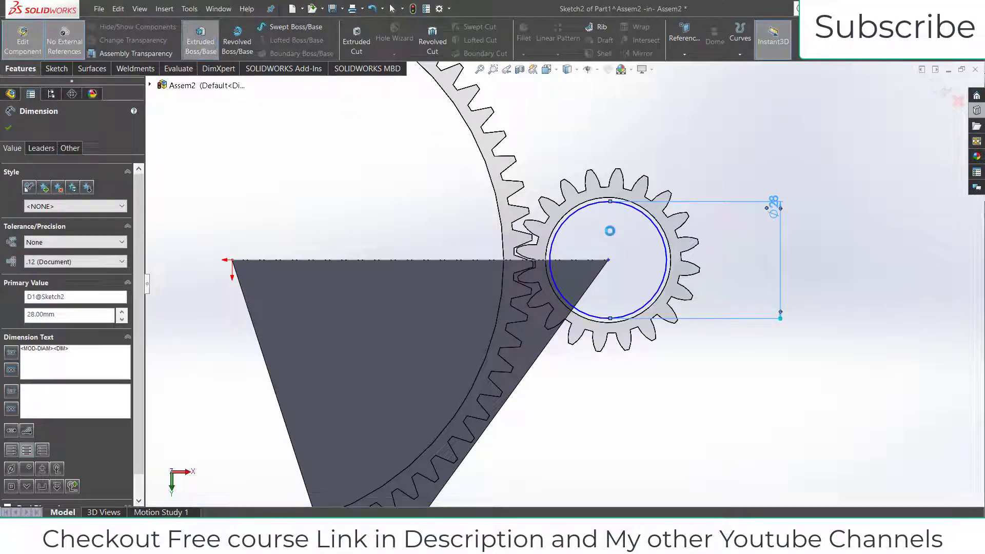
{"action": "type", "text": "23"}
{"action": "key", "text": "Return"}
{"action": "left_click", "coordinate": [8, 128]}
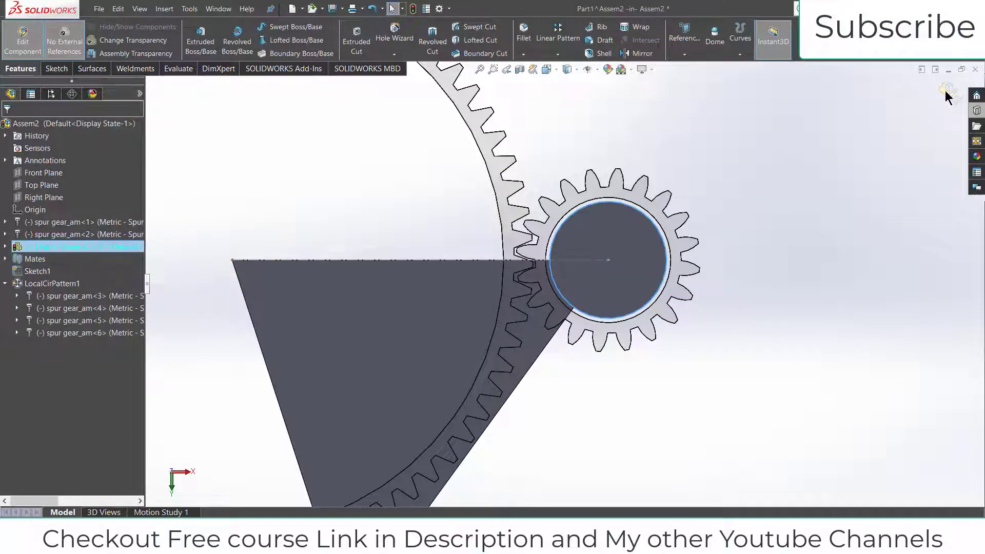
{"action": "left_click", "coordinate": [948, 95]}
{"action": "middle_click_drag", "start_coordinate": [744, 195], "coordinate": [695, 341]}
{"action": "middle_click_drag", "start_coordinate": [601, 251], "coordinate": [482, 127]}
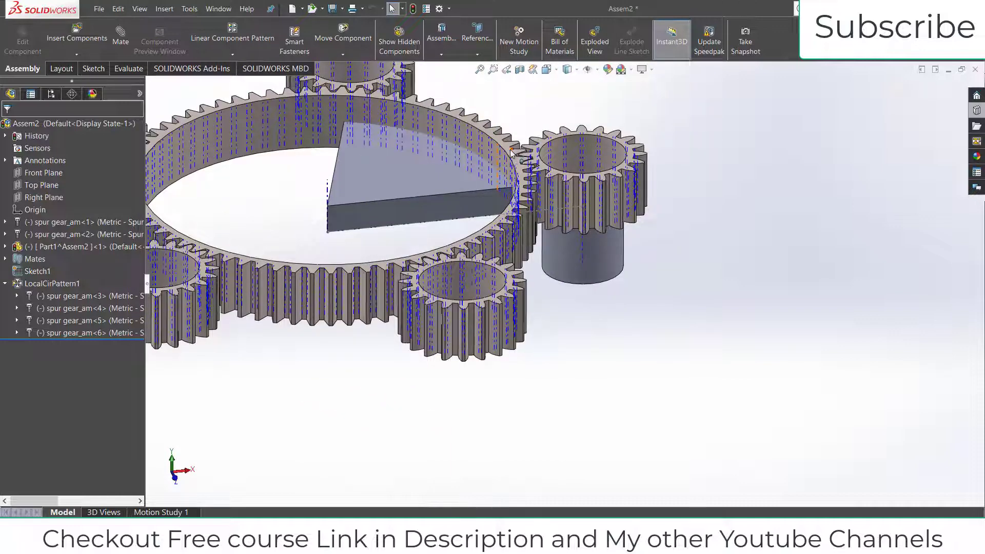
Step: Hide the temporary axes and lift the carrier plate above the gears
{"action": "left_click", "coordinate": [598, 69]}
{"action": "left_click", "coordinate": [595, 100]}
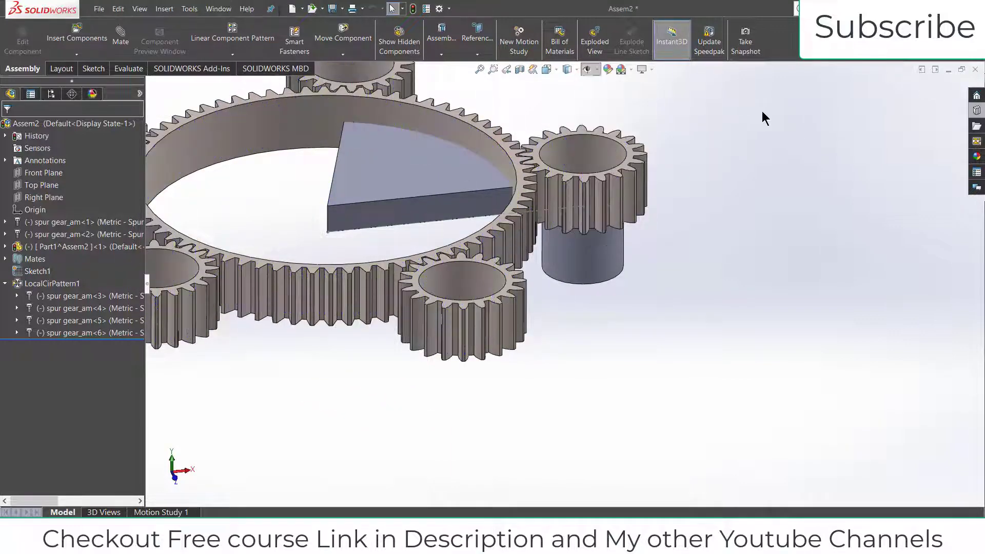
{"action": "left_click", "coordinate": [514, 157]}
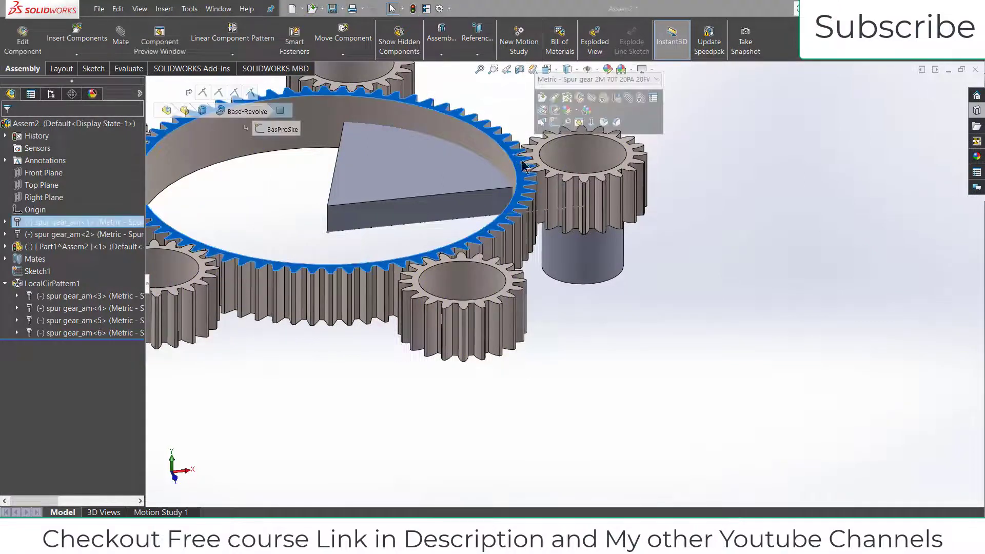
{"action": "left_click", "coordinate": [633, 281]}
{"action": "left_click_drag", "start_coordinate": [605, 271], "coordinate": [595, 190]}
{"action": "left_click", "coordinate": [796, 193]}
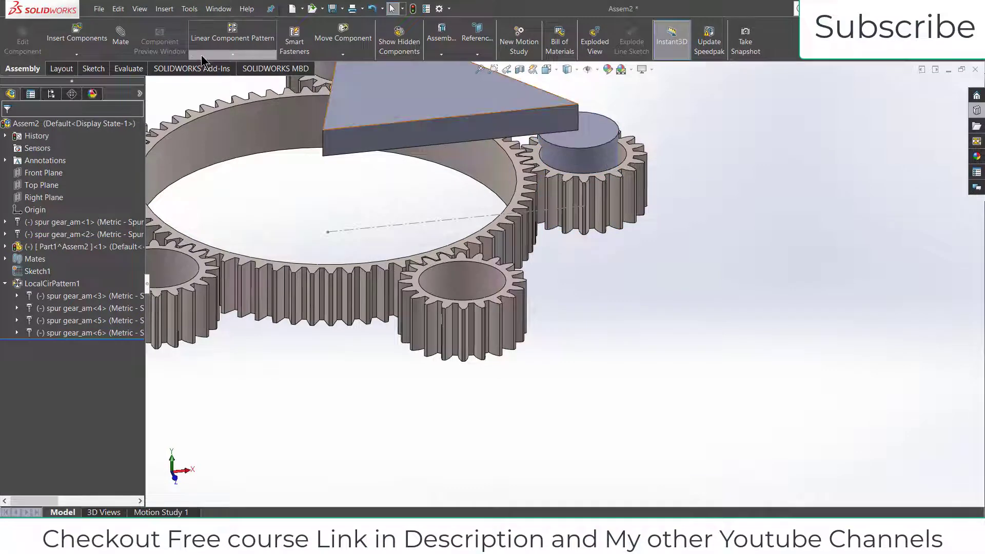
Step: Mate the pin concentric with the right gear's bore, with rotation locked
{"action": "left_click", "coordinate": [121, 40]}
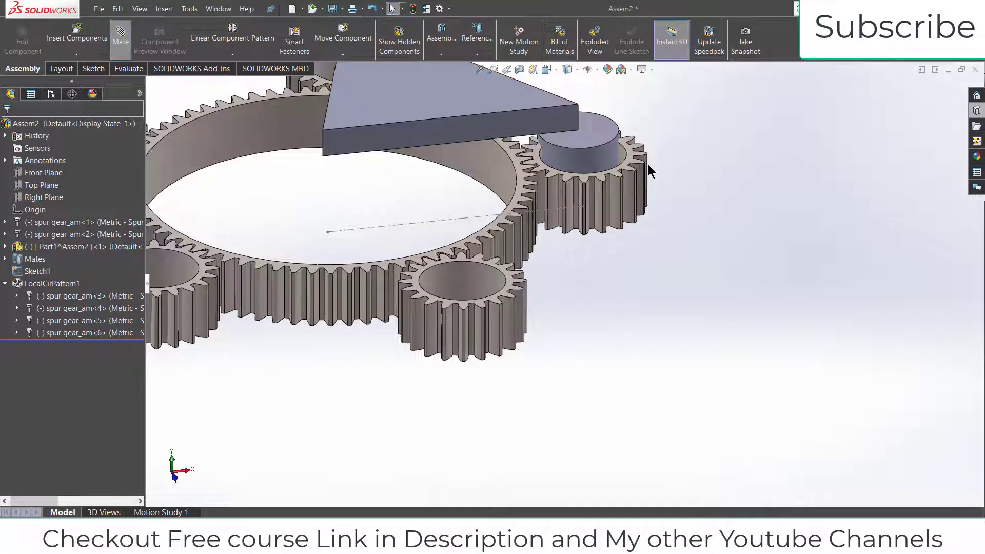
{"action": "left_click", "coordinate": [599, 158]}
{"action": "middle_click_drag", "start_coordinate": [429, 177], "coordinate": [544, 175]}
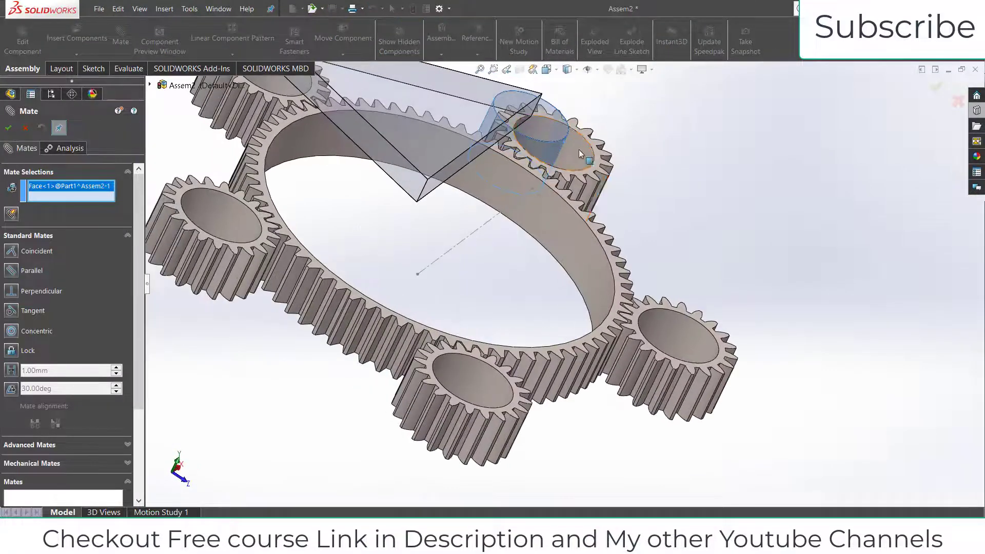
{"action": "scroll", "coordinate": [579, 162], "scroll_direction": "down", "scroll_amount": 3}
{"action": "left_click", "coordinate": [580, 172]}
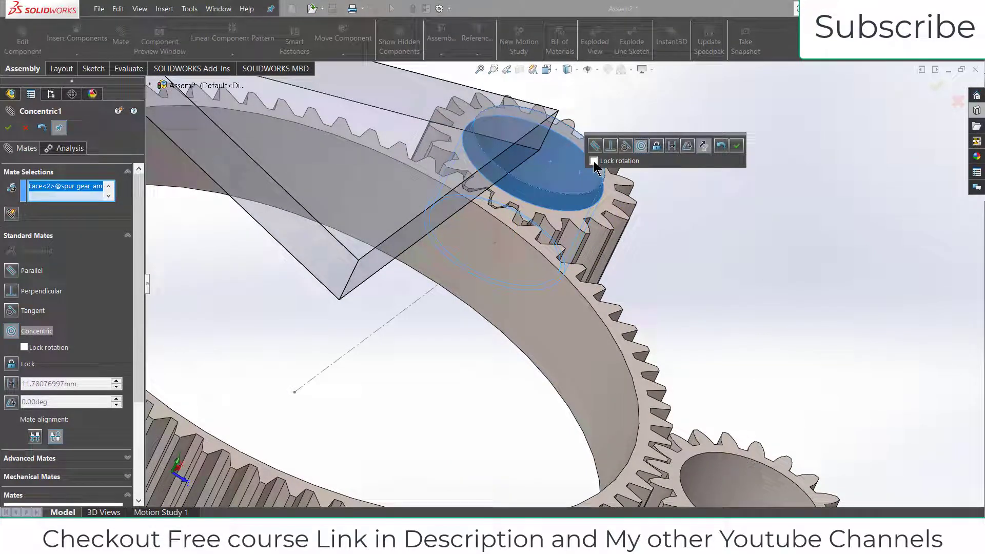
{"action": "scroll", "coordinate": [727, 243], "scroll_direction": "up", "scroll_amount": 3}
{"action": "middle_click_drag", "start_coordinate": [727, 244], "coordinate": [675, 295]}
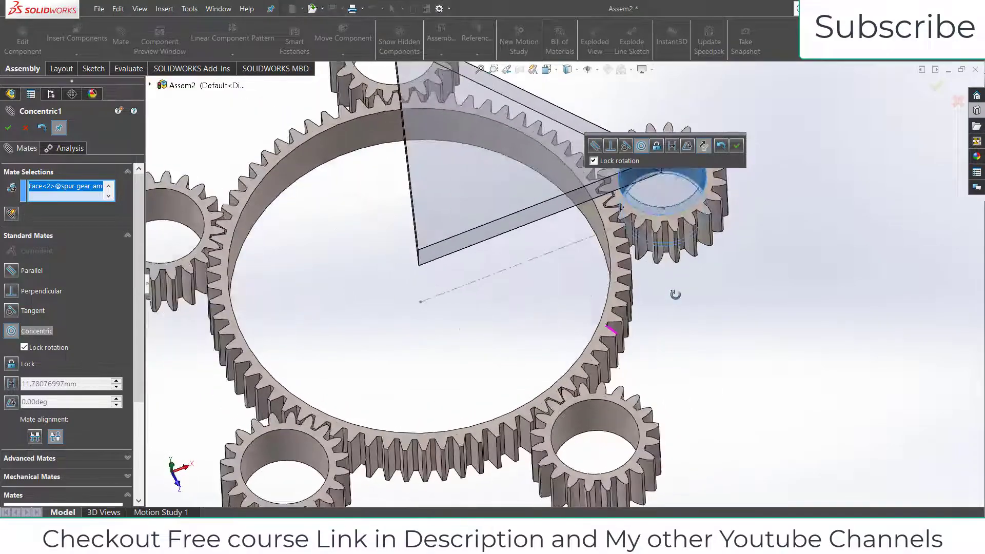
{"action": "left_click", "coordinate": [737, 147]}
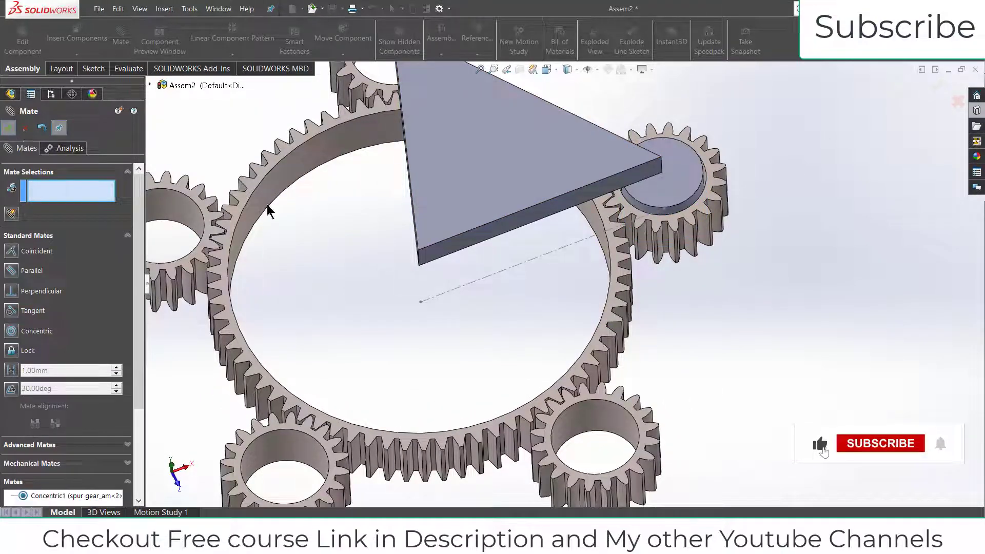
{"action": "key", "text": "Escape"}
Step: View the mated carrier assembly from the top
{"action": "scroll", "coordinate": [314, 242], "scroll_direction": "up", "scroll_amount": 2}
{"action": "left_click", "coordinate": [548, 180]}
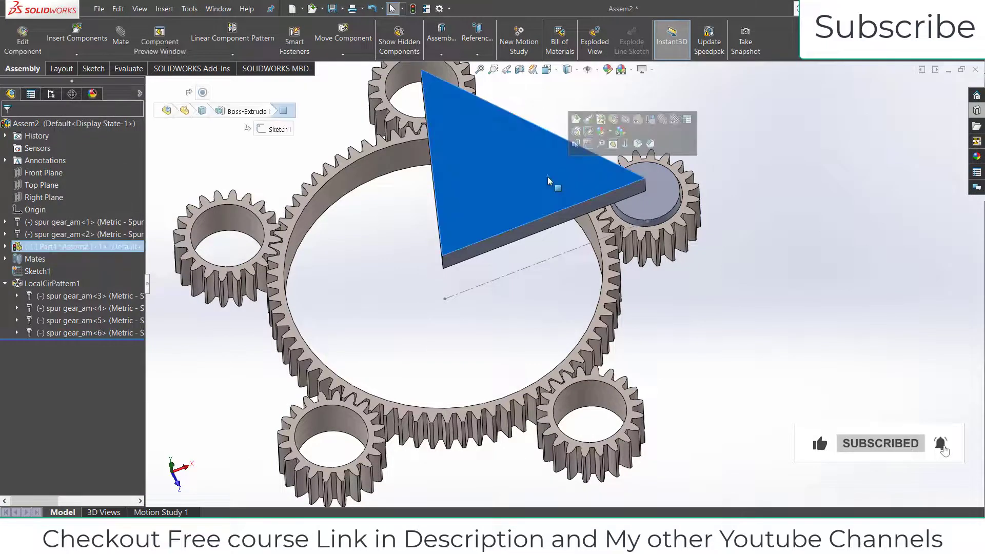
{"action": "key", "text": "ctrl+5"}
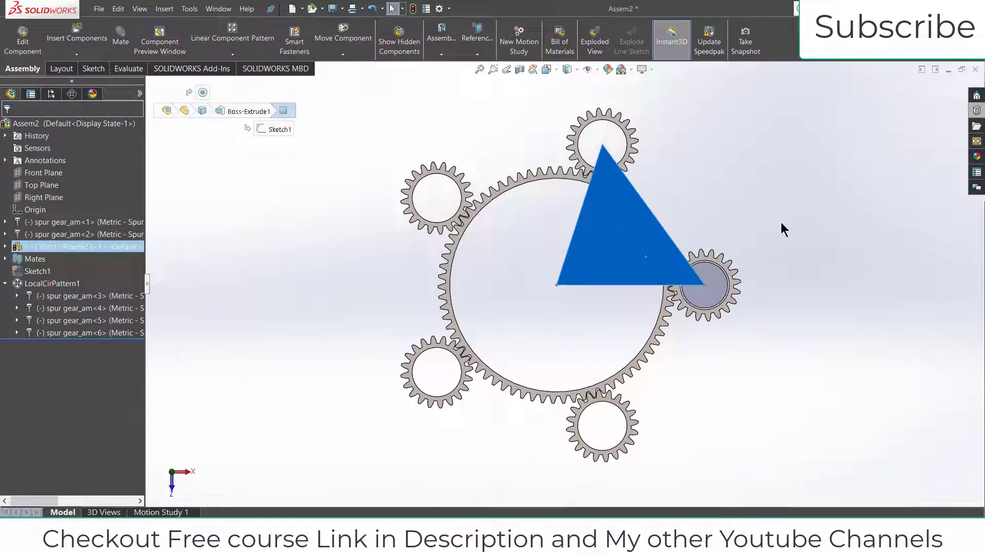
{"action": "key", "text": "Escape"}
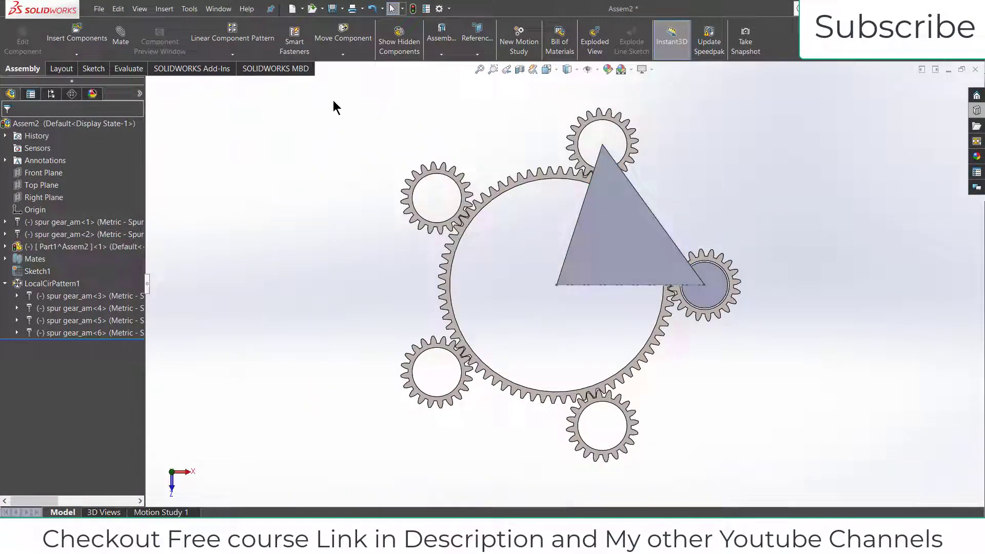
{"action": "left_click", "coordinate": [233, 54]}
Step: Start a circular component pattern using the ring gear's inner face as axis, patterning the carrier plate
{"action": "left_click", "coordinate": [230, 81]}
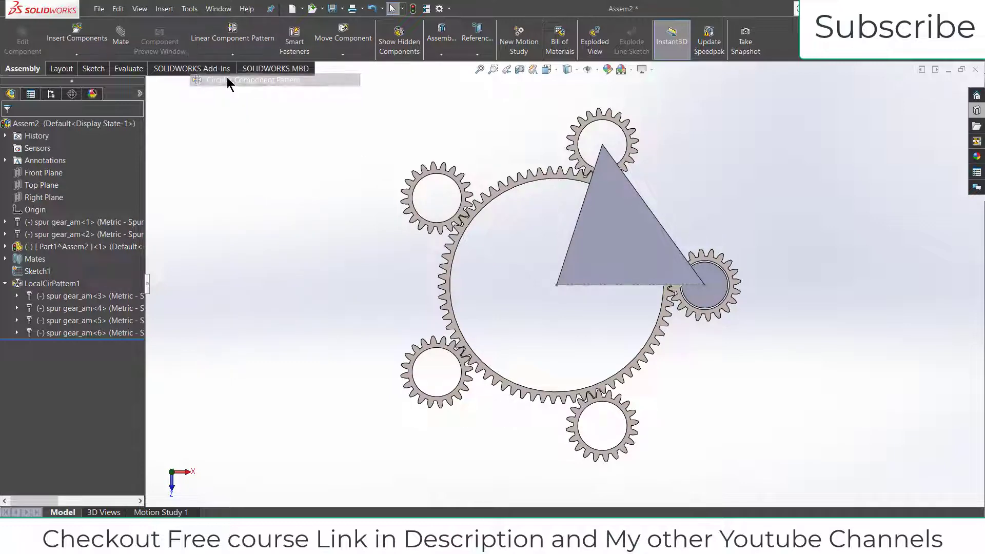
{"action": "middle_click_drag", "start_coordinate": [502, 251], "coordinate": [500, 223]}
{"action": "scroll", "coordinate": [500, 223], "scroll_direction": "down", "scroll_amount": 3}
{"action": "left_click", "coordinate": [500, 216]}
{"action": "right_click", "coordinate": [82, 251]}
{"action": "left_click", "coordinate": [92, 257]}
{"action": "left_click", "coordinate": [82, 165]}
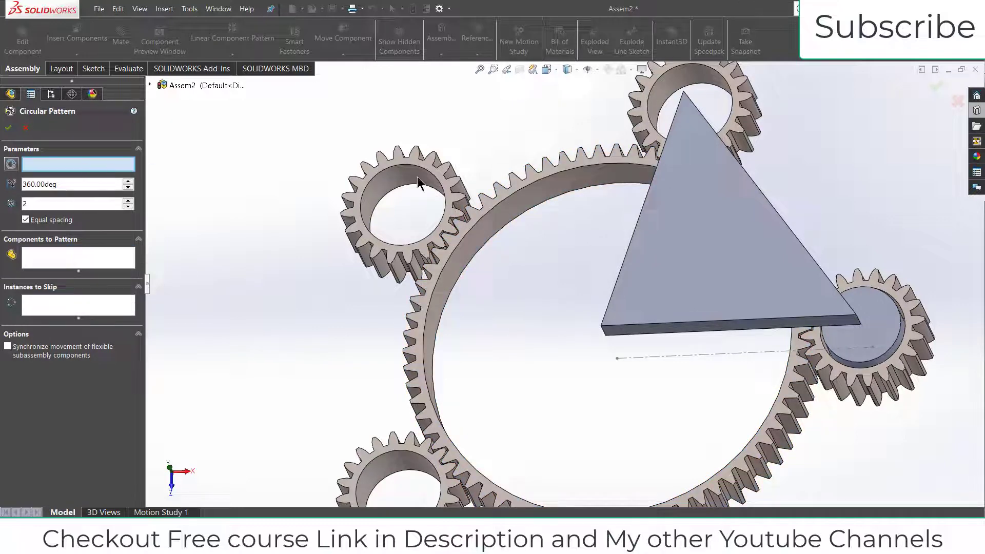
{"action": "left_click", "coordinate": [501, 220]}
{"action": "left_click", "coordinate": [114, 267]}
{"action": "left_click", "coordinate": [700, 257]}
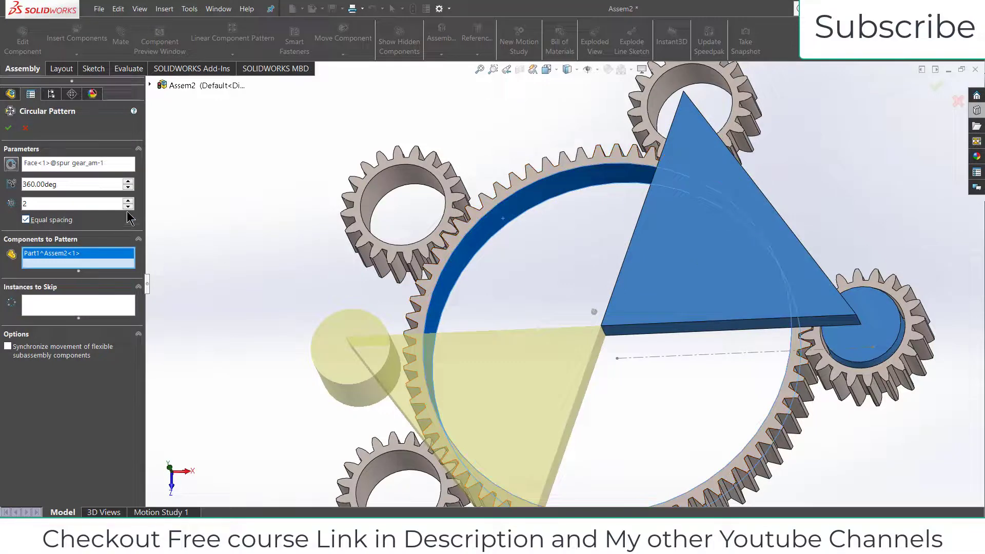
Step: Raise the pattern to 5 instances around 360° and accept it
{"action": "left_click", "coordinate": [128, 200]}
{"action": "left_click", "coordinate": [128, 200]}
{"action": "left_click", "coordinate": [128, 200]}
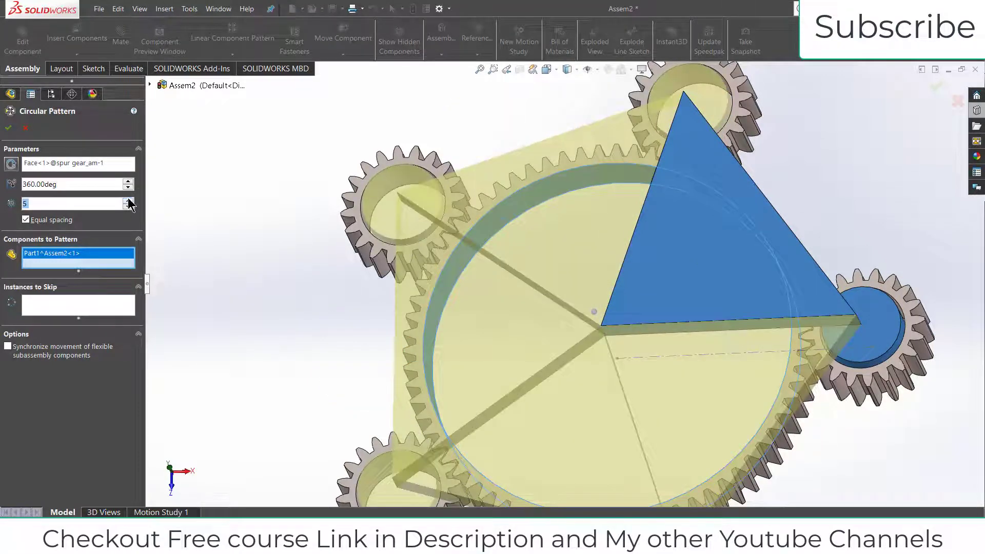
{"action": "scroll", "coordinate": [595, 161], "scroll_direction": "up", "scroll_amount": 2}
{"action": "middle_click_drag", "start_coordinate": [702, 209], "coordinate": [721, 254]}
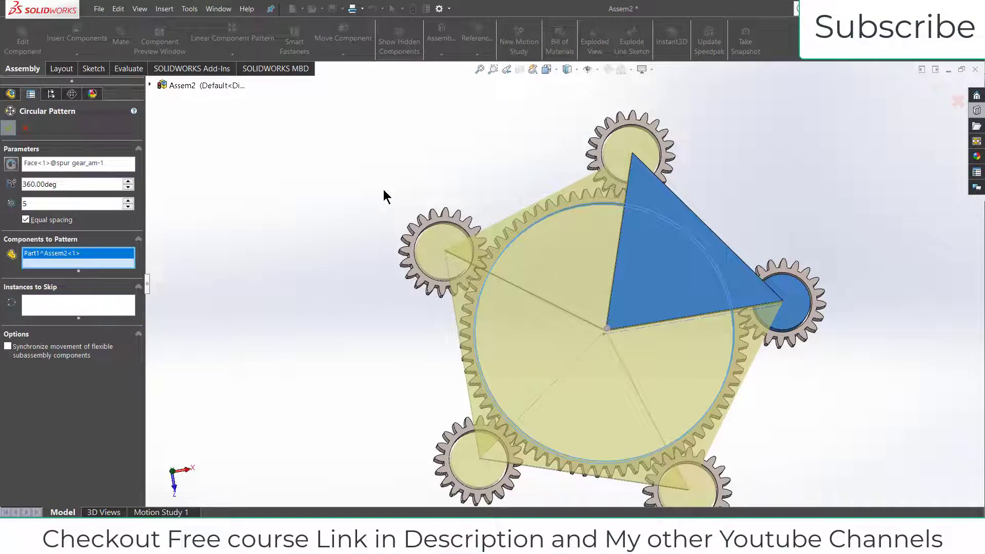
{"action": "key", "text": "Return"}
Step: Orbit the assembly to inspect the underside of the pentagon carrier and gears
{"action": "middle_click_drag", "start_coordinate": [414, 202], "coordinate": [657, 310]}
{"action": "scroll", "coordinate": [651, 298], "scroll_direction": "down", "scroll_amount": 5}
{"action": "scroll", "coordinate": [456, 302], "scroll_direction": "up", "scroll_amount": 3}
{"action": "scroll", "coordinate": [454, 301], "scroll_direction": "down", "scroll_amount": 2}
{"action": "middle_click_drag", "start_coordinate": [453, 301], "coordinate": [288, 154]}
{"action": "middle_click_drag", "start_coordinate": [479, 203], "coordinate": [473, 100]}
{"action": "scroll", "coordinate": [488, 158], "scroll_direction": "up", "scroll_amount": 4}
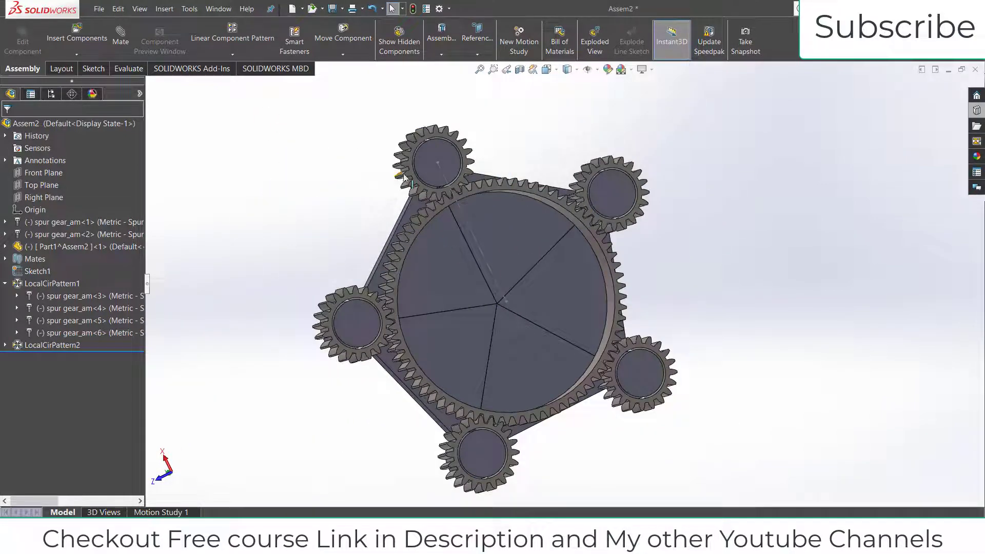
Step: Show the TooCutSke sketch under spur gear_am<1>'s ToothCut feature
{"action": "left_click", "coordinate": [428, 161]}
{"action": "middle_click_drag", "start_coordinate": [404, 196], "coordinate": [405, 204]}
{"action": "left_click", "coordinate": [5, 222]}
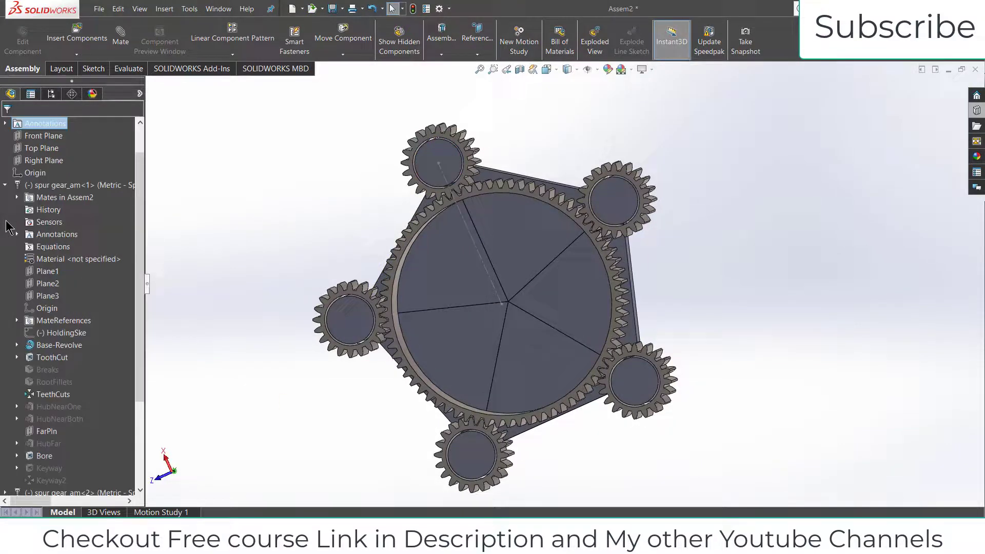
{"action": "left_click", "coordinate": [17, 358]}
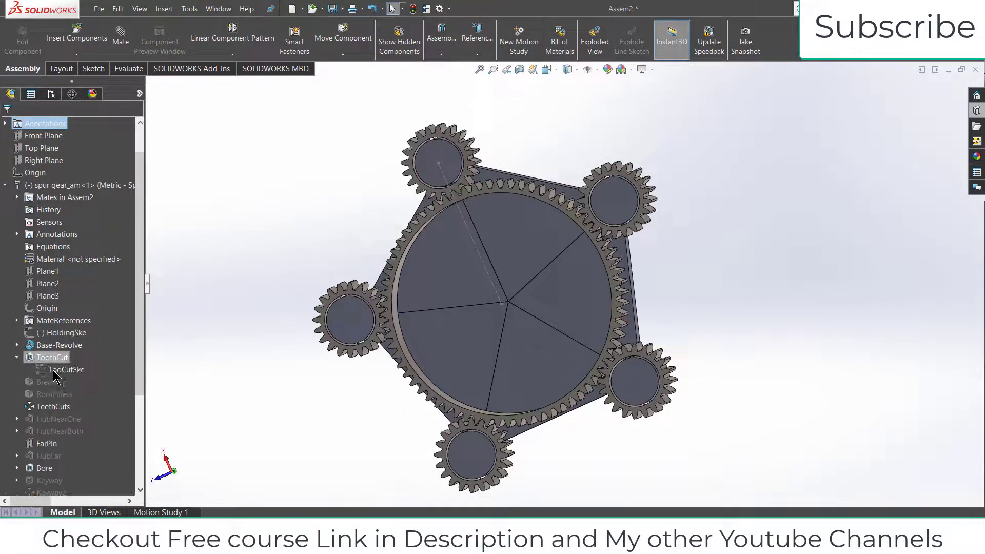
{"action": "right_click", "coordinate": [61, 370]}
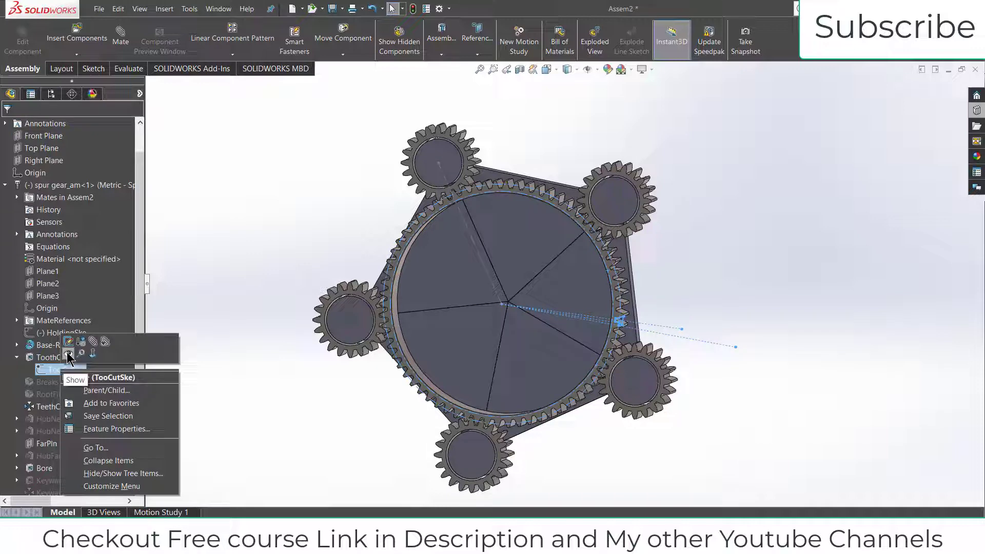
{"action": "left_click", "coordinate": [68, 355]}
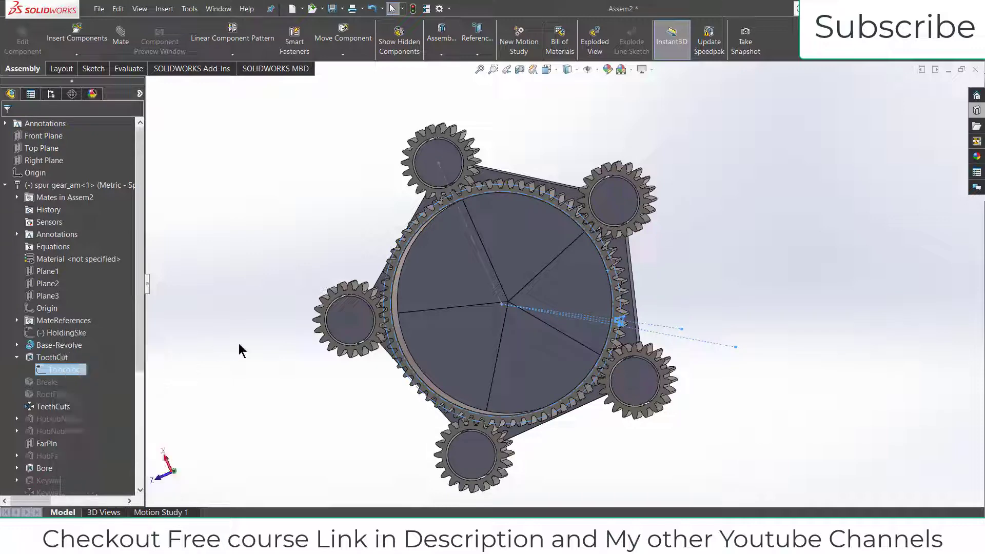
{"action": "left_click", "coordinate": [5, 185]}
Step: Show spur gear_am<2>'s TooCutSke sketch, dismissing the read-only edit warning along the way
{"action": "left_click", "coordinate": [27, 234]}
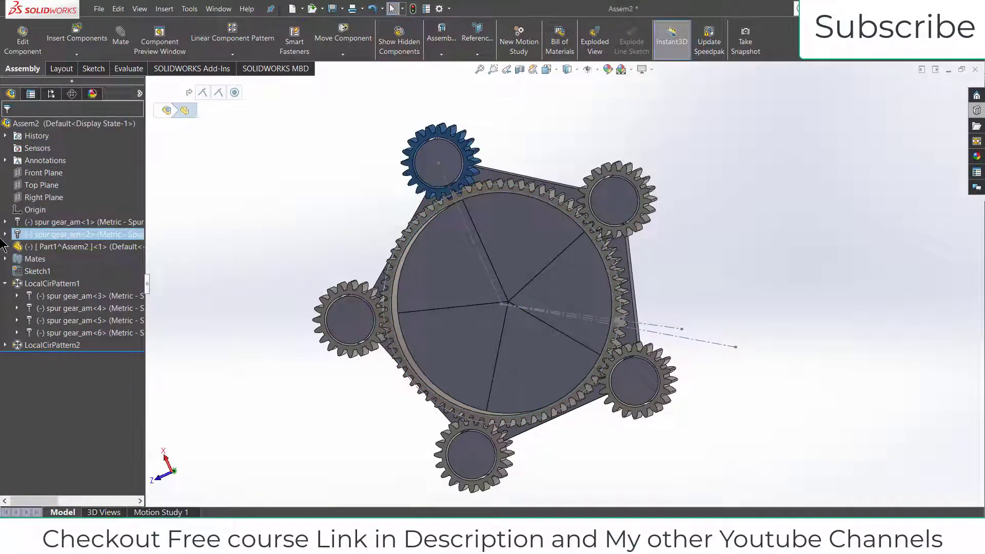
{"action": "left_click", "coordinate": [5, 234]}
{"action": "scroll", "coordinate": [44, 267], "scroll_direction": "down", "scroll_amount": 1}
{"action": "left_click", "coordinate": [18, 358]}
{"action": "right_click", "coordinate": [51, 369]}
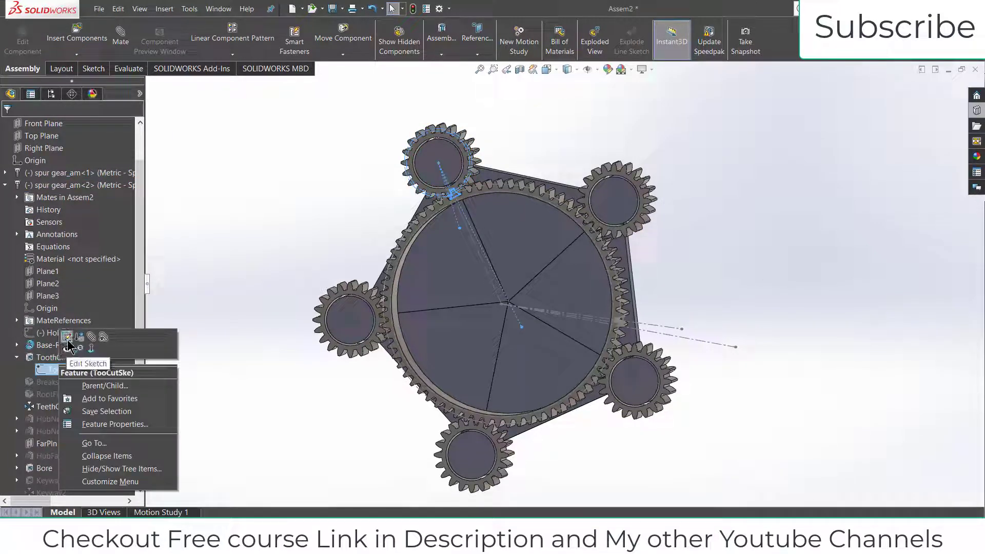
{"action": "left_click", "coordinate": [67, 340]}
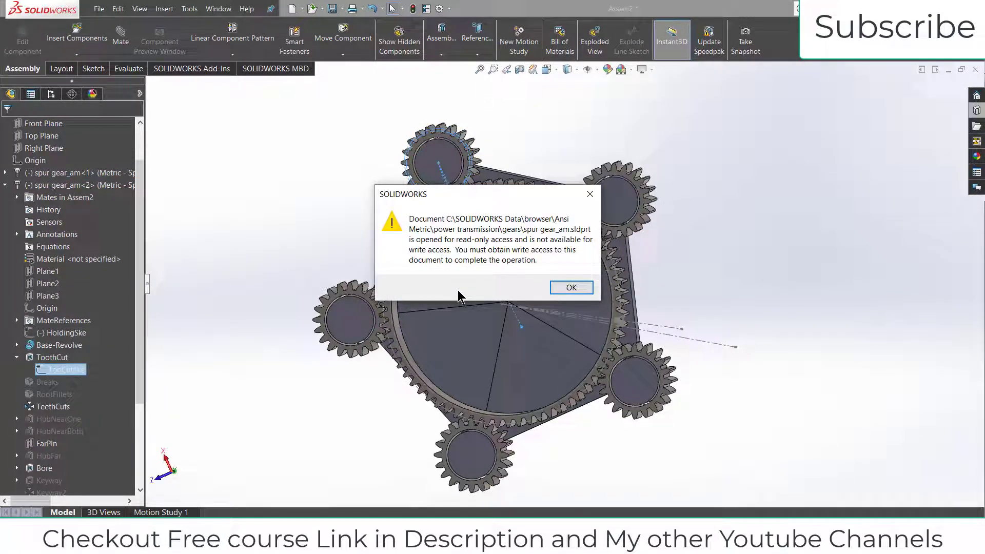
{"action": "left_click", "coordinate": [588, 195]}
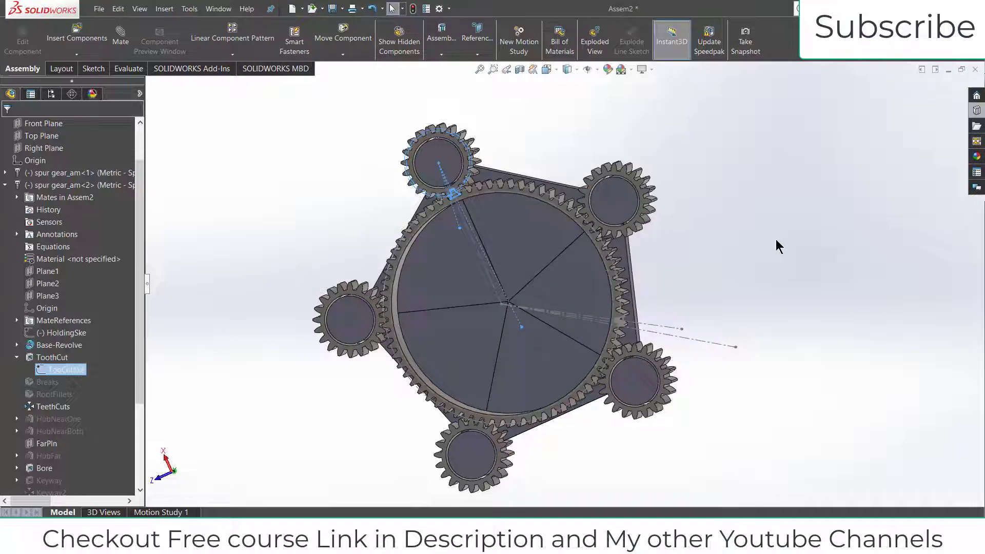
{"action": "left_click", "coordinate": [776, 238]}
{"action": "scroll", "coordinate": [449, 181], "scroll_direction": "down", "scroll_amount": 2}
{"action": "right_click", "coordinate": [58, 372]}
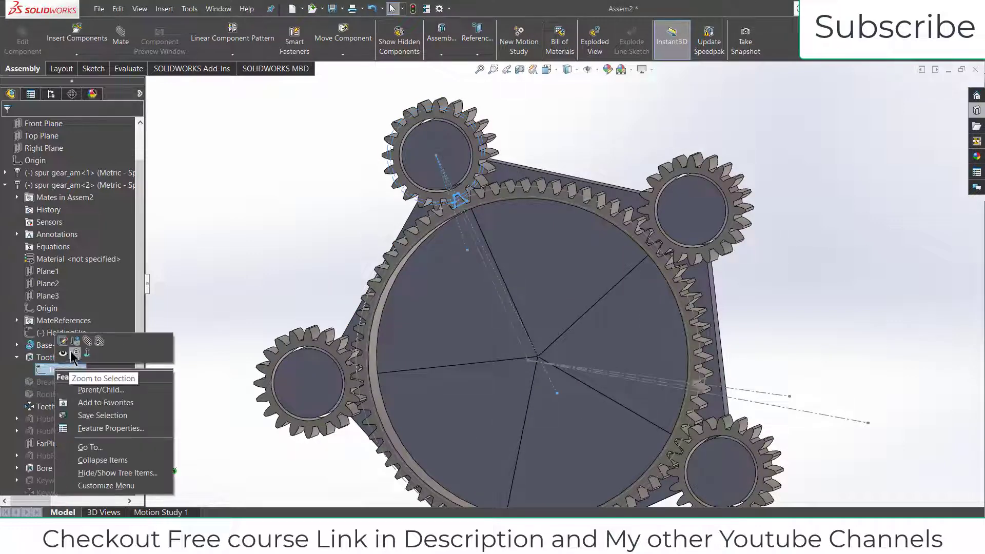
{"action": "left_click", "coordinate": [66, 354]}
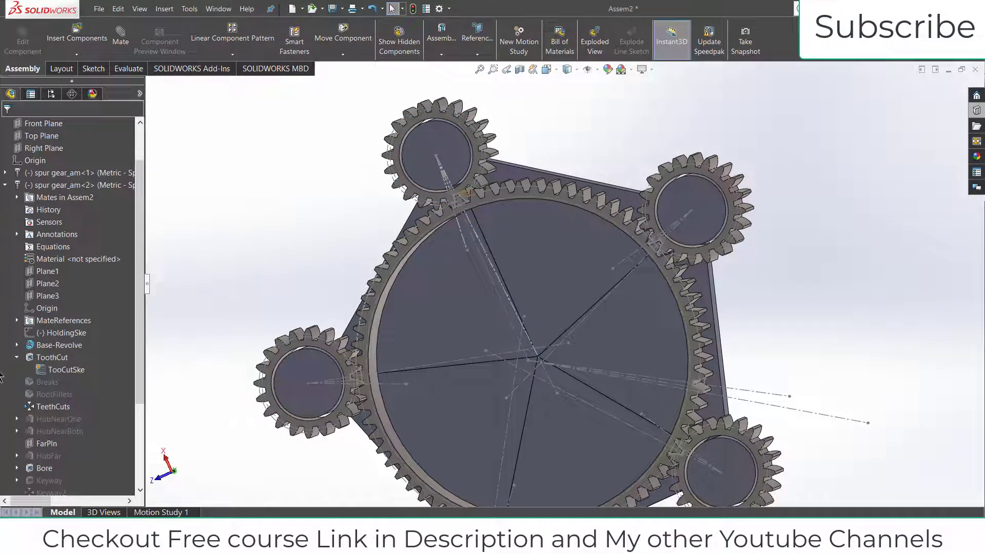
{"action": "scroll", "coordinate": [396, 208], "scroll_direction": "down", "scroll_amount": 6}
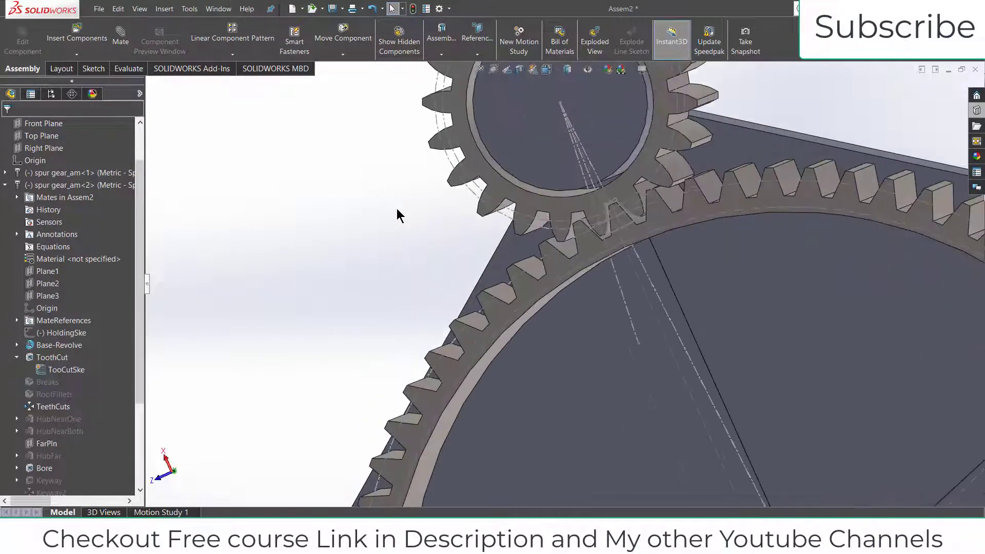
Step: Choose a Gear mechanical mate and select the tooth-cut arcs of both gears
{"action": "left_click", "coordinate": [120, 42]}
{"action": "left_click", "coordinate": [72, 236]}
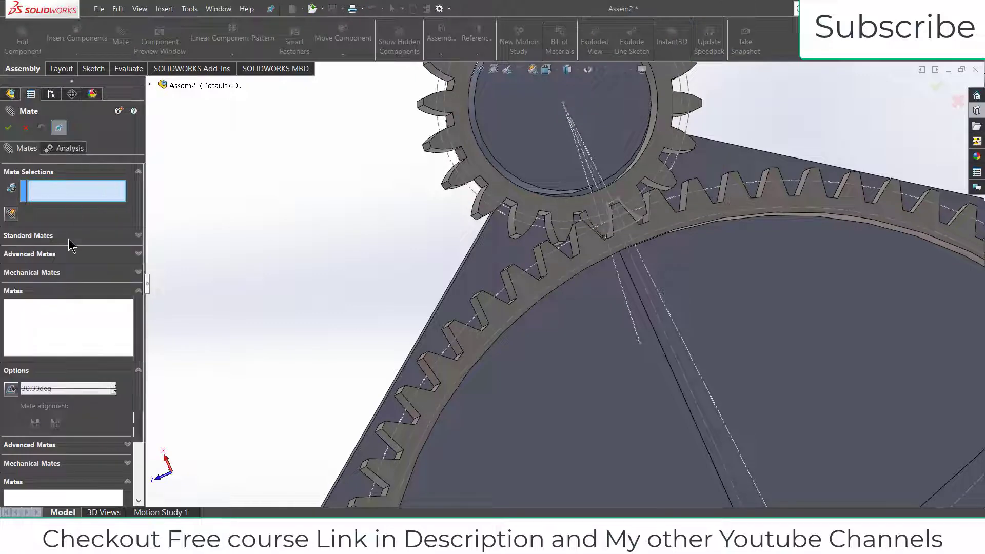
{"action": "left_click", "coordinate": [64, 272]}
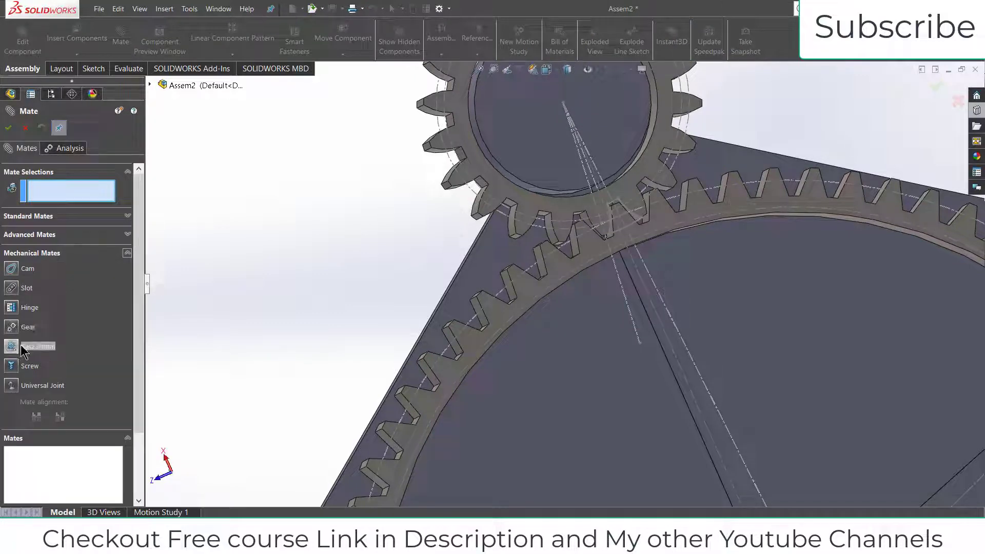
{"action": "left_click", "coordinate": [11, 327]}
{"action": "scroll", "coordinate": [565, 257], "scroll_direction": "down", "scroll_amount": 2}
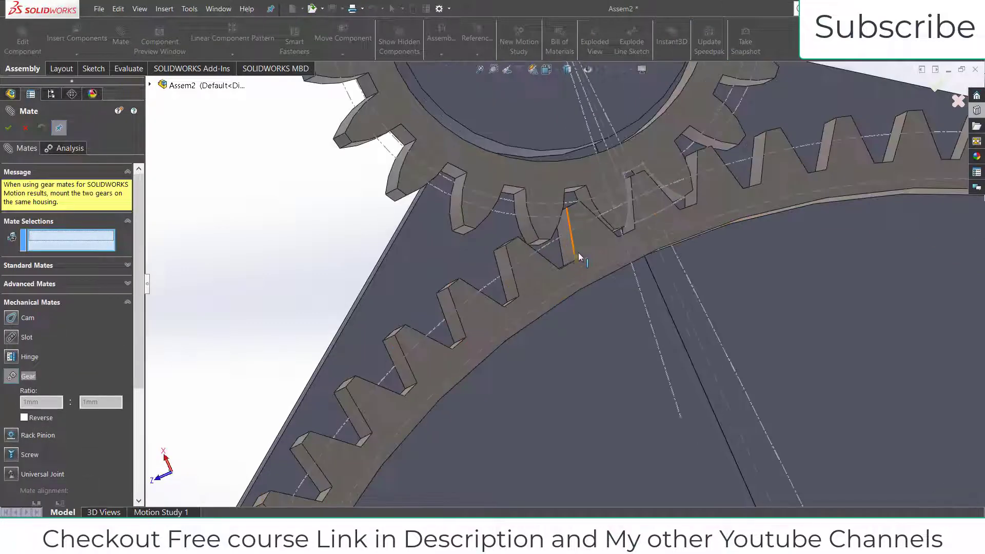
{"action": "left_click", "coordinate": [552, 243]}
{"action": "left_click", "coordinate": [571, 215]}
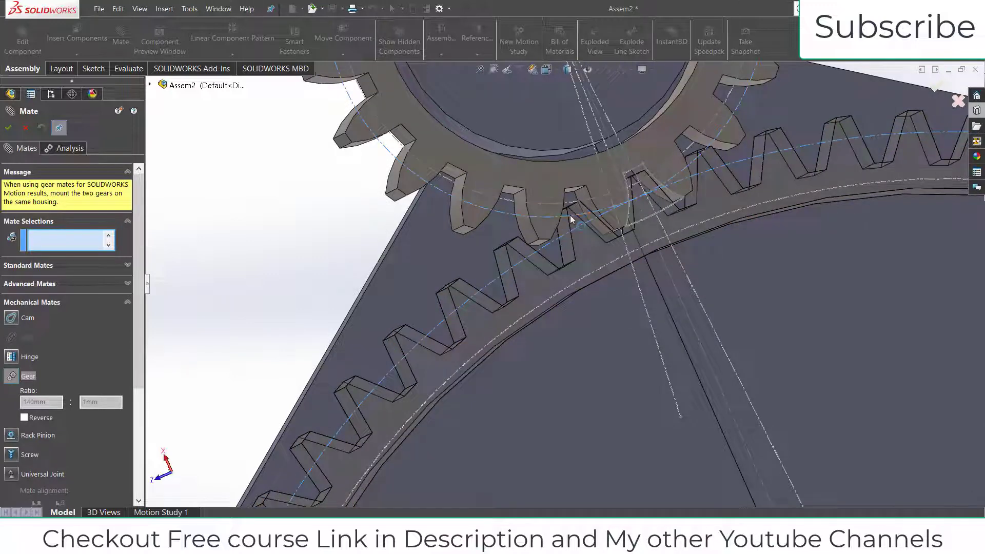
Step: Accept GearMate1 at the 140mm:40mm ratio and close the Mate settings
{"action": "scroll", "coordinate": [571, 265], "scroll_direction": "up", "scroll_amount": 6}
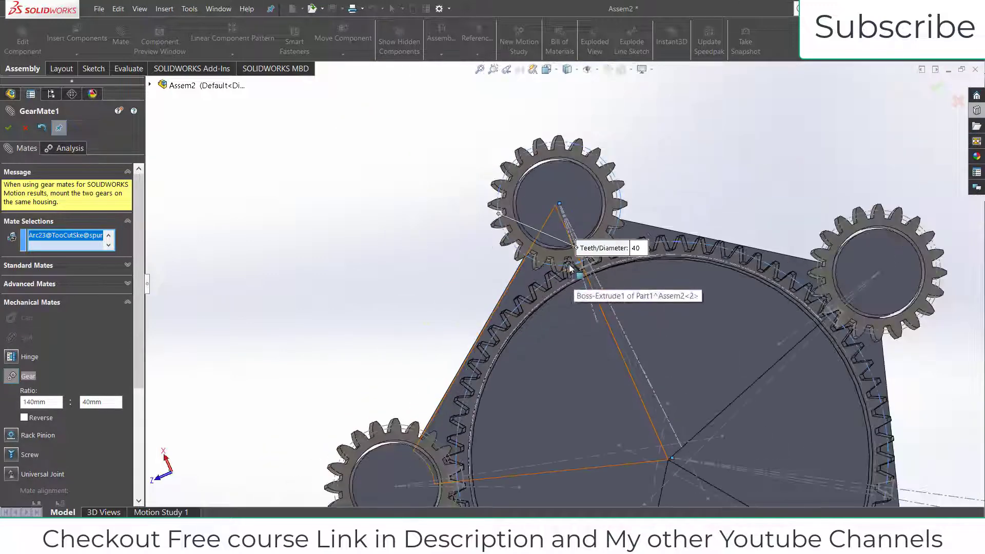
{"action": "middle_click_drag", "start_coordinate": [569, 264], "coordinate": [636, 287]}
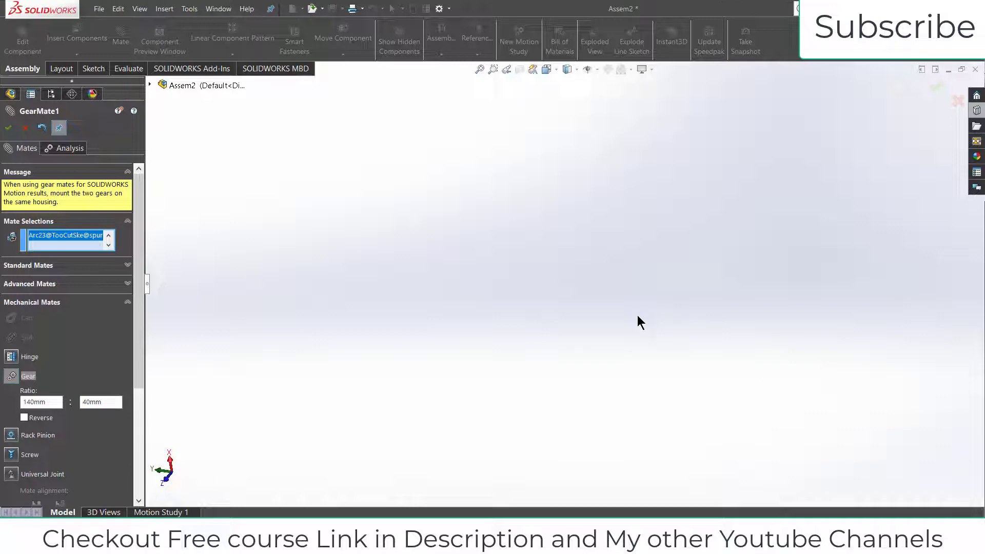
{"action": "key", "text": "f"}
{"action": "scroll", "coordinate": [563, 243], "scroll_direction": "up", "scroll_amount": 4}
{"action": "scroll", "coordinate": [572, 280], "scroll_direction": "down", "scroll_amount": 2}
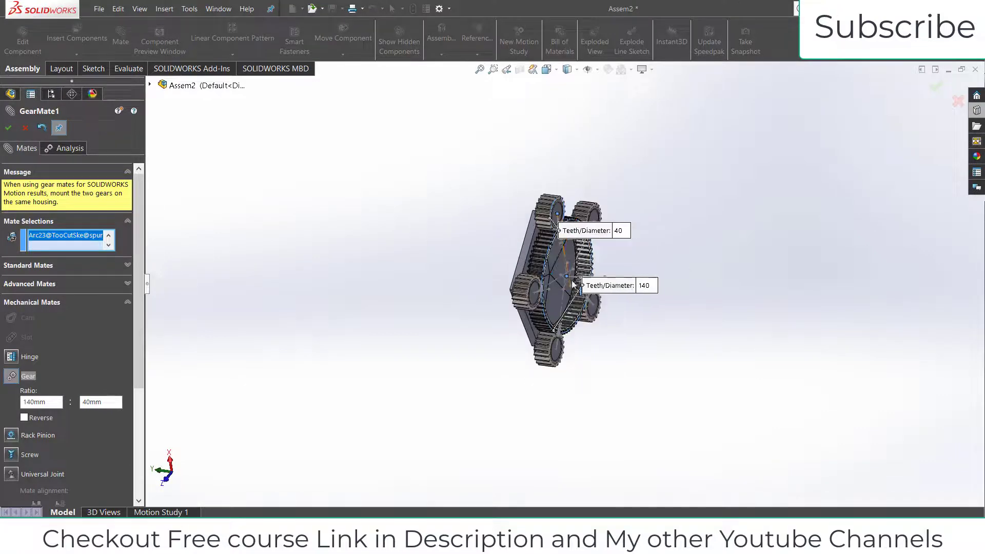
{"action": "scroll", "coordinate": [572, 283], "scroll_direction": "down", "scroll_amount": 3}
{"action": "middle_click_drag", "start_coordinate": [573, 283], "coordinate": [328, 320]}
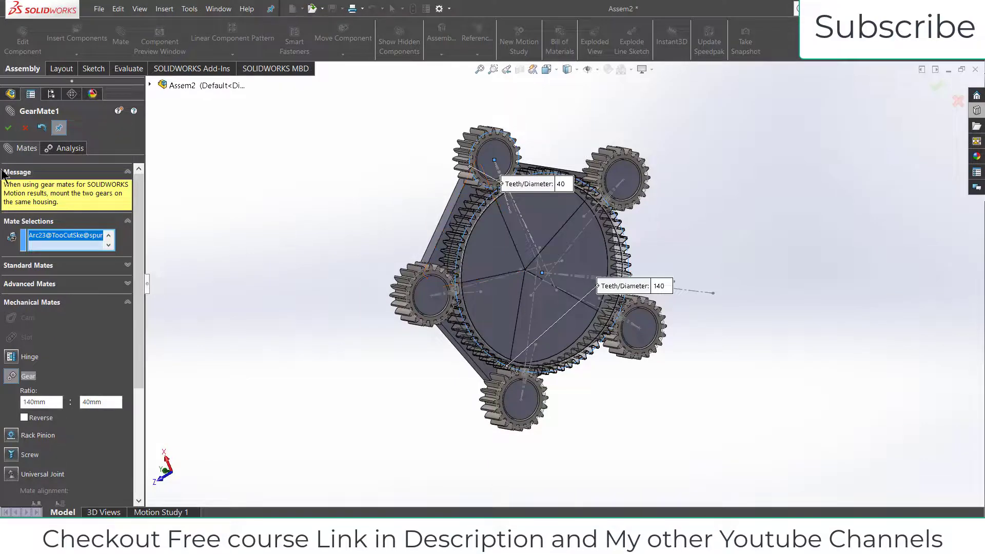
{"action": "left_click", "coordinate": [9, 128]}
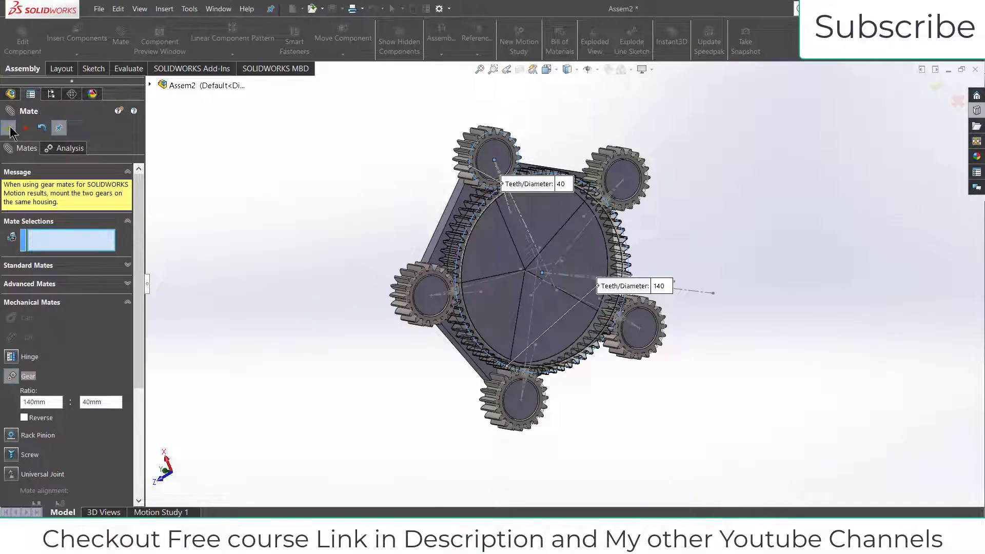
{"action": "scroll", "coordinate": [563, 180], "scroll_direction": "down", "scroll_amount": 5}
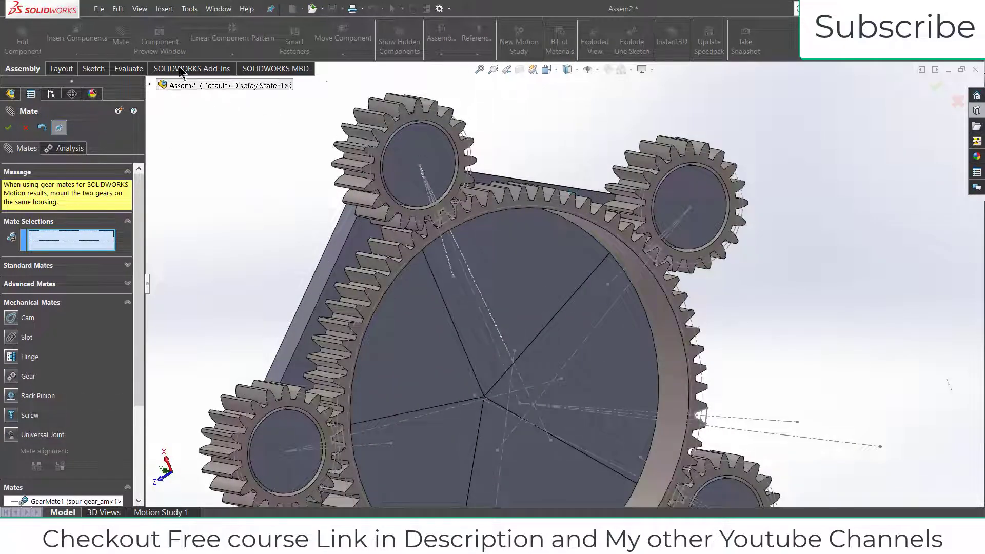
{"action": "left_click", "coordinate": [26, 127]}
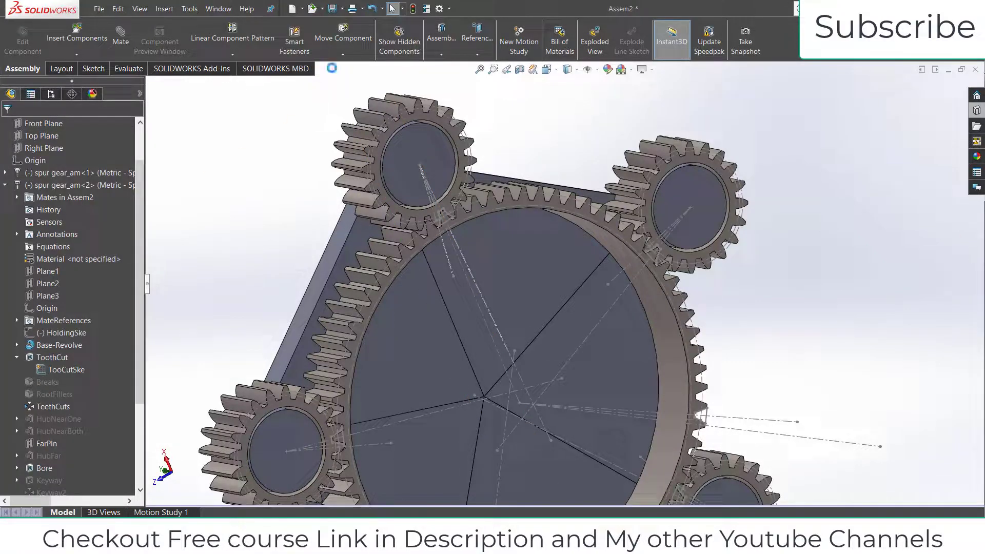